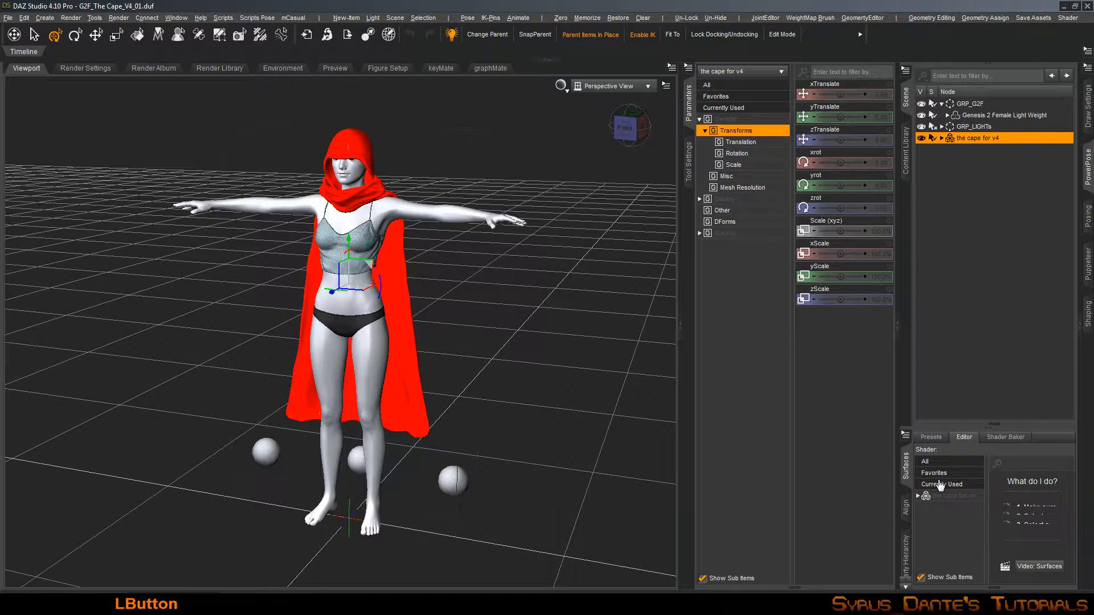
Expand the cape's surface list and examine the settings of each surface from Cap through Neck one by one
{"action": "left_click", "coordinate": [955, 495]}
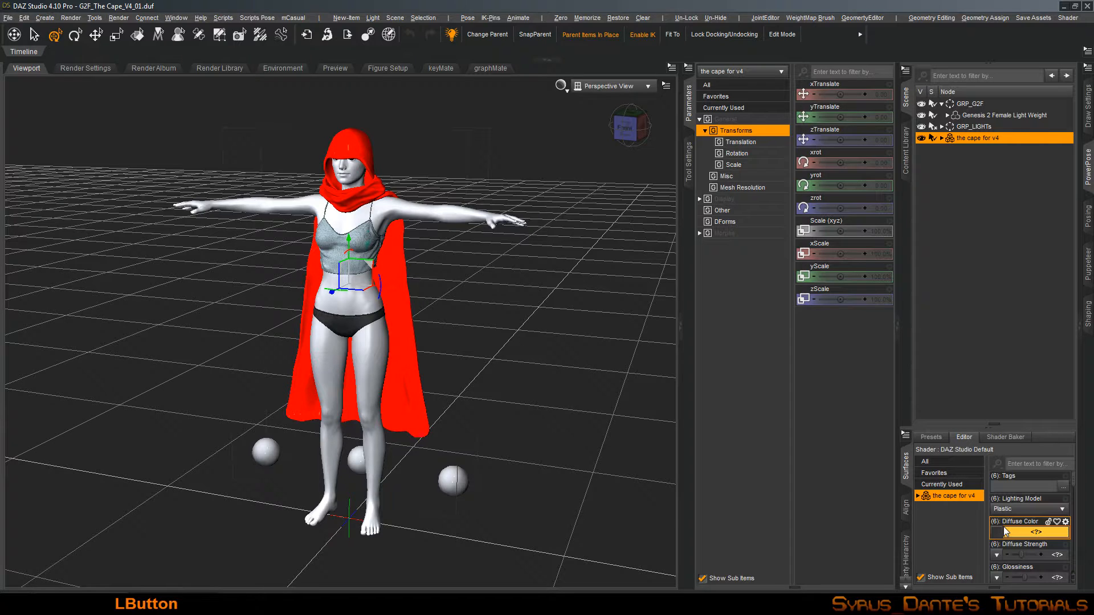
{"action": "double_click", "coordinate": [959, 497]}
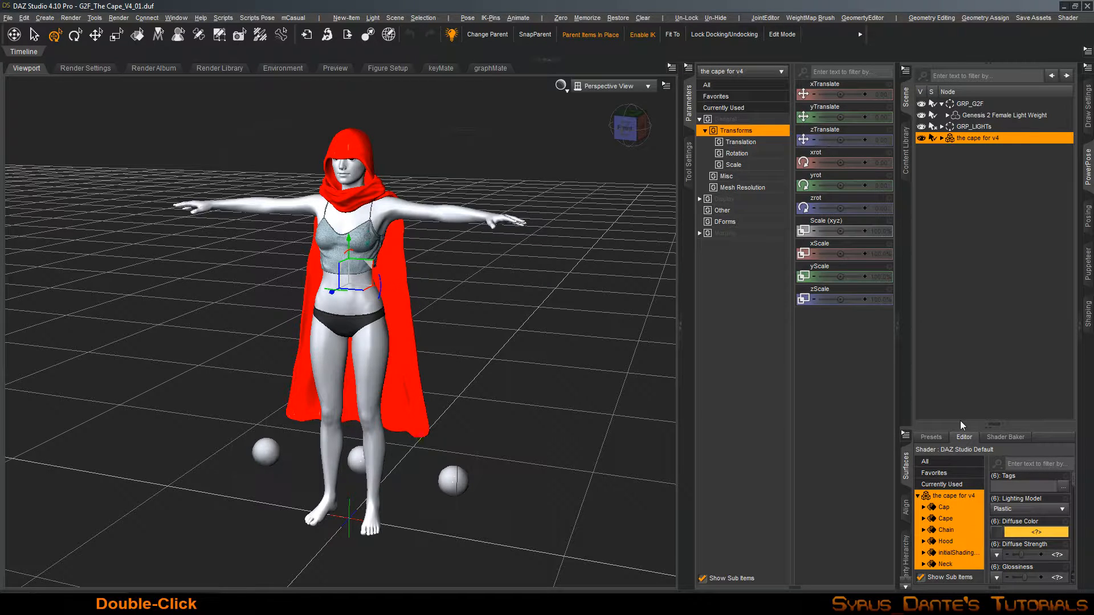
{"action": "left_click", "coordinate": [957, 453]}
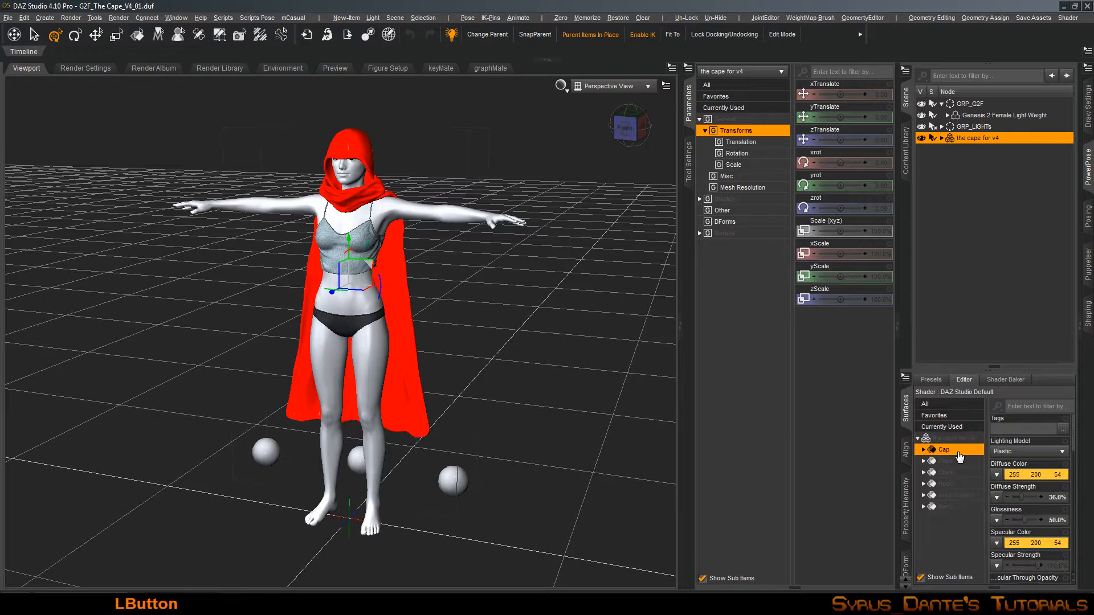
{"action": "key", "text": "Down"}
{"action": "key", "text": "Down"}
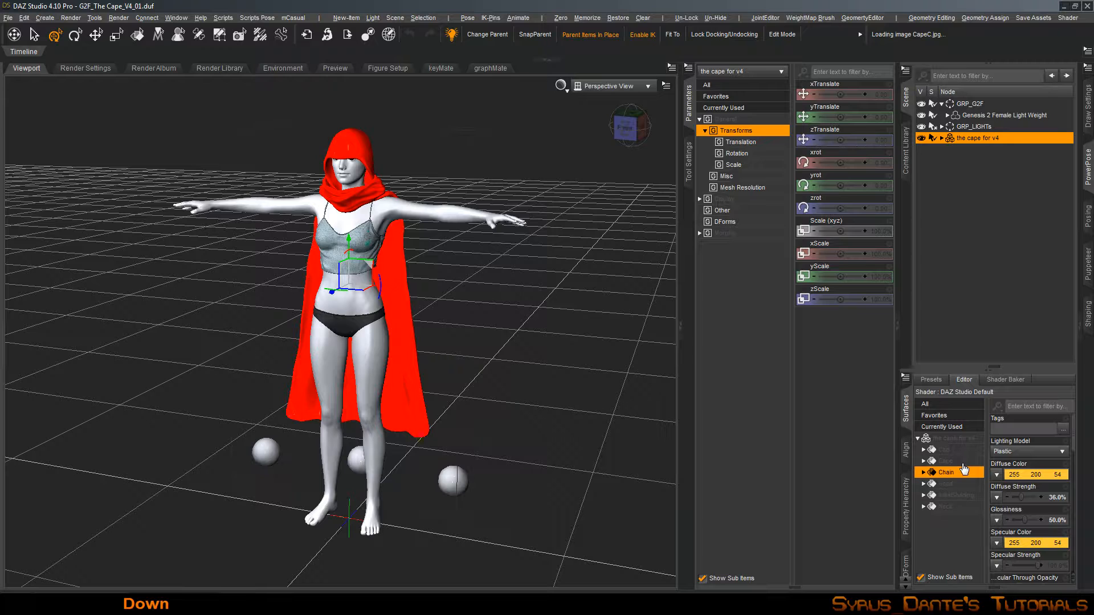
{"action": "key", "text": "Down"}
{"action": "key", "text": "Down"}
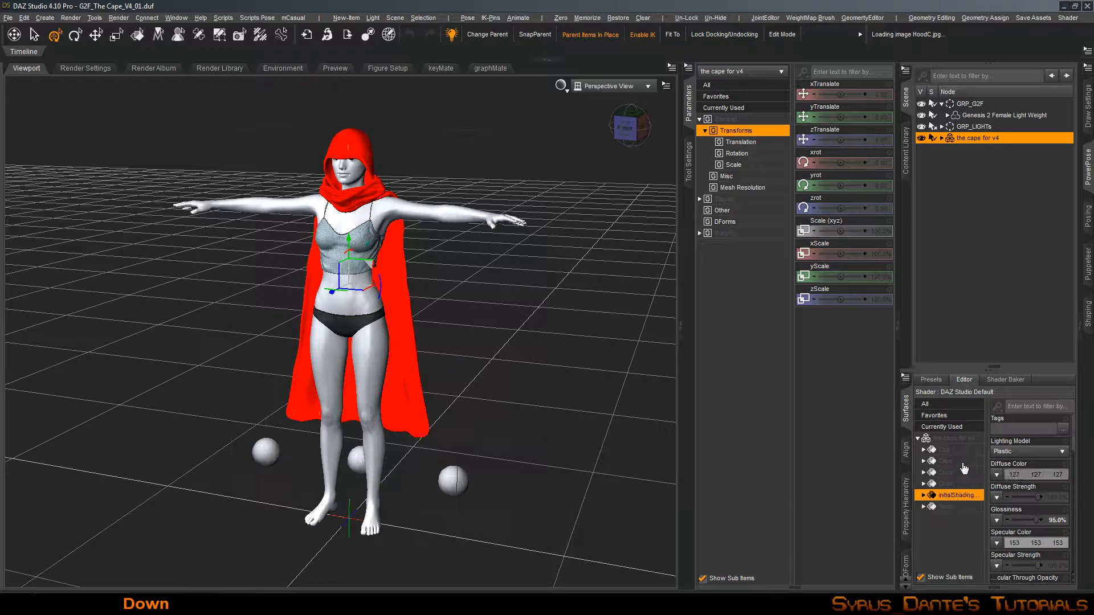
{"action": "key", "text": "Down"}
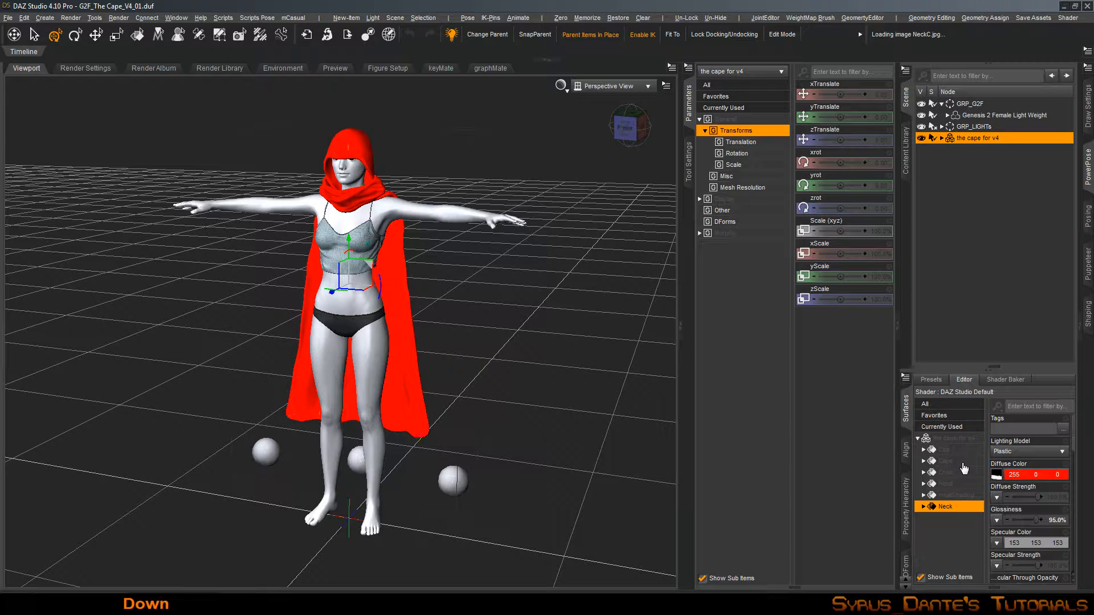
Set the Diffuse Strength of the Cape, Hood, initialShading and Neck surfaces together to 80%
{"action": "left_click", "coordinate": [956, 497], "text": "shift"}
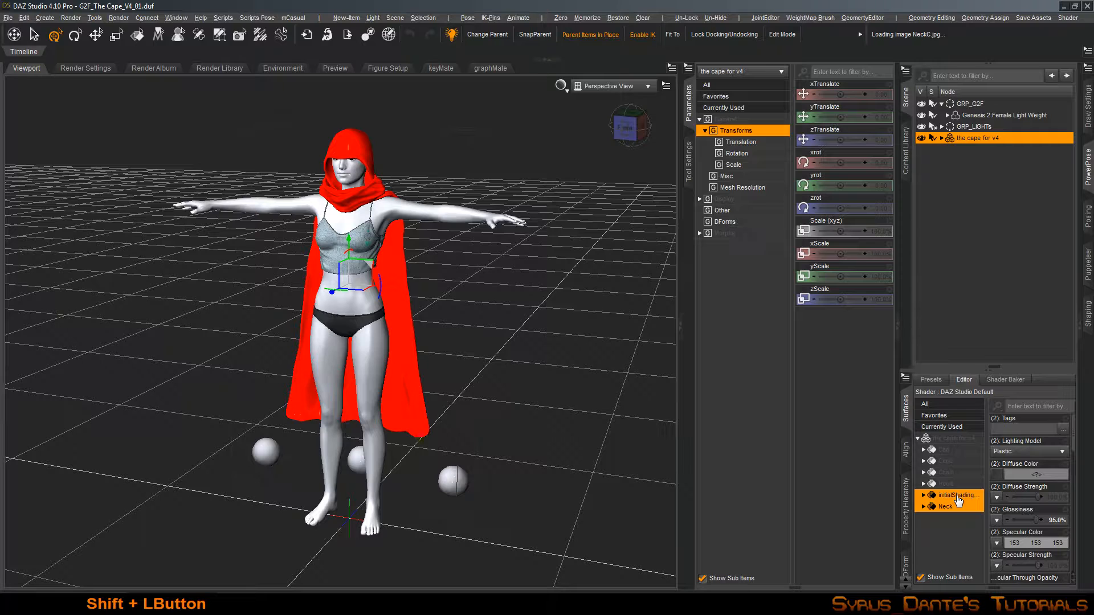
{"action": "left_click", "coordinate": [955, 465], "text": "ctrl"}
{"action": "left_click", "coordinate": [958, 484], "text": "ctrl"}
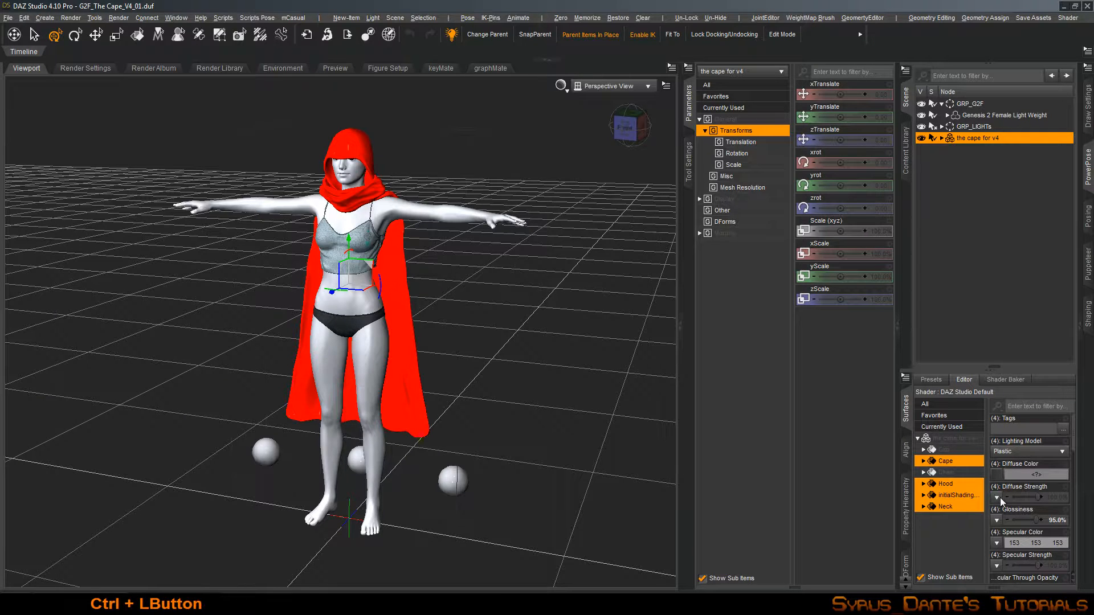
{"action": "left_click", "coordinate": [1057, 498]}
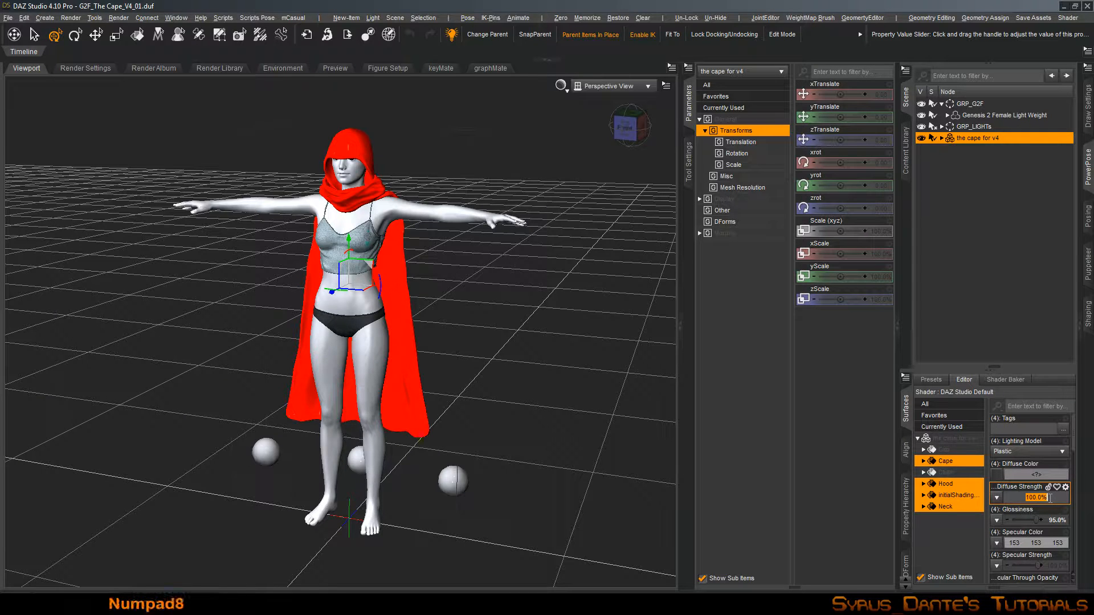
{"action": "type", "text": "80"}
{"action": "key", "text": "KP_Enter"}
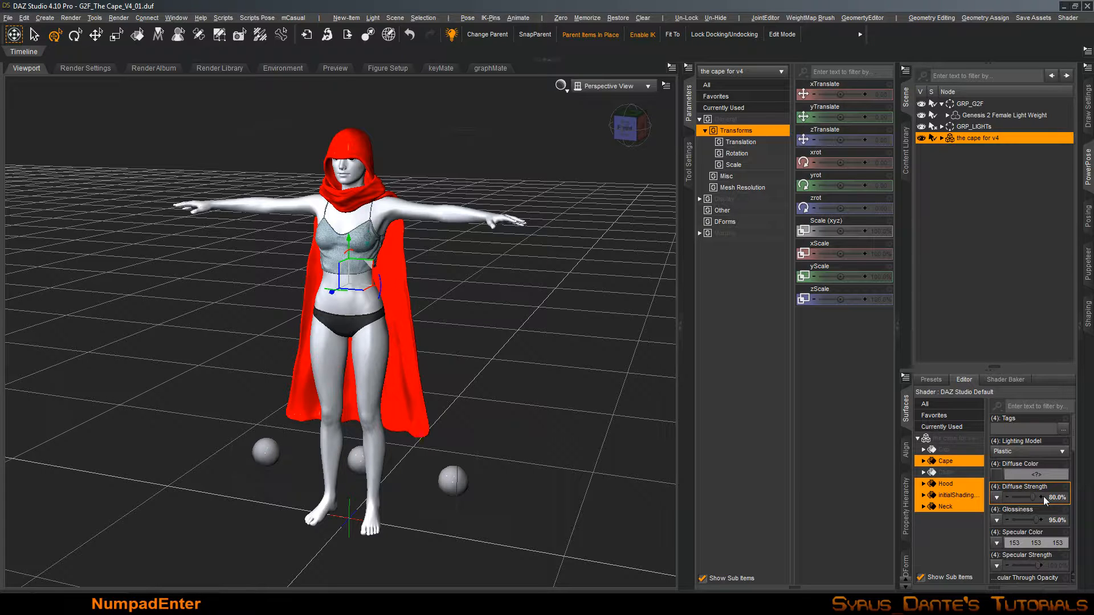
Change the Diffuse Color of the Cape, Hood, initialShading and Neck surfaces to dark red 152, 0, 0
{"action": "left_click", "coordinate": [965, 462]}
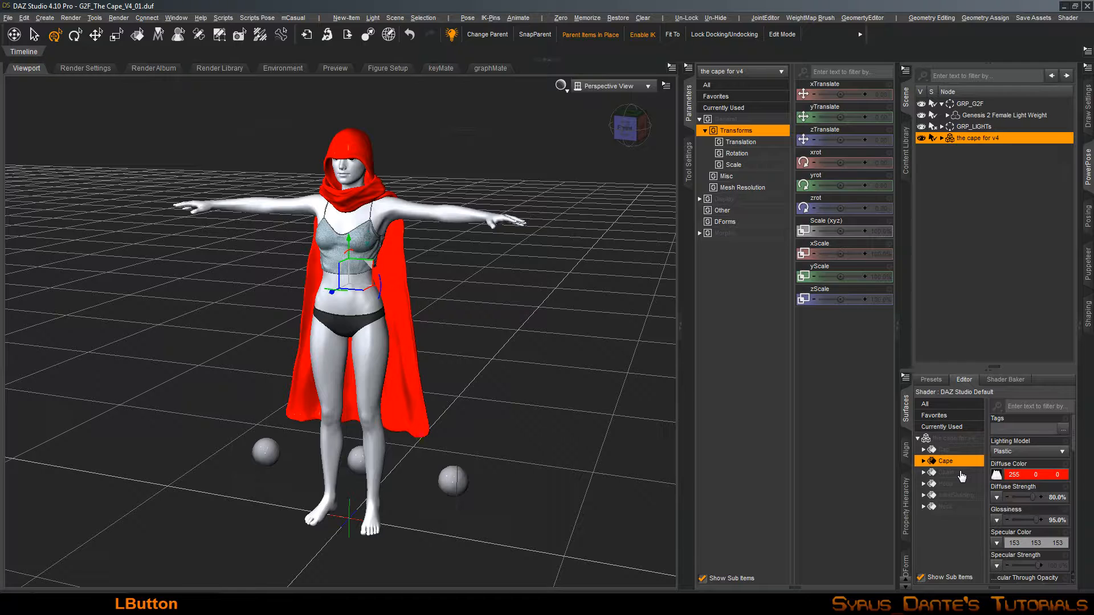
{"action": "left_click", "coordinate": [950, 474]}
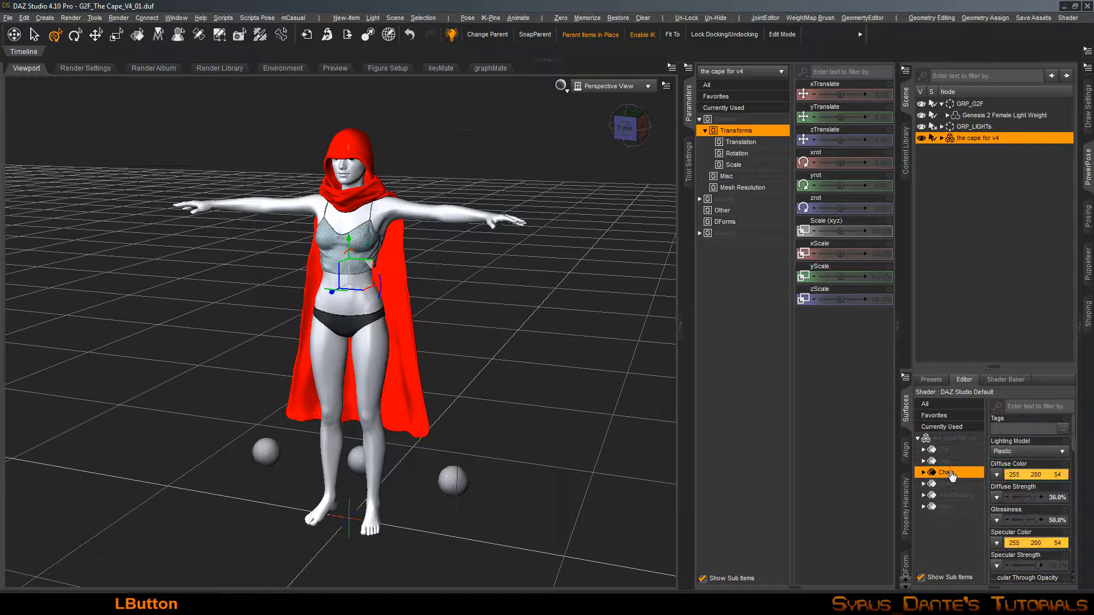
{"action": "left_click", "coordinate": [950, 461]}
{"action": "left_click", "coordinate": [949, 451]}
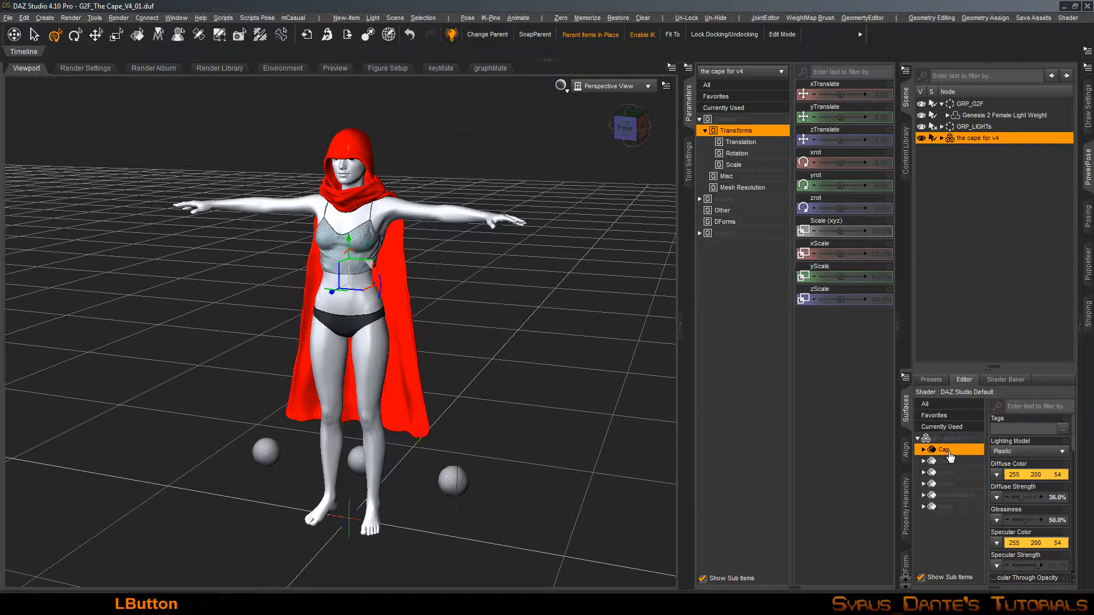
{"action": "left_click", "coordinate": [948, 462]}
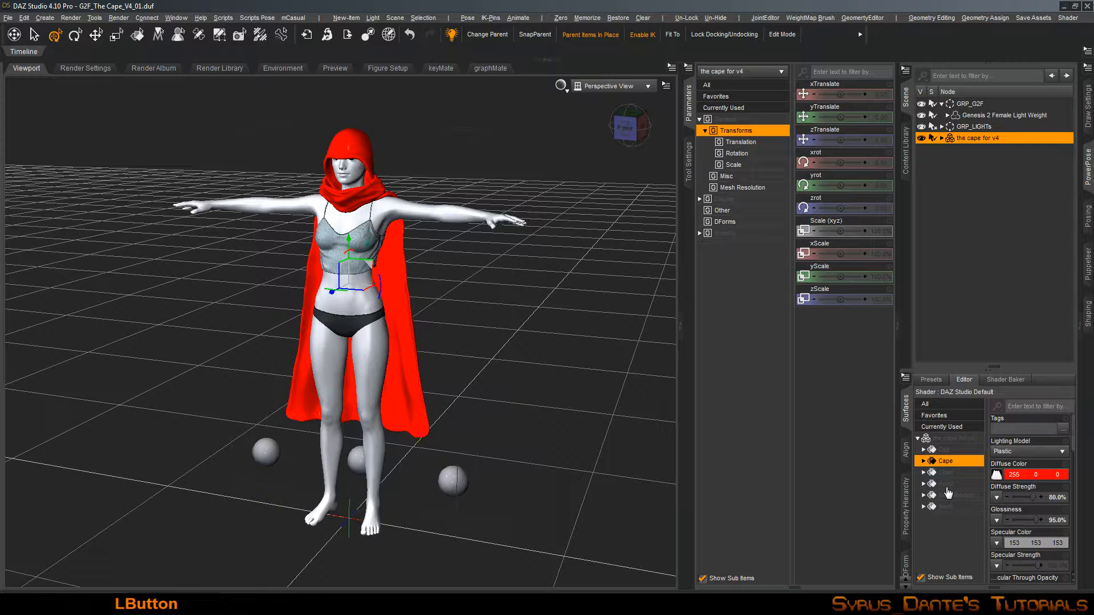
{"action": "left_click", "coordinate": [946, 483], "text": "ctrl"}
{"action": "left_click", "coordinate": [954, 496], "text": "ctrl"}
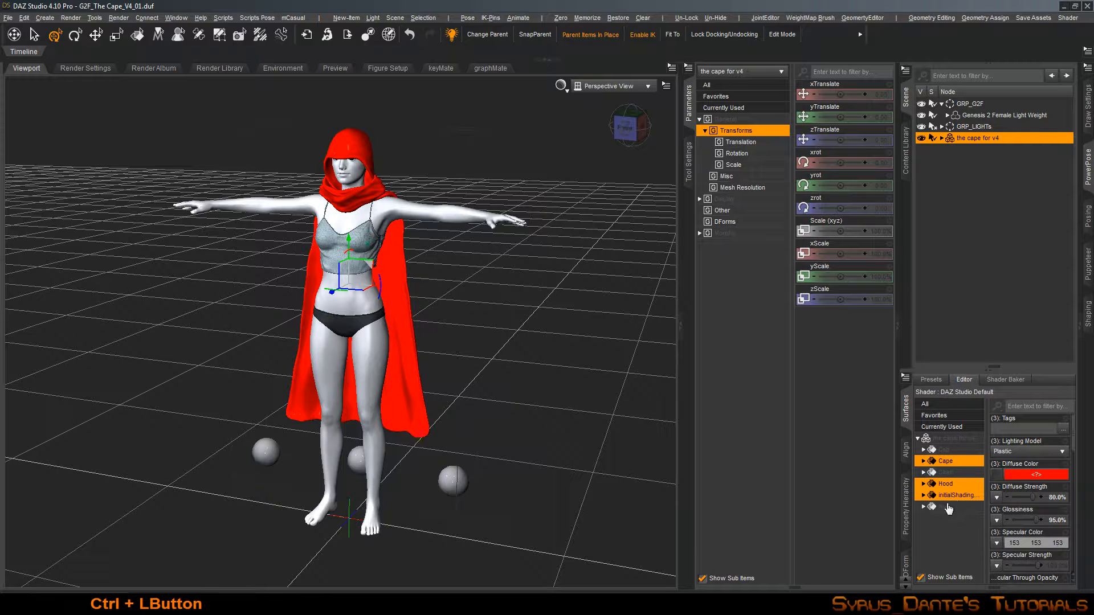
{"action": "left_click", "coordinate": [949, 507], "text": "ctrl"}
{"action": "left_click", "coordinate": [1021, 474]}
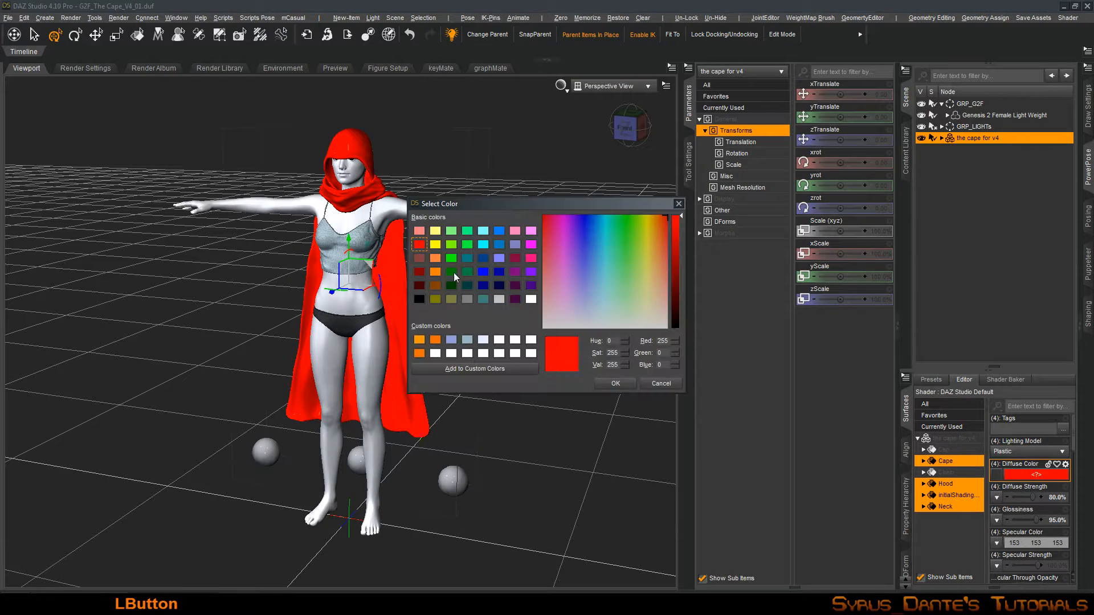
{"action": "left_click", "coordinate": [420, 270]}
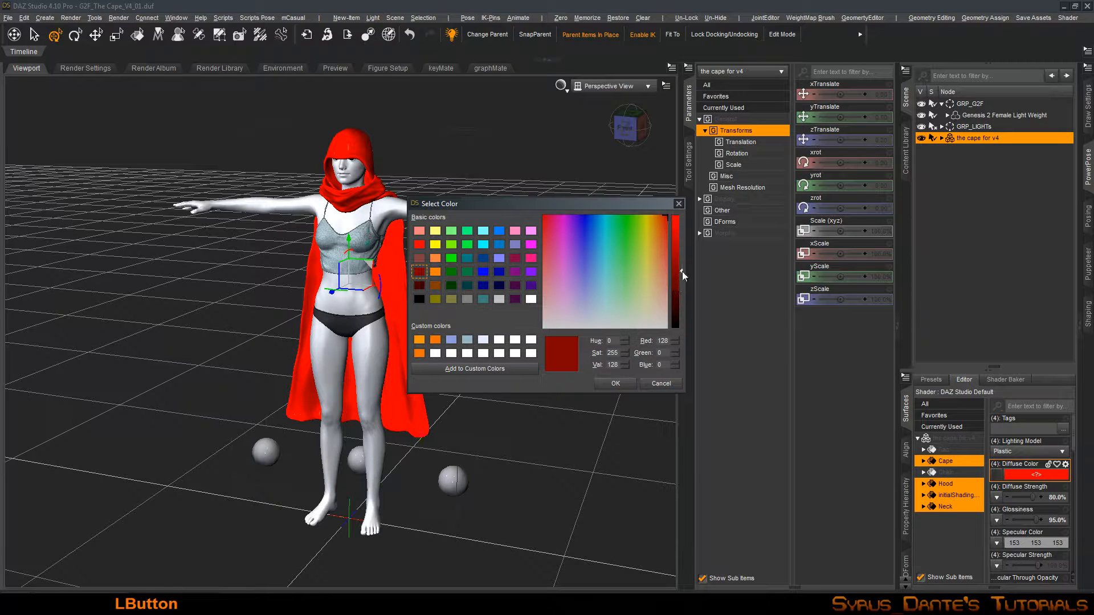
{"action": "left_click", "coordinate": [616, 383]}
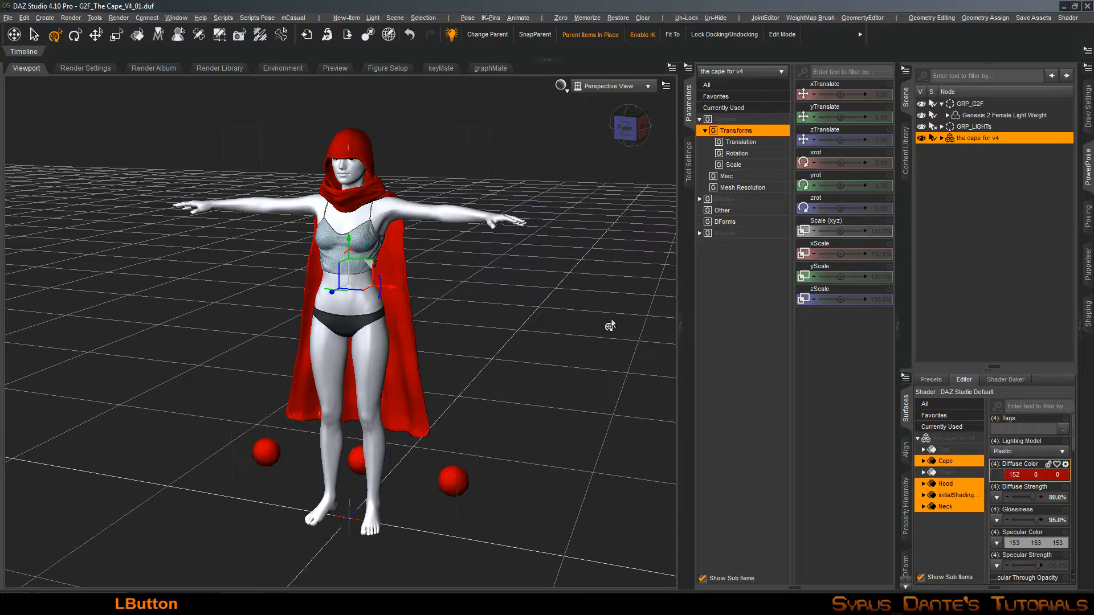
Rotate the cape's lH1 handle to about 50 bend, -18 twist and 8 side to side so the hem swings out
{"action": "scroll", "coordinate": [577, 271], "scroll_direction": "down", "scroll_amount": 5}
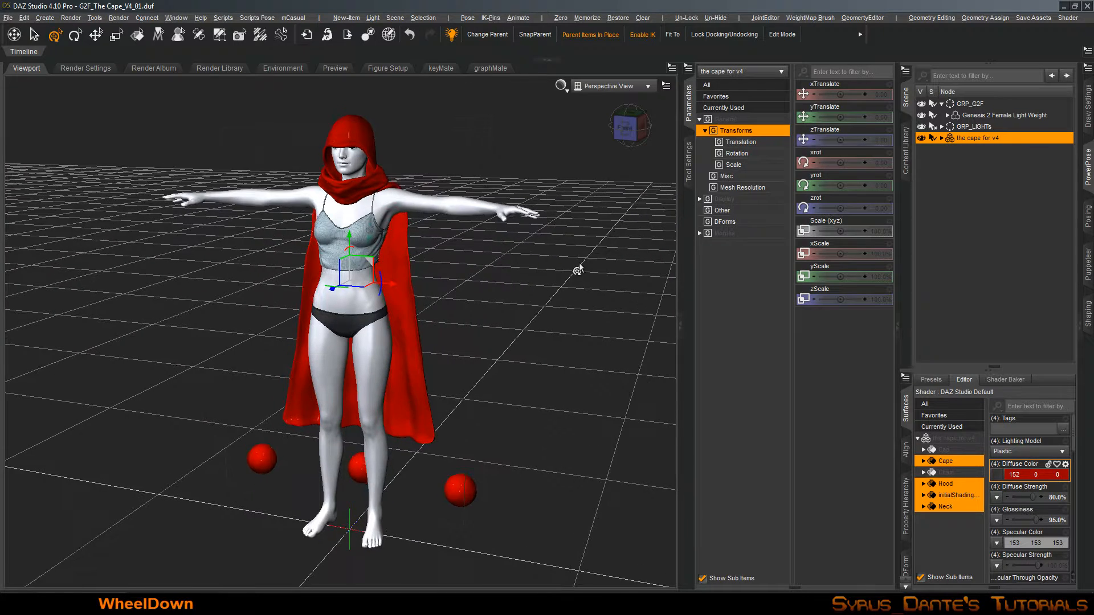
{"action": "left_click_drag", "start_coordinate": [577, 271], "coordinate": [578, 270], "text": "alt"}
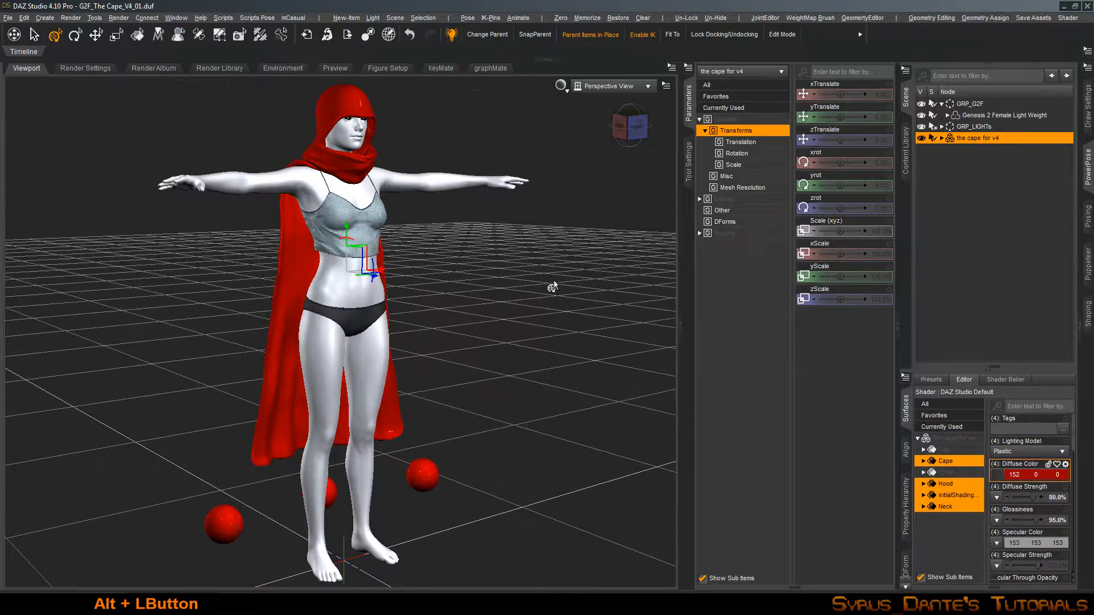
{"action": "left_click", "coordinate": [427, 474]}
{"action": "left_click_drag", "start_coordinate": [462, 445], "coordinate": [387, 419], "text": "alt"}
{"action": "mouse_move", "coordinate": [390, 361]}
{"action": "left_mouse_down"}
{"action": "mouse_move", "coordinate": [373, 371]}
{"action": "mouse_move", "coordinate": [397, 368]}
{"action": "left_mouse_up"}
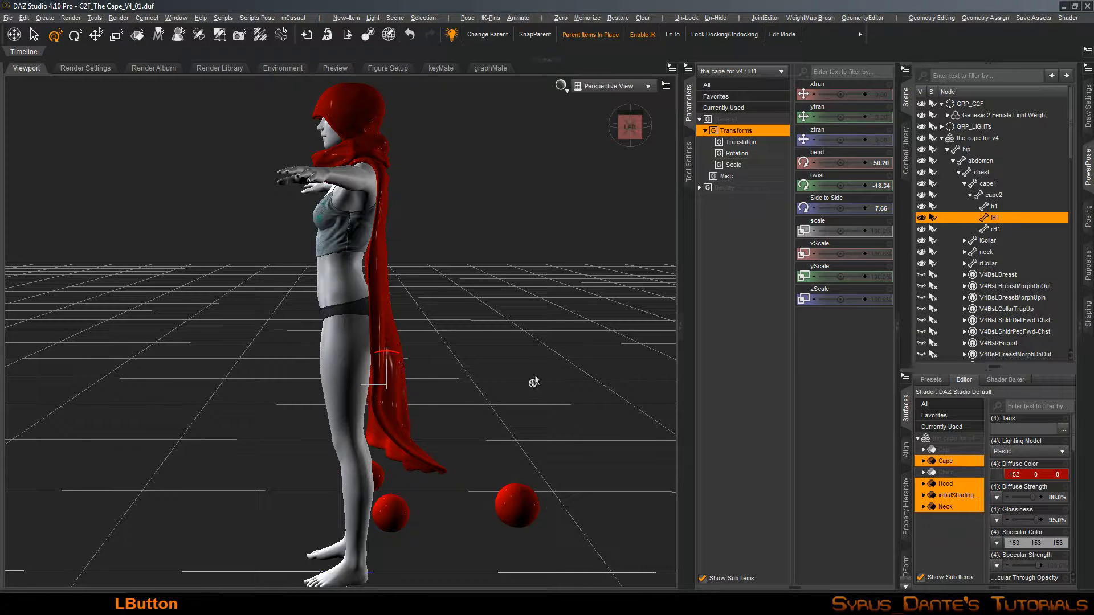
Set the Glossiness of the four selected cape fabric surfaces to 60%
{"action": "key", "text": "ctrl+f"}
{"action": "scroll", "coordinate": [532, 374], "scroll_direction": "up", "scroll_amount": 6}
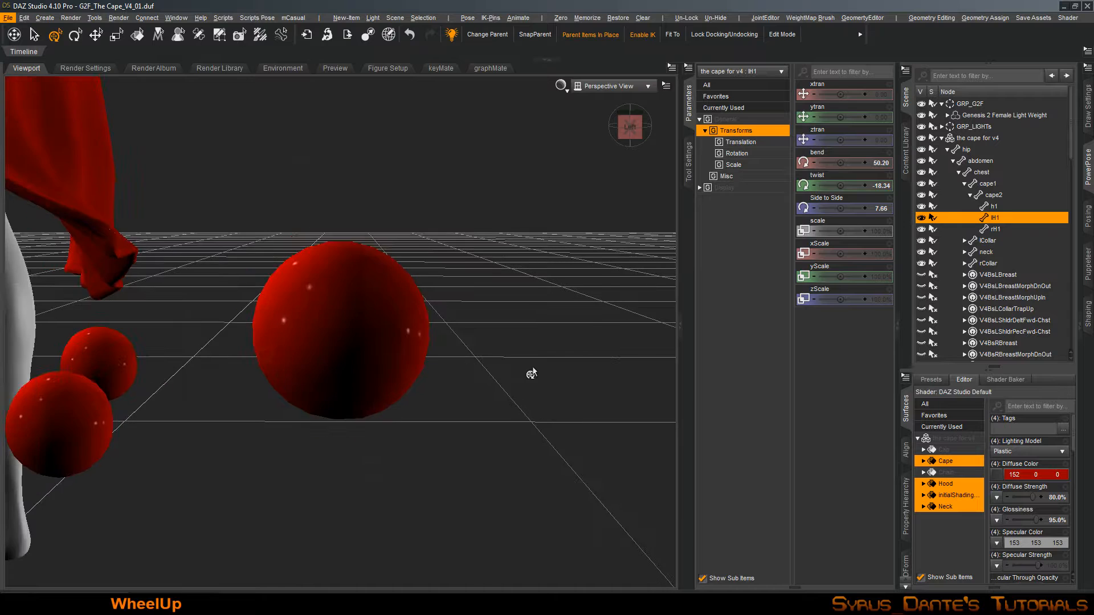
{"action": "left_click_drag", "start_coordinate": [532, 374], "coordinate": [534, 302], "text": "alt"}
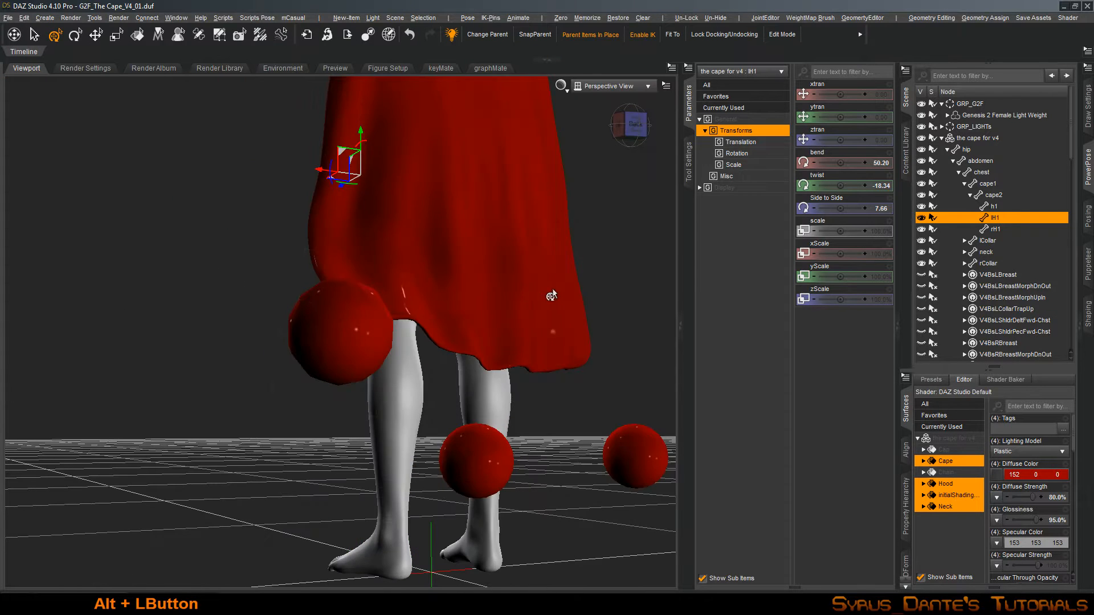
{"action": "right_click_drag", "start_coordinate": [535, 302], "coordinate": [510, 348], "text": "alt"}
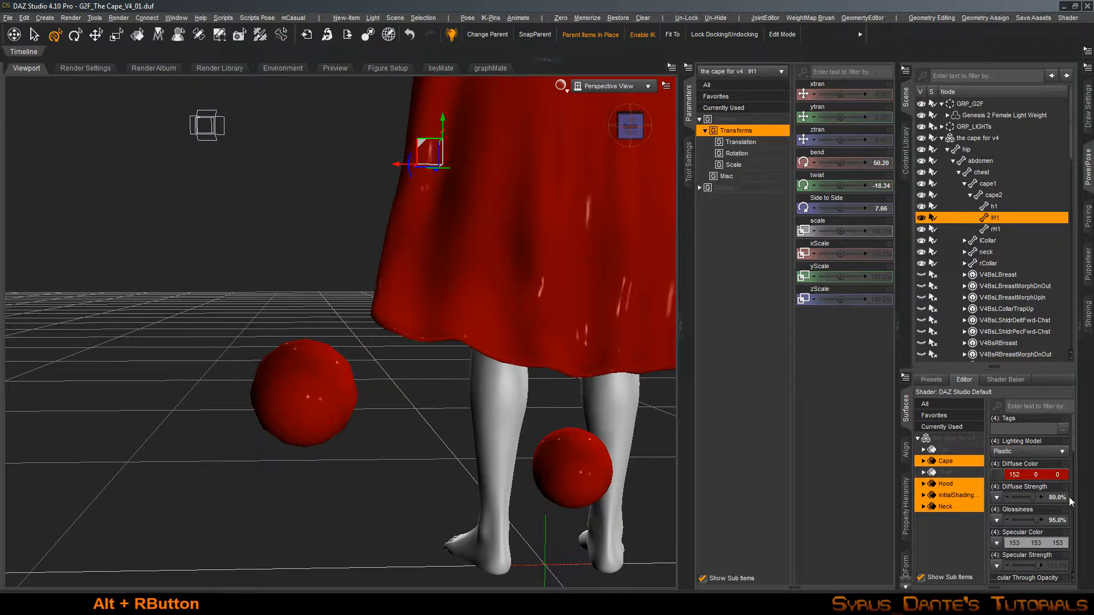
{"action": "left_click_drag", "start_coordinate": [1036, 520], "coordinate": [1029, 522]}
{"action": "left_click", "coordinate": [1054, 521]}
{"action": "type", "text": "60"}
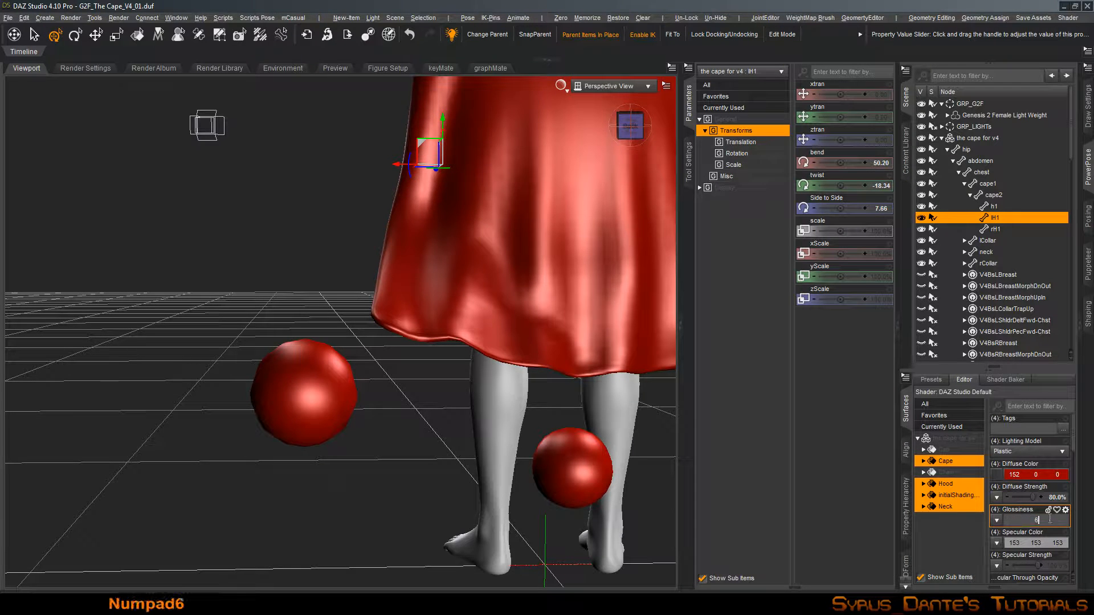
{"action": "key", "text": "Return"}
Lower the Specular Strength of the four selected cape fabric surfaces to 50%
{"action": "mouse_move", "coordinate": [530, 378]}
{"action": "right_mouse_down", "text": "alt"}
{"action": "mouse_move", "coordinate": [542, 356]}
{"action": "mouse_move", "coordinate": [543, 369]}
{"action": "right_mouse_up", "text": "alt"}
{"action": "scroll", "coordinate": [542, 345], "scroll_direction": "up", "scroll_amount": 2}
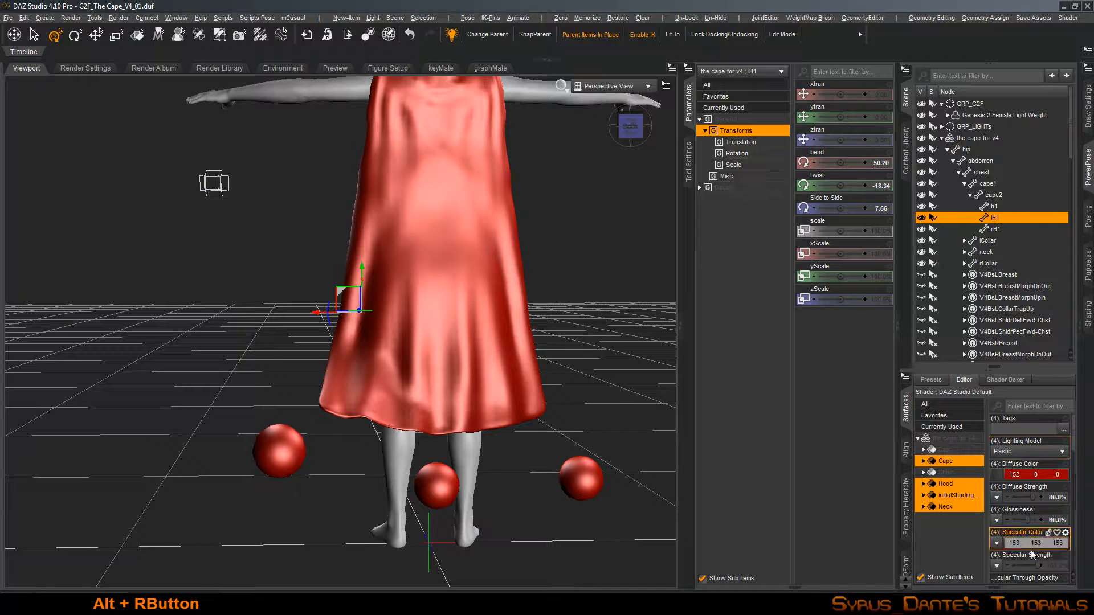
{"action": "left_click_drag", "start_coordinate": [1040, 565], "coordinate": [1023, 566]}
{"action": "left_click", "coordinate": [1055, 565]}
{"action": "type", "text": "50"}
{"action": "key", "text": "KP_Enter"}
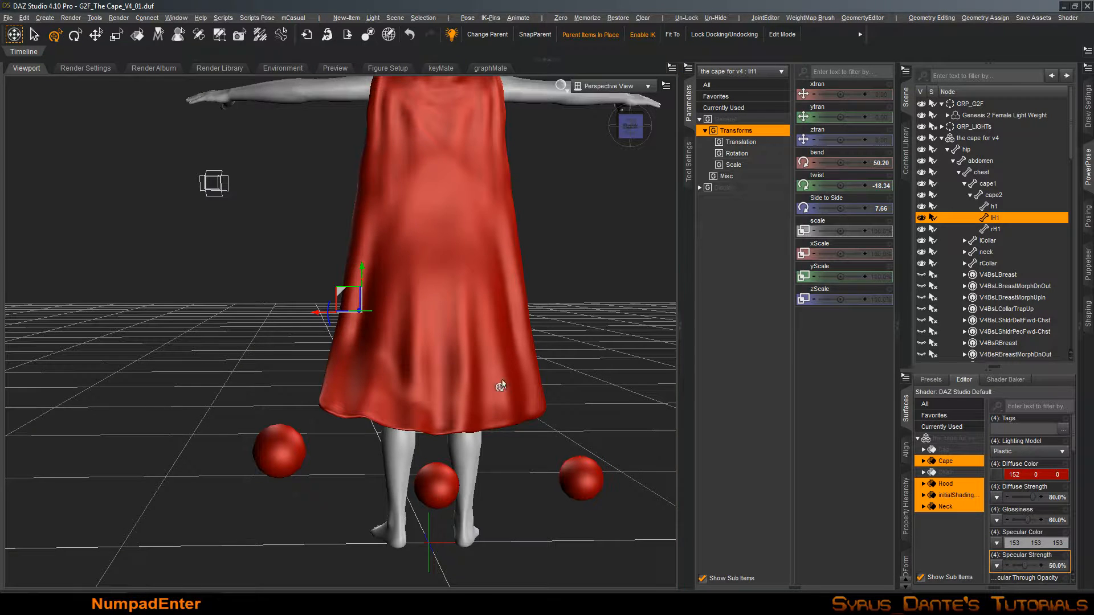
Try rotating the cape's middle handle h1 to about 32 bend, 80 twist and -26 side to side, and undo the rotation
{"action": "left_click_drag", "start_coordinate": [501, 379], "coordinate": [616, 378], "text": "alt"}
{"action": "left_click_drag", "start_coordinate": [382, 378], "coordinate": [495, 378], "text": "alt"}
{"action": "right_click_drag", "start_coordinate": [495, 378], "coordinate": [560, 414], "text": "alt"}
{"action": "left_click_drag", "start_coordinate": [486, 504], "coordinate": [342, 518], "text": "alt"}
{"action": "left_click", "coordinate": [323, 347]}
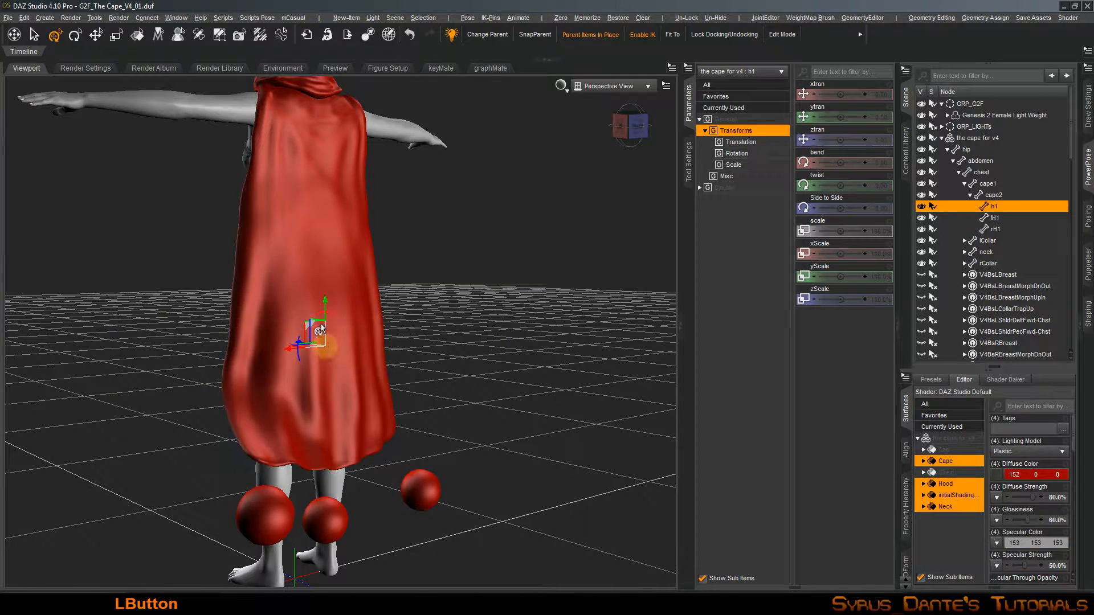
{"action": "left_click_drag", "start_coordinate": [323, 333], "coordinate": [408, 300]}
{"action": "key", "text": "ctrl+z"}
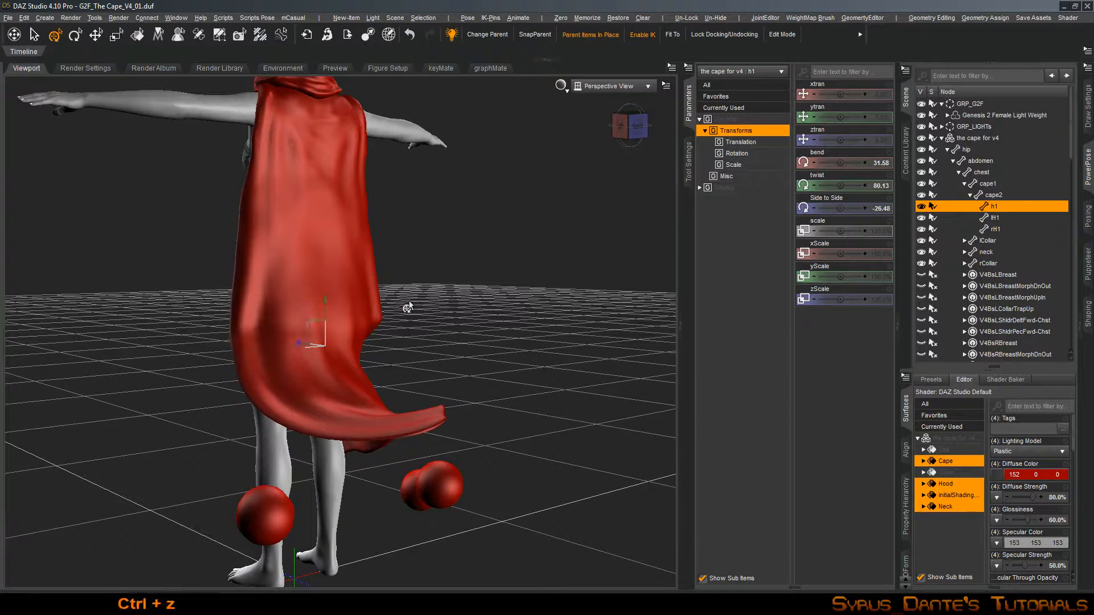
Rotate the cape's rH1 handle to about 13 bend, 114 twist and -23 side to side
{"action": "left_click", "coordinate": [436, 491]}
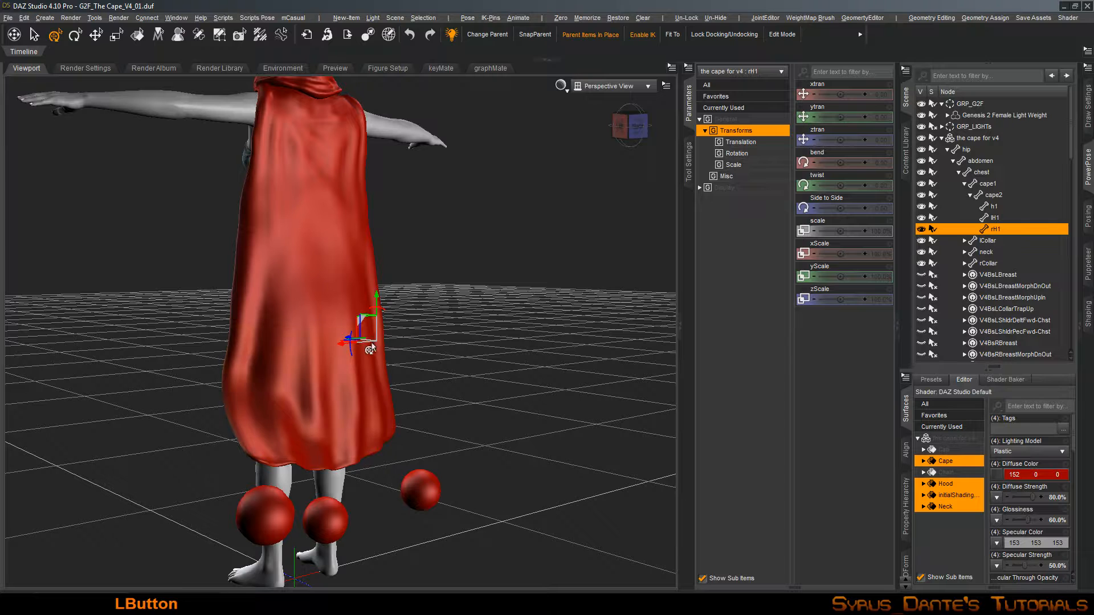
{"action": "left_click_drag", "start_coordinate": [371, 310], "coordinate": [514, 278]}
{"action": "right_click_drag", "start_coordinate": [514, 278], "coordinate": [449, 250], "text": "alt"}
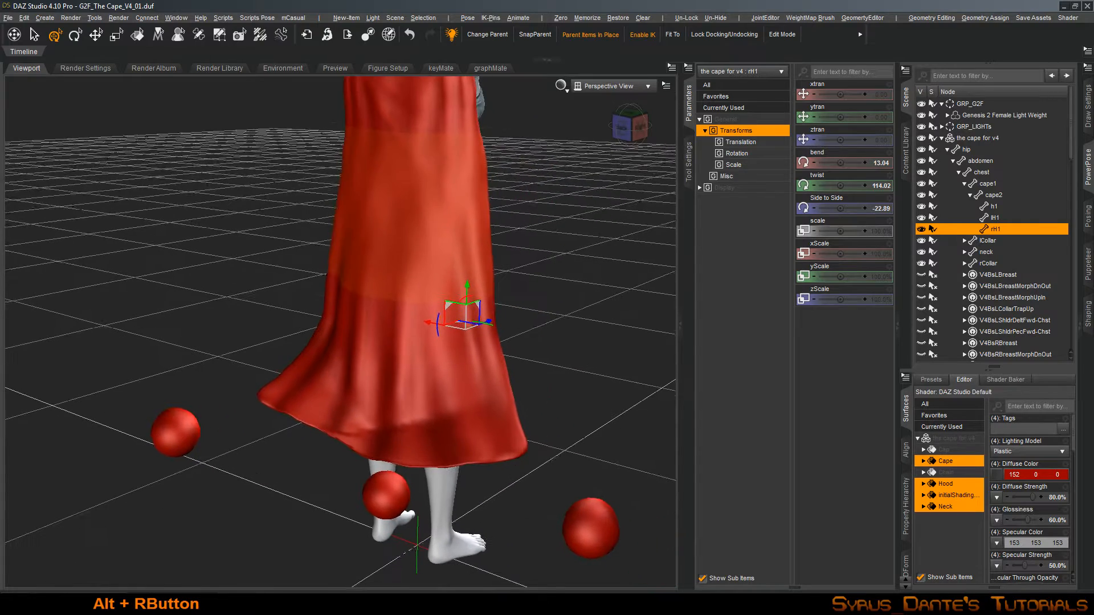
Set the viewport's draw style to Wire Texture Shaded to show the cape's mesh
{"action": "left_click", "coordinate": [689, 159]}
{"action": "left_click", "coordinate": [806, 70]}
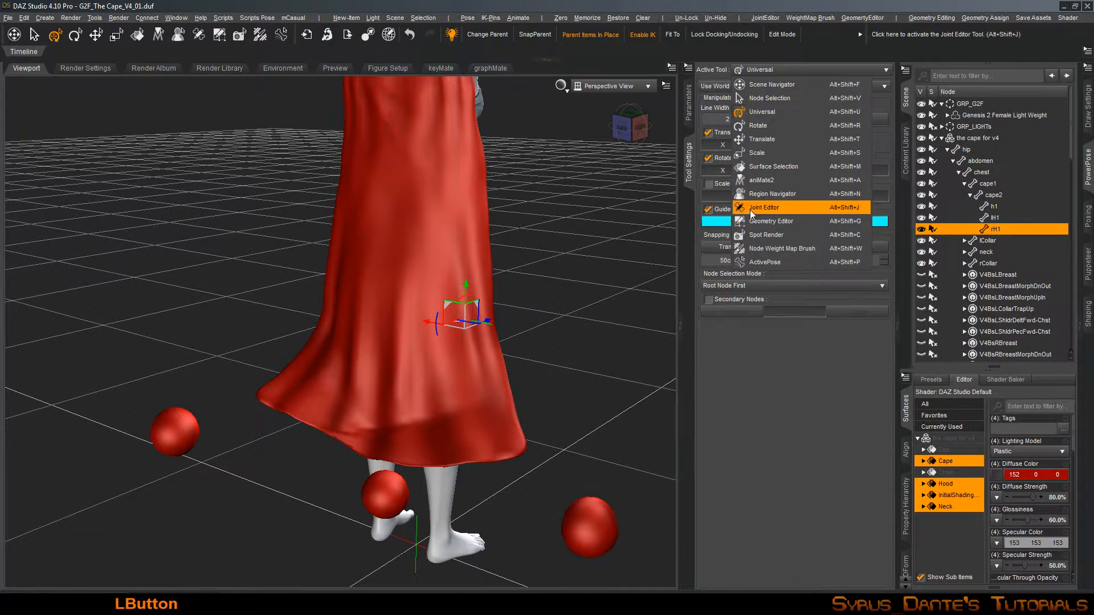
{"action": "left_click", "coordinate": [571, 85]}
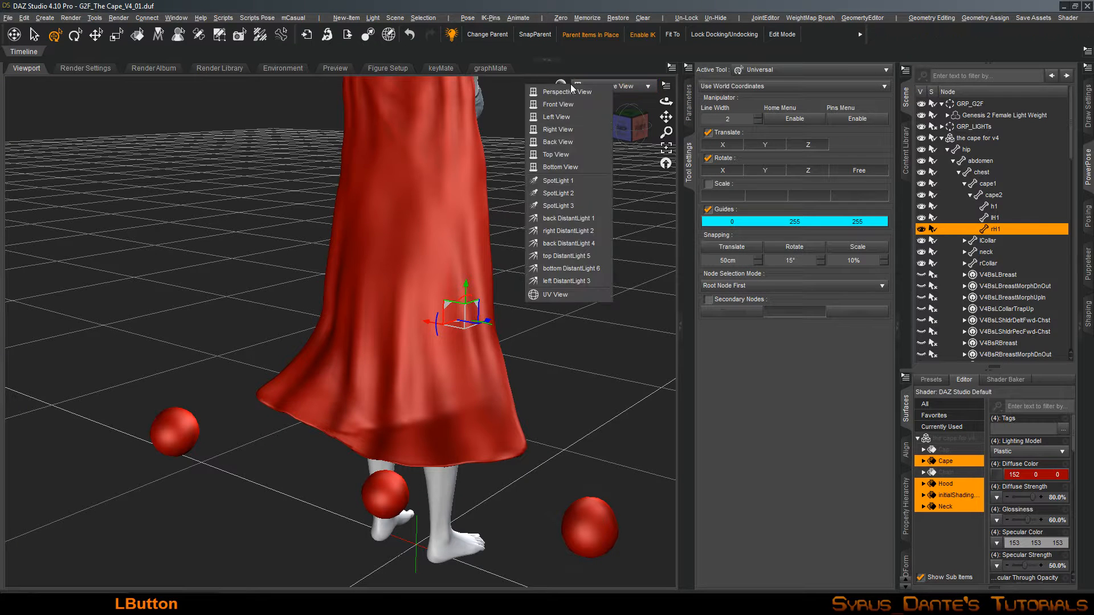
{"action": "left_click", "coordinate": [527, 20]}
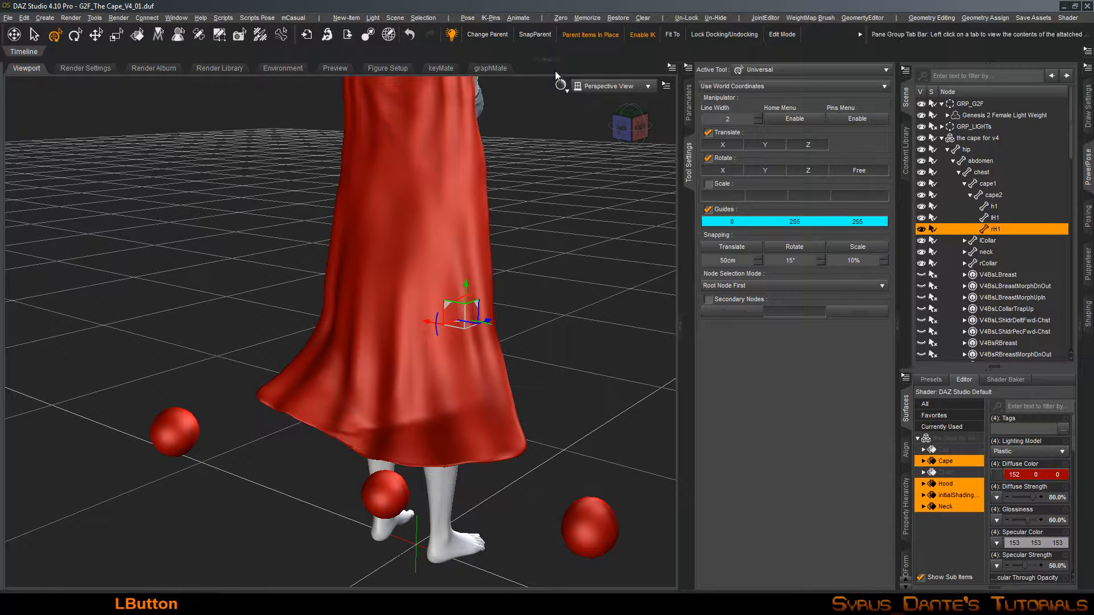
{"action": "left_click", "coordinate": [561, 84]}
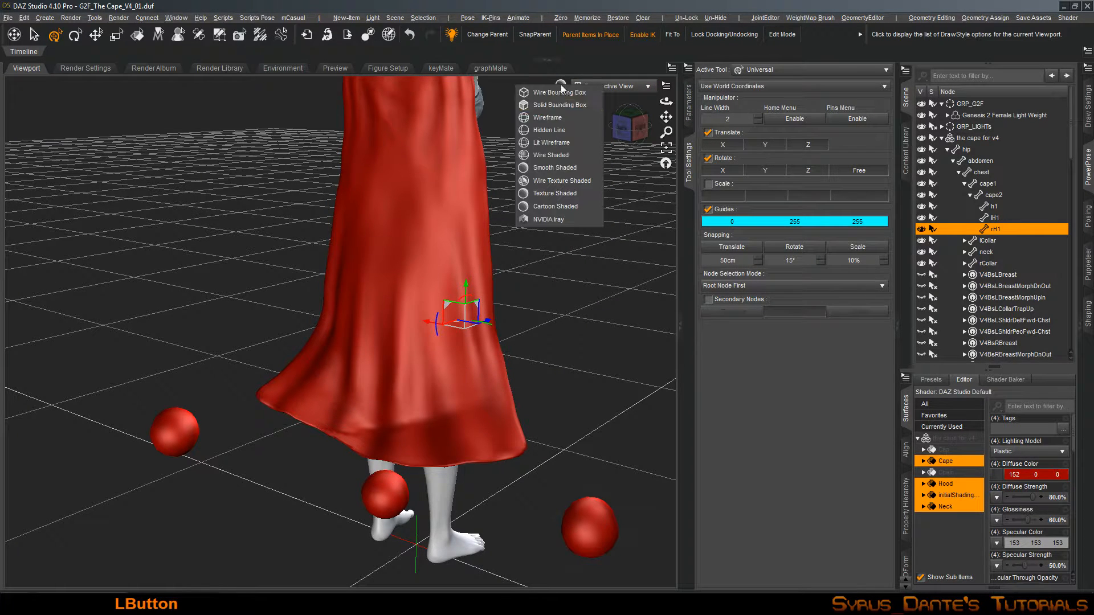
{"action": "left_click", "coordinate": [566, 181]}
Select the cape's head bone, frame the hood from the front and activate the Geometry Editor
{"action": "right_click_drag", "start_coordinate": [564, 193], "coordinate": [539, 408], "text": "alt"}
{"action": "left_click", "coordinate": [427, 182]}
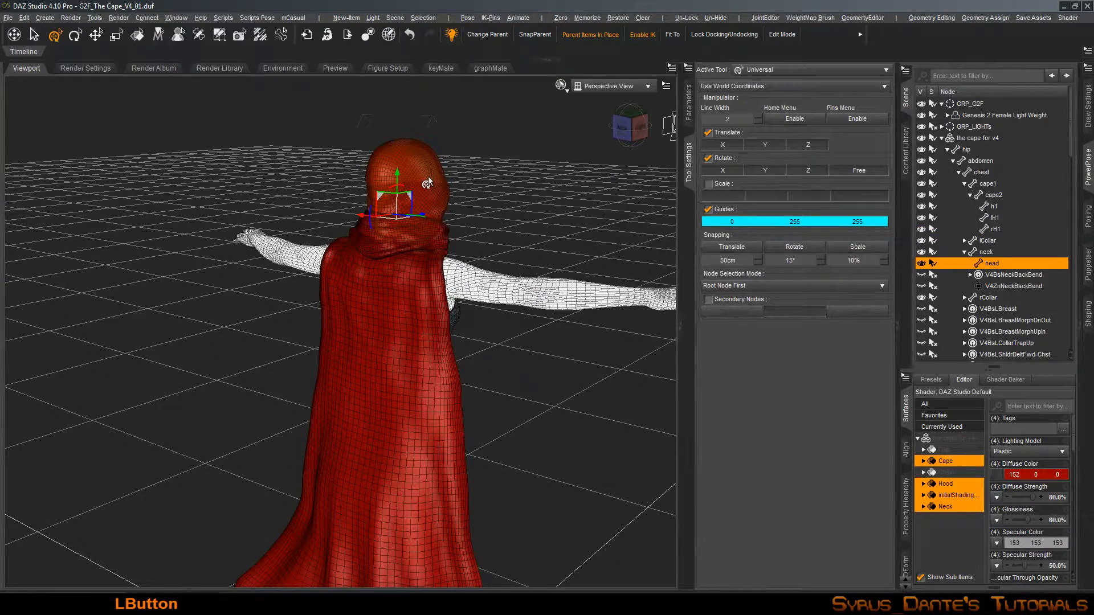
{"action": "key", "text": "ctrl+f"}
{"action": "left_click_drag", "start_coordinate": [506, 227], "coordinate": [393, 233], "text": "alt"}
{"action": "left_click", "coordinate": [785, 70]}
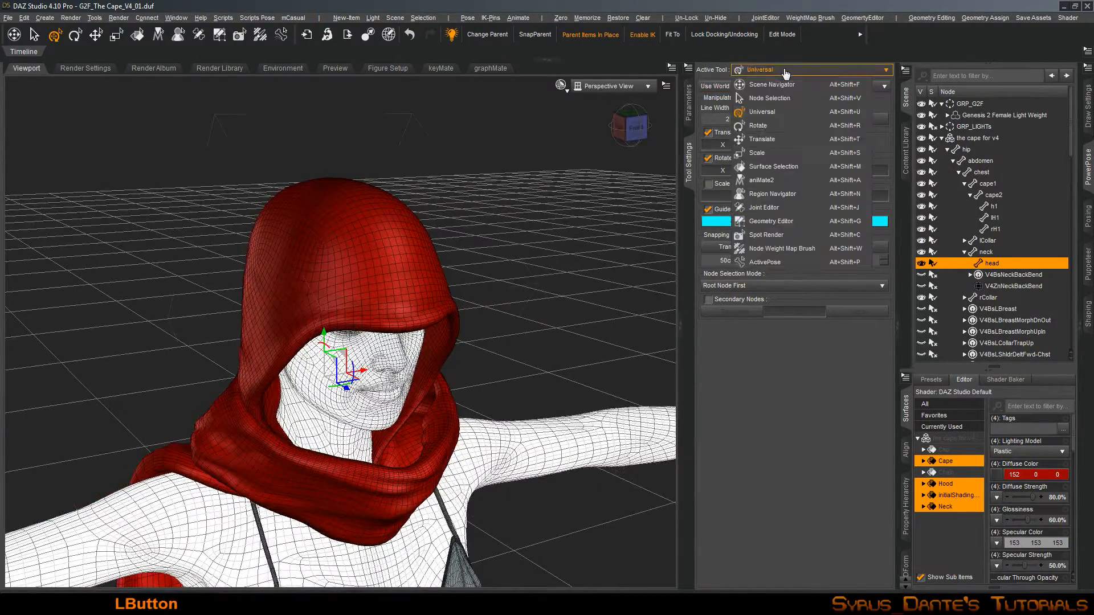
{"action": "left_click", "coordinate": [802, 222]}
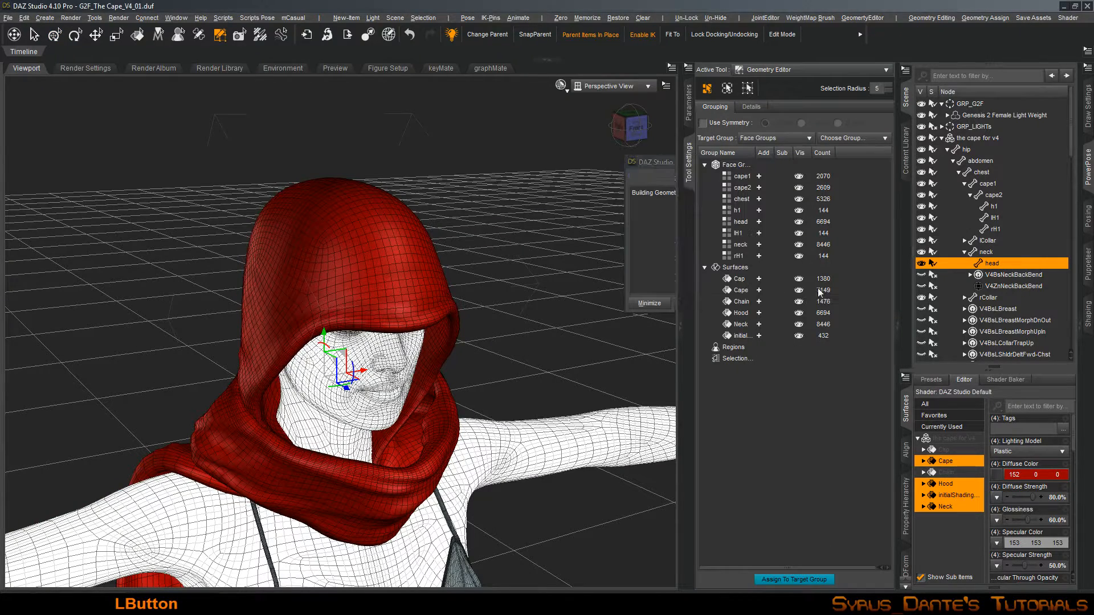
Highlight the cape1 face group and the Cap, Cape and Chain surfaces in turn to examine which polygons they cover
{"action": "left_click", "coordinate": [743, 177]}
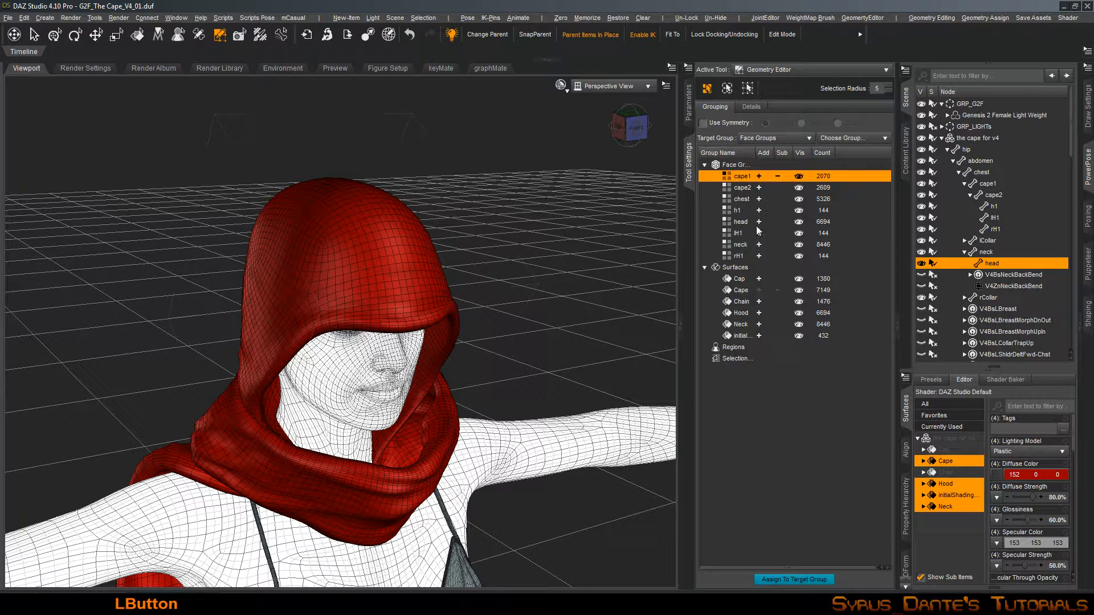
{"action": "left_click", "coordinate": [758, 281]}
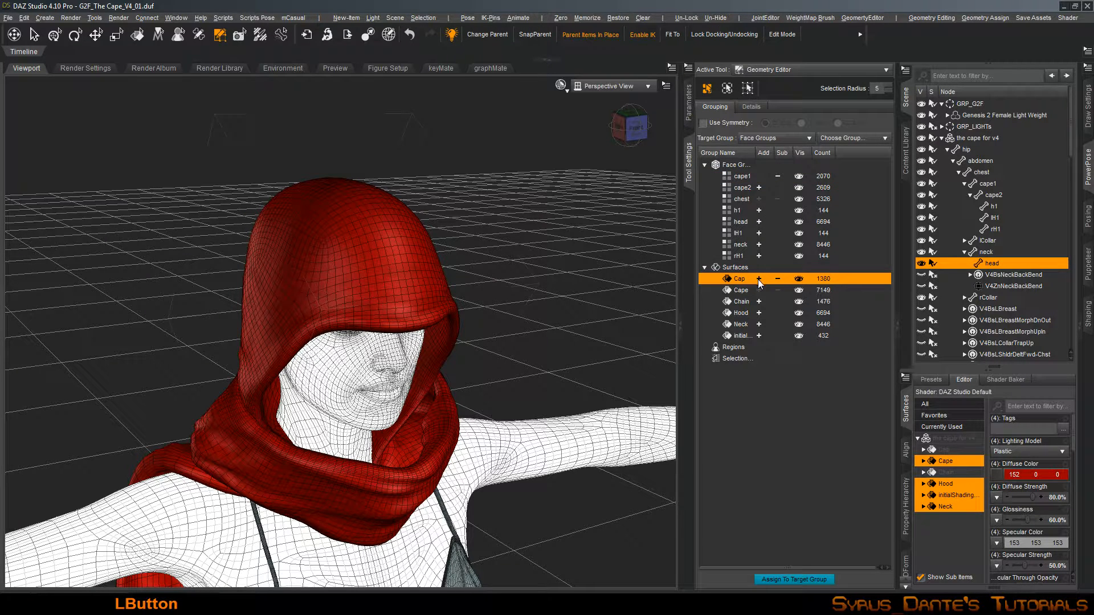
{"action": "left_click", "coordinate": [758, 290]}
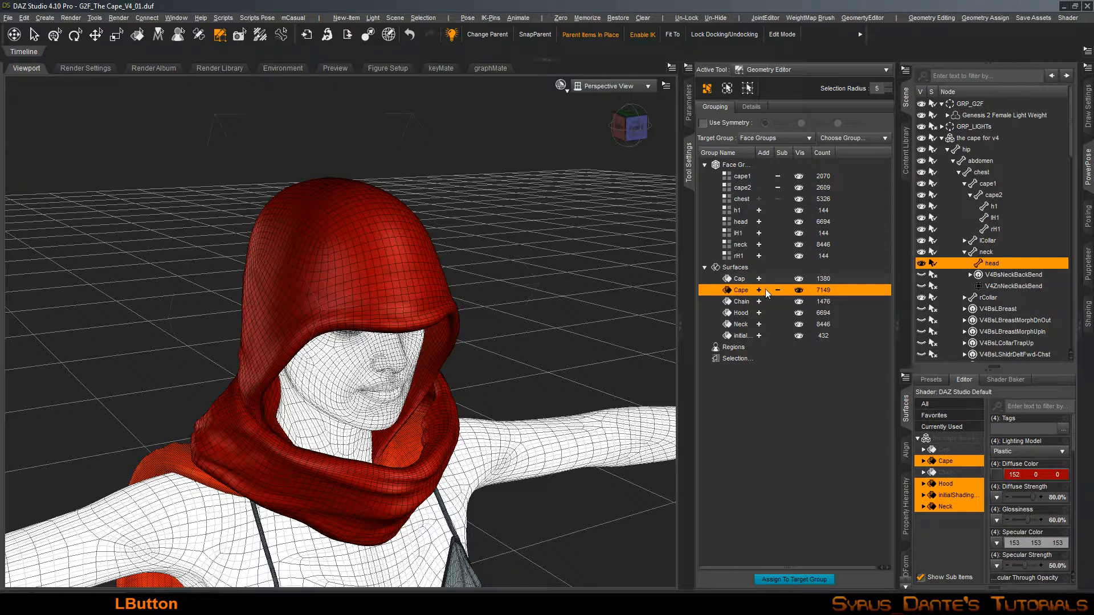
{"action": "left_click", "coordinate": [777, 291]}
{"action": "left_click", "coordinate": [759, 301]}
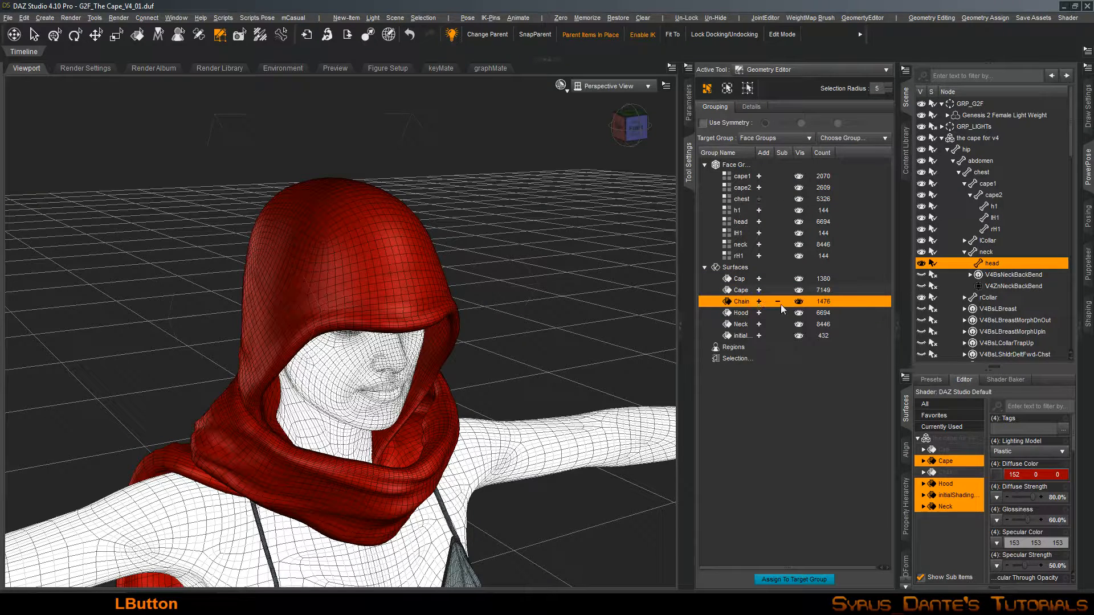
Select and hide the cape's Hood and Neck surfaces, and examine the exposed cape and chain on the figure
{"action": "left_click", "coordinate": [759, 313]}
{"action": "mouse_move", "coordinate": [513, 314]}
{"action": "left_mouse_down", "text": "alt"}
{"action": "mouse_move", "coordinate": [467, 316]}
{"action": "mouse_move", "coordinate": [507, 334]}
{"action": "mouse_move", "coordinate": [513, 416]}
{"action": "mouse_move", "coordinate": [495, 416]}
{"action": "mouse_move", "coordinate": [500, 322]}
{"action": "left_mouse_up", "text": "alt"}
{"action": "left_click", "coordinate": [798, 312]}
{"action": "left_click_drag", "start_coordinate": [599, 328], "coordinate": [576, 342], "text": "alt"}
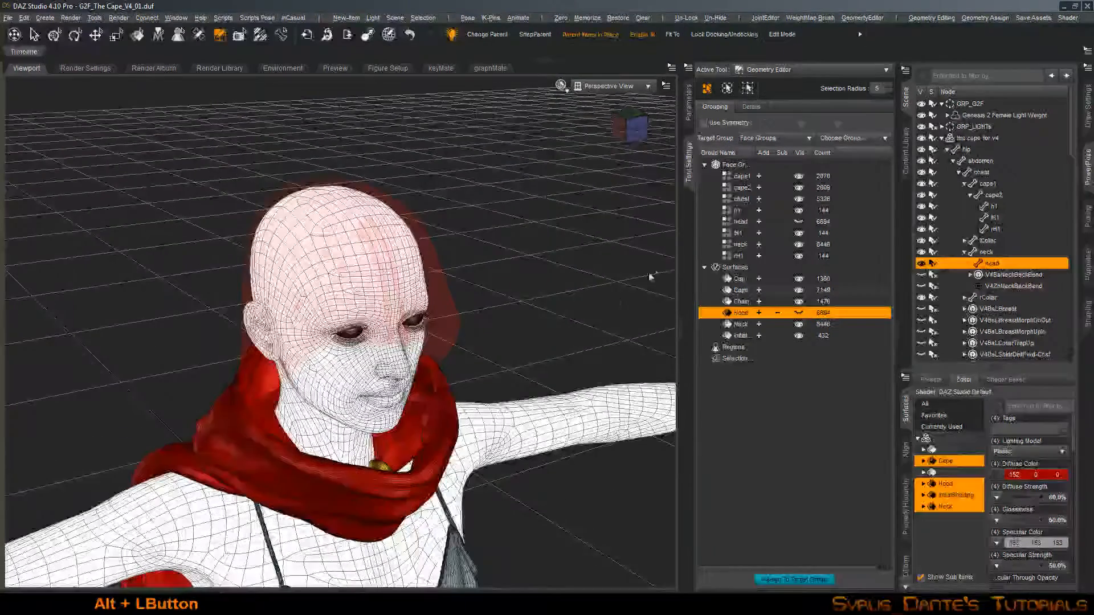
{"action": "left_click", "coordinate": [753, 325]}
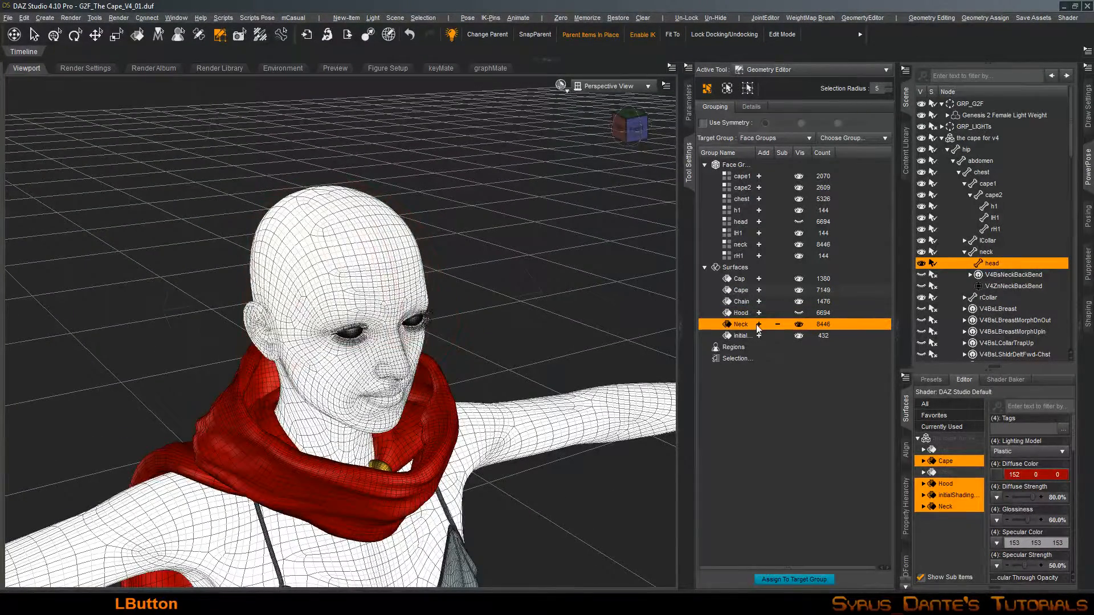
{"action": "left_click", "coordinate": [797, 326]}
{"action": "mouse_move", "coordinate": [519, 387]}
{"action": "left_mouse_down", "text": "alt"}
{"action": "mouse_move", "coordinate": [544, 388]}
{"action": "mouse_move", "coordinate": [521, 387]}
{"action": "left_mouse_up", "text": "alt"}
{"action": "scroll", "coordinate": [516, 396], "scroll_direction": "up", "scroll_amount": 5}
{"action": "right_click_drag", "start_coordinate": [515, 398], "coordinate": [525, 368], "text": "alt"}
{"action": "left_click_drag", "start_coordinate": [525, 368], "coordinate": [450, 399], "text": "alt"}
Enlarge the scene hierarchy and expand V4BsLBreast to examine the V4LBreast node nested inside it
{"action": "left_click", "coordinate": [986, 369]}
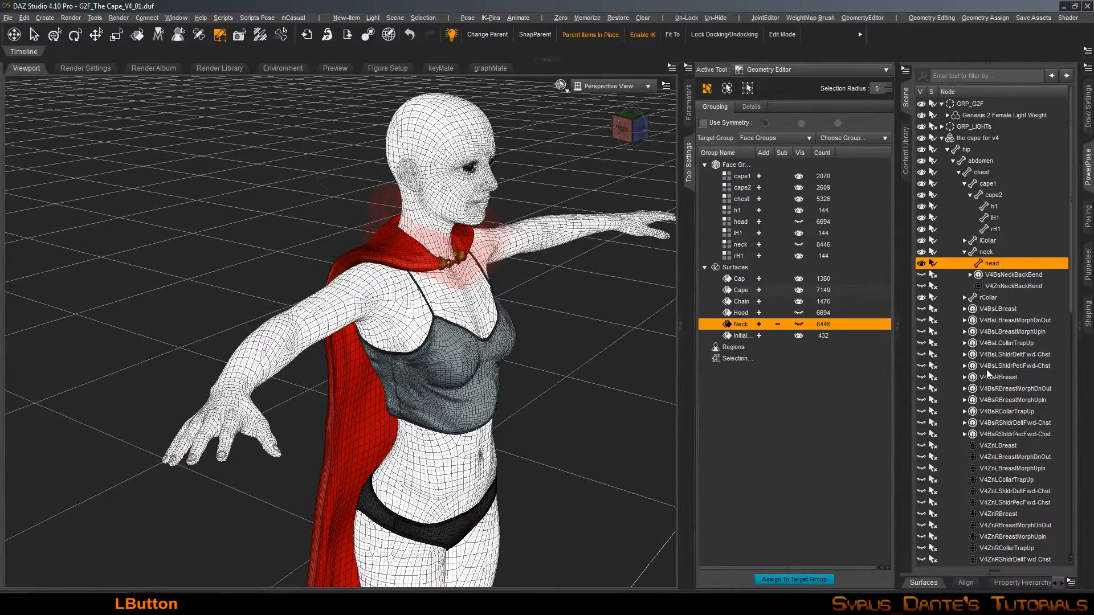
{"action": "left_click", "coordinate": [1037, 312]}
{"action": "key", "text": "Right"}
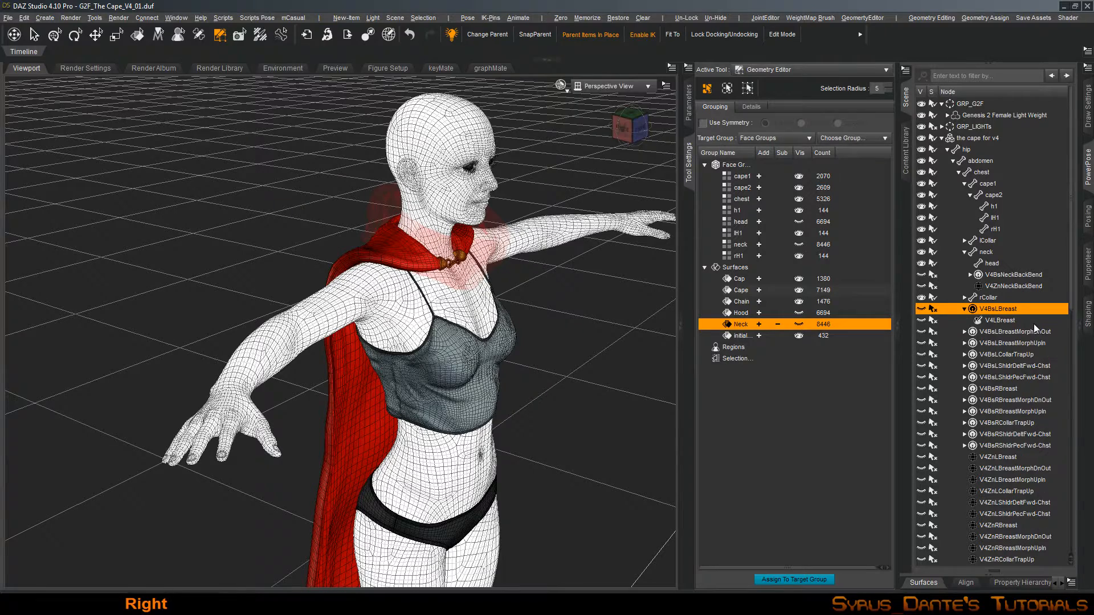
{"action": "key", "text": "Down"}
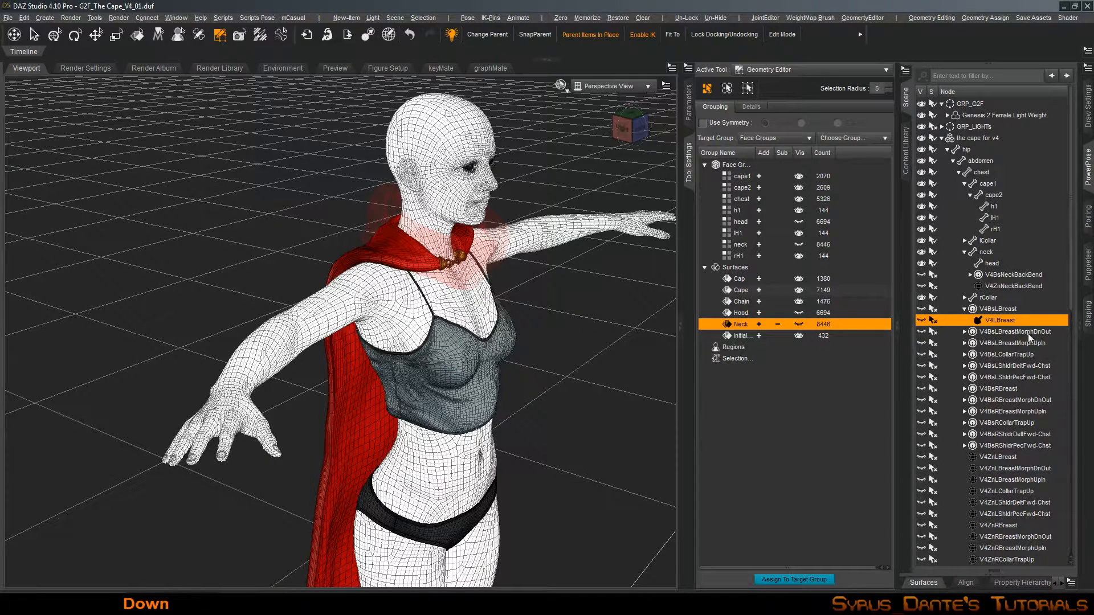
Delete the magnet nodes from V4BsLBreast through V4ZnRThighOutFwd, plus V4BsNeckBackBend under the neck
{"action": "left_click", "coordinate": [1000, 309]}
{"action": "scroll", "coordinate": [1023, 370], "scroll_direction": "down", "scroll_amount": 3}
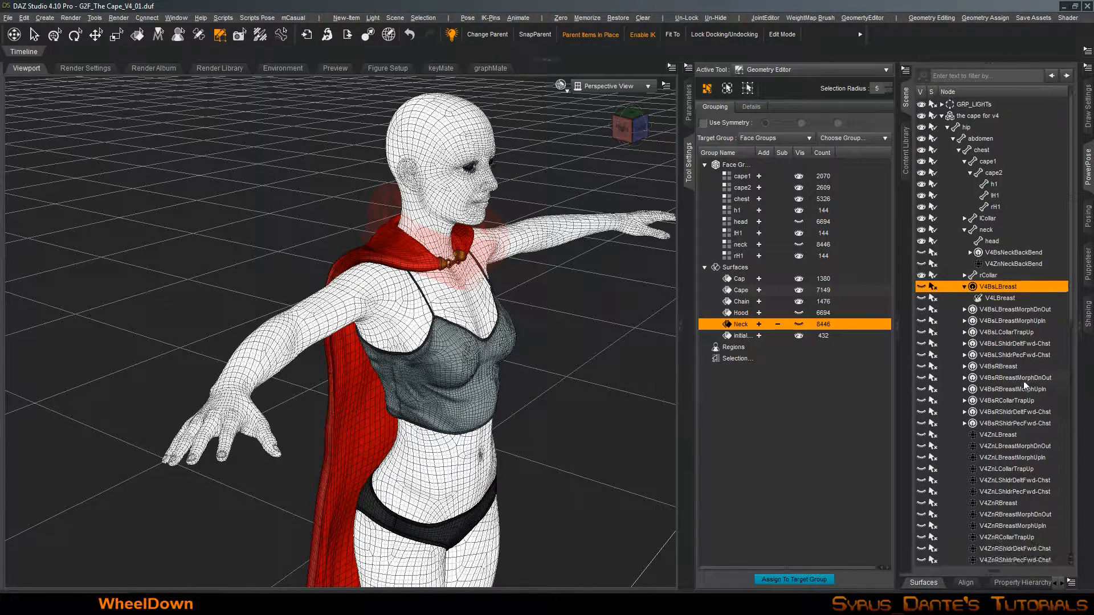
{"action": "scroll", "coordinate": [1002, 496], "scroll_direction": "down", "scroll_amount": 3}
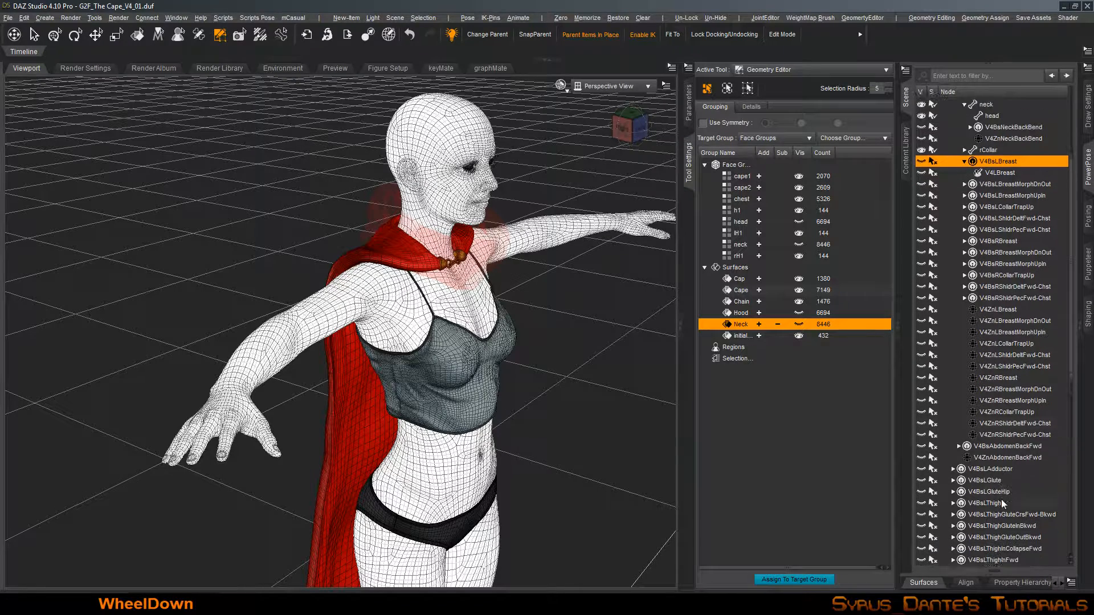
{"action": "scroll", "coordinate": [1002, 496], "scroll_direction": "down", "scroll_amount": 8}
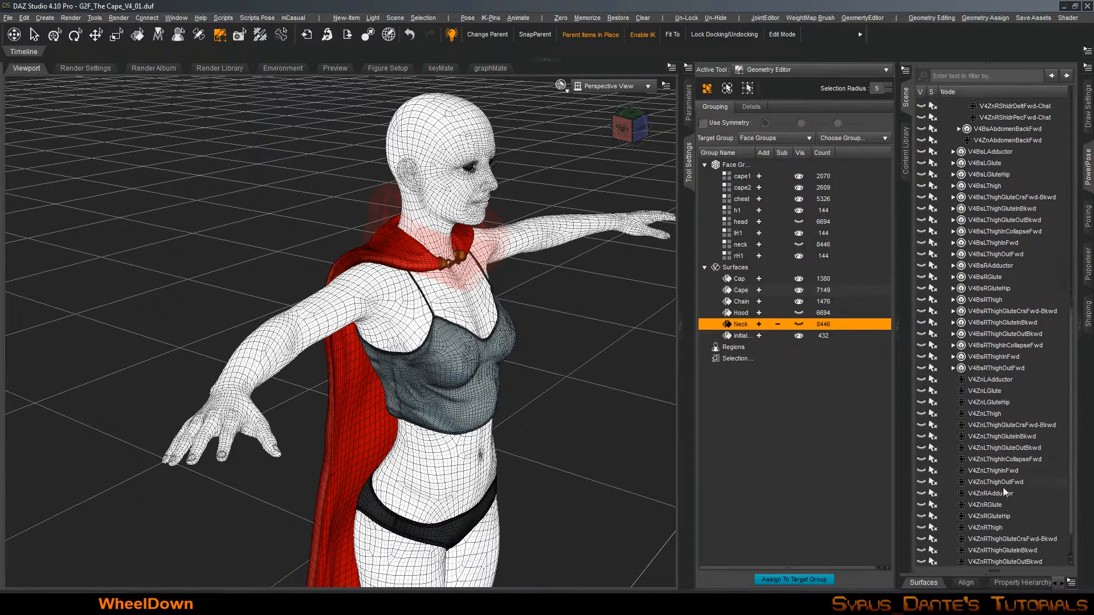
{"action": "left_click", "coordinate": [1007, 561], "text": "shift"}
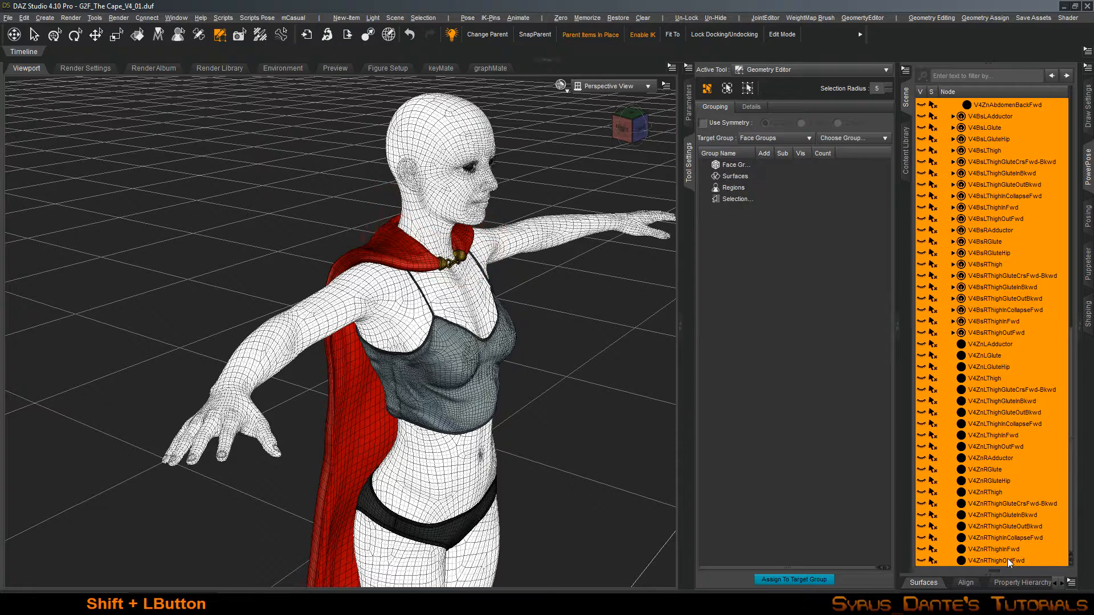
{"action": "key", "text": "Delete"}
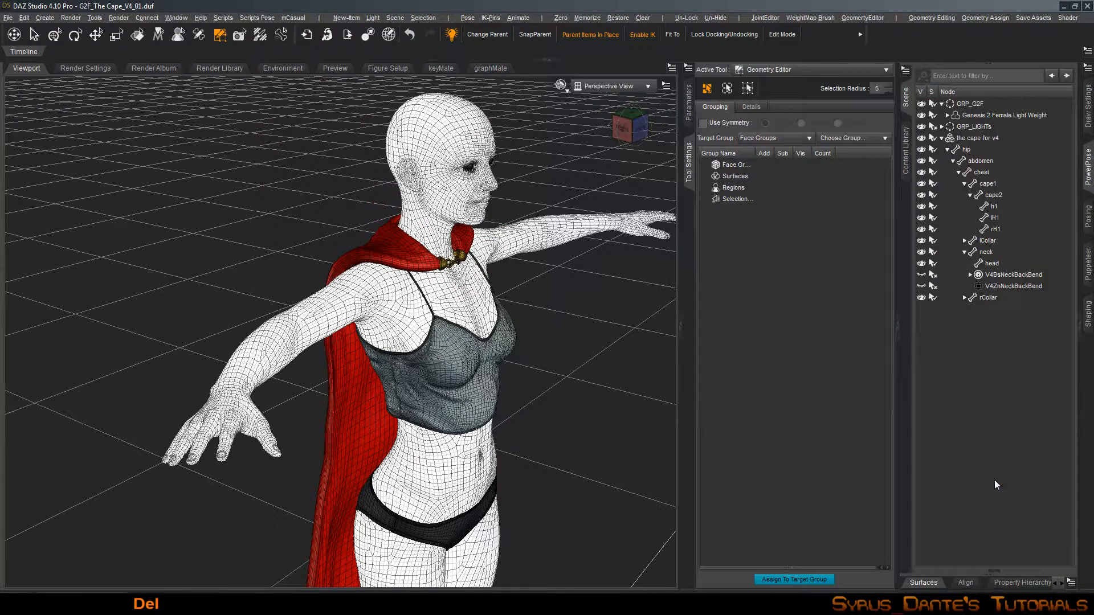
{"action": "left_click", "coordinate": [1018, 277]}
{"action": "key", "text": "Delete"}
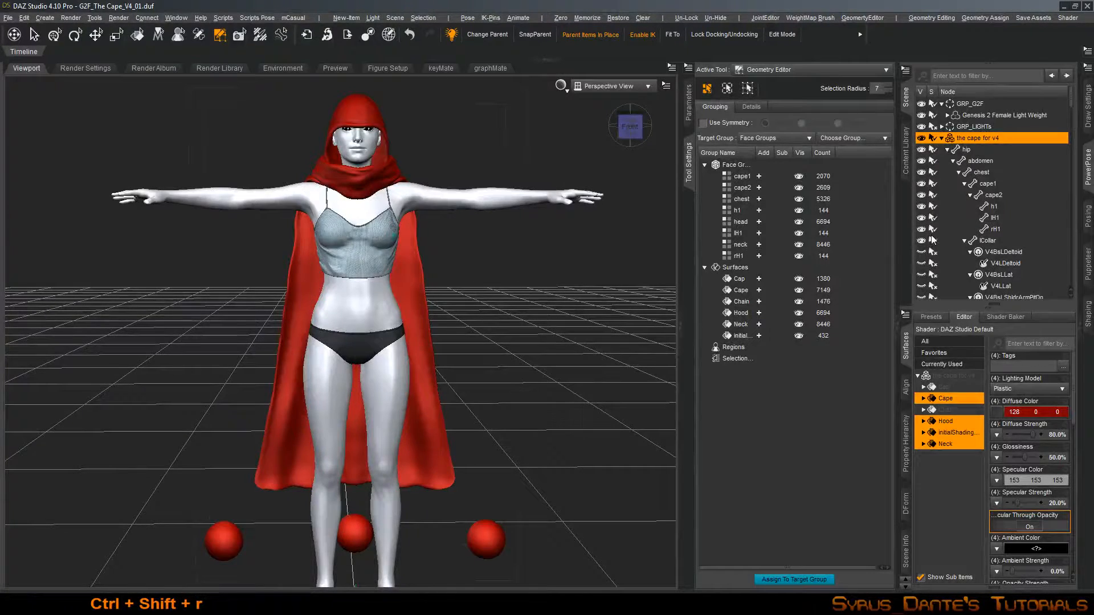
Enlarge the scene hierarchy and save the scene as G2F_The Cape_V4_01_001.duf
{"action": "left_click", "coordinate": [986, 139]}
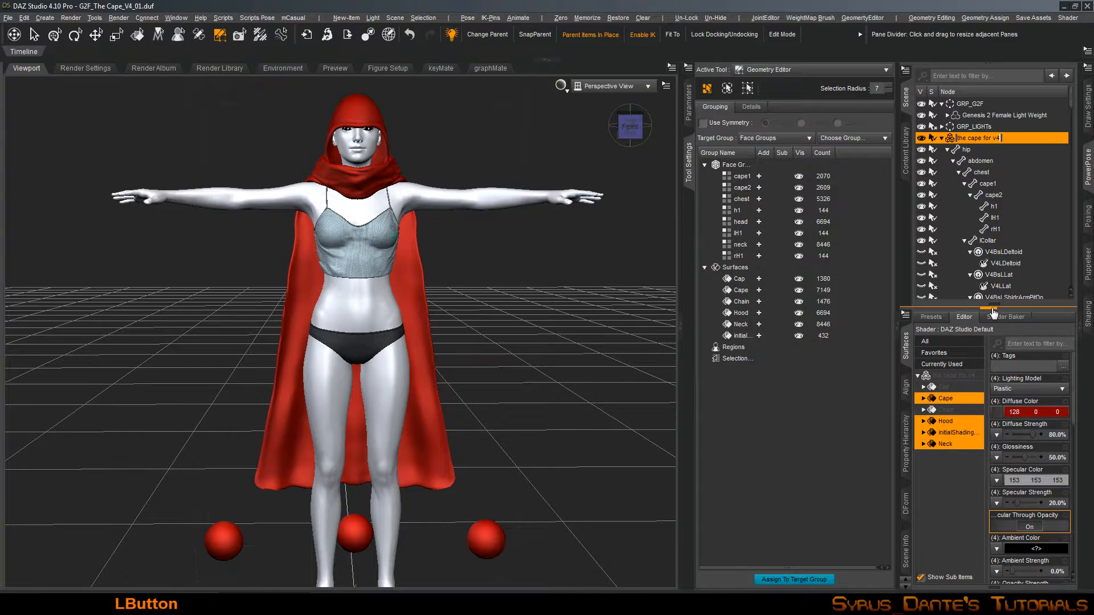
{"action": "left_click", "coordinate": [991, 307]}
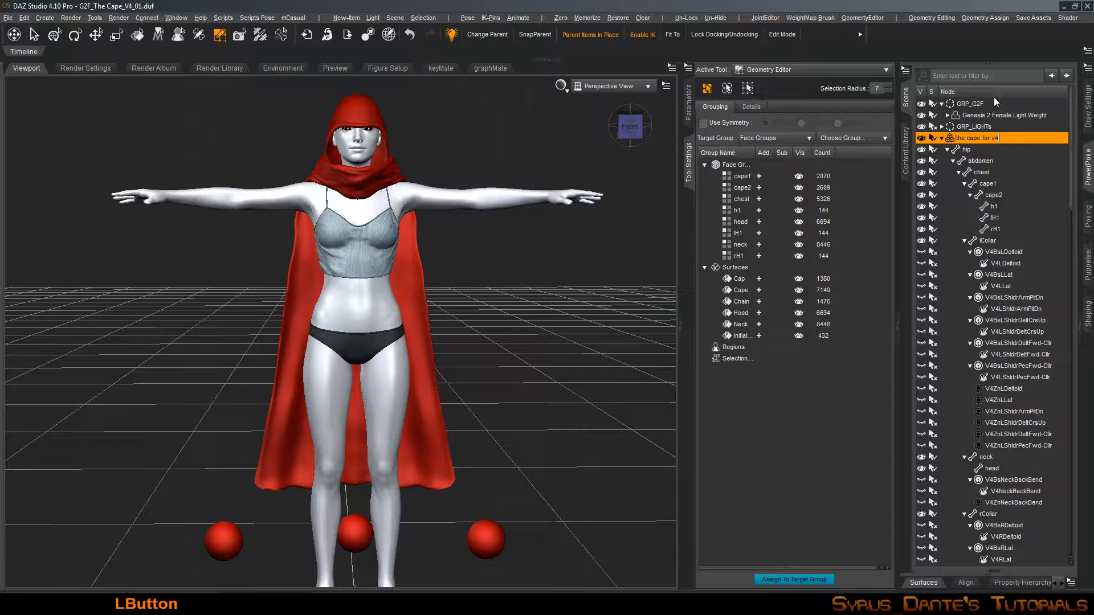
{"action": "left_click", "coordinate": [1033, 18]}
{"action": "left_click", "coordinate": [1034, 30]}
Delete the magnet nodes under the cape's lCollar, from V4BsLDeltoid through V4ZnLShldrPecFwd-Cllr
{"action": "left_click", "coordinate": [1004, 252]}
{"action": "scroll", "coordinate": [1007, 239], "scroll_direction": "down", "scroll_amount": 4}
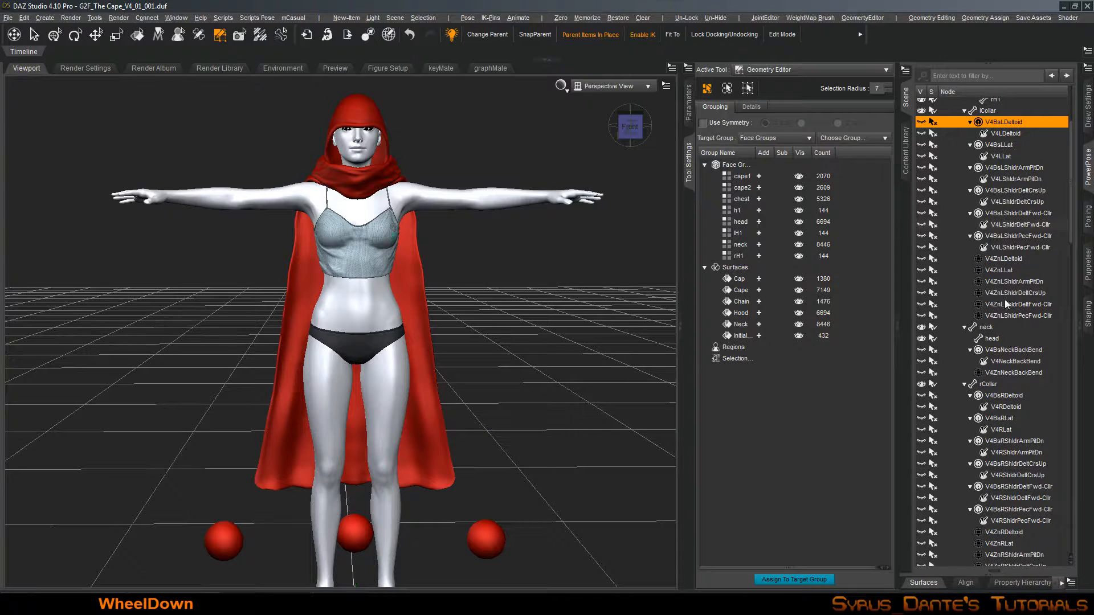
{"action": "scroll", "coordinate": [1000, 326], "scroll_direction": "down", "scroll_amount": 1}
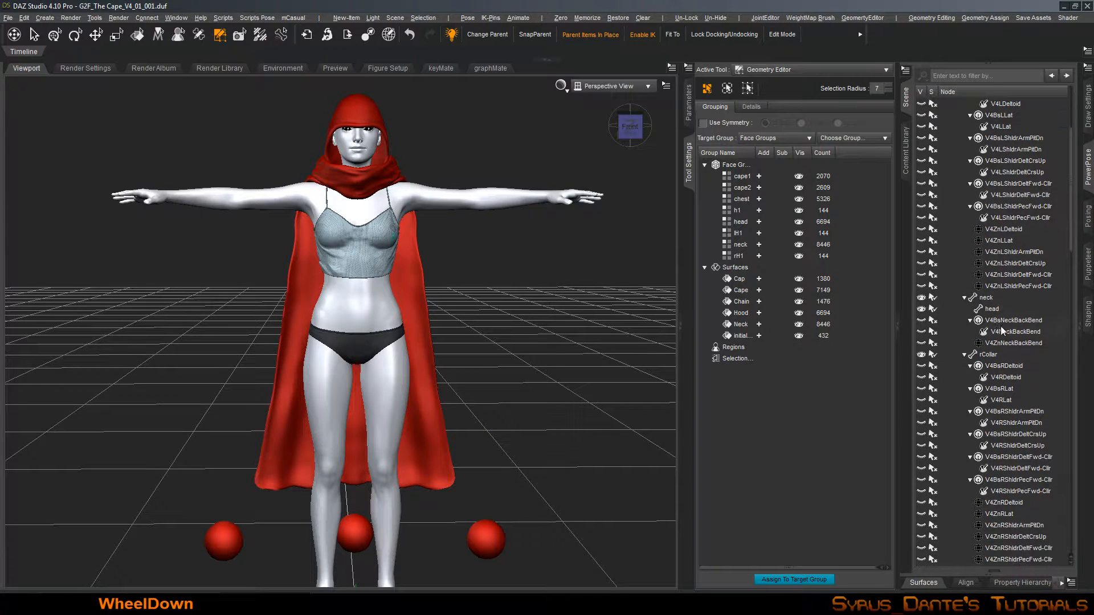
{"action": "left_click", "coordinate": [1012, 282], "text": "shift"}
{"action": "scroll", "coordinate": [1016, 272], "scroll_direction": "up", "scroll_amount": 2}
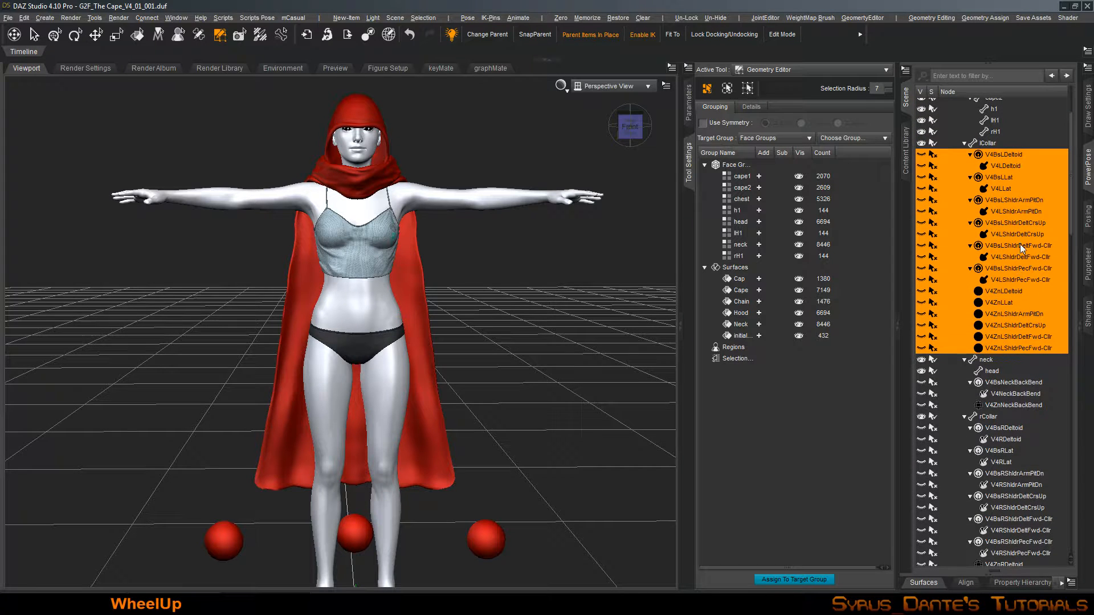
{"action": "key", "text": "Delete"}
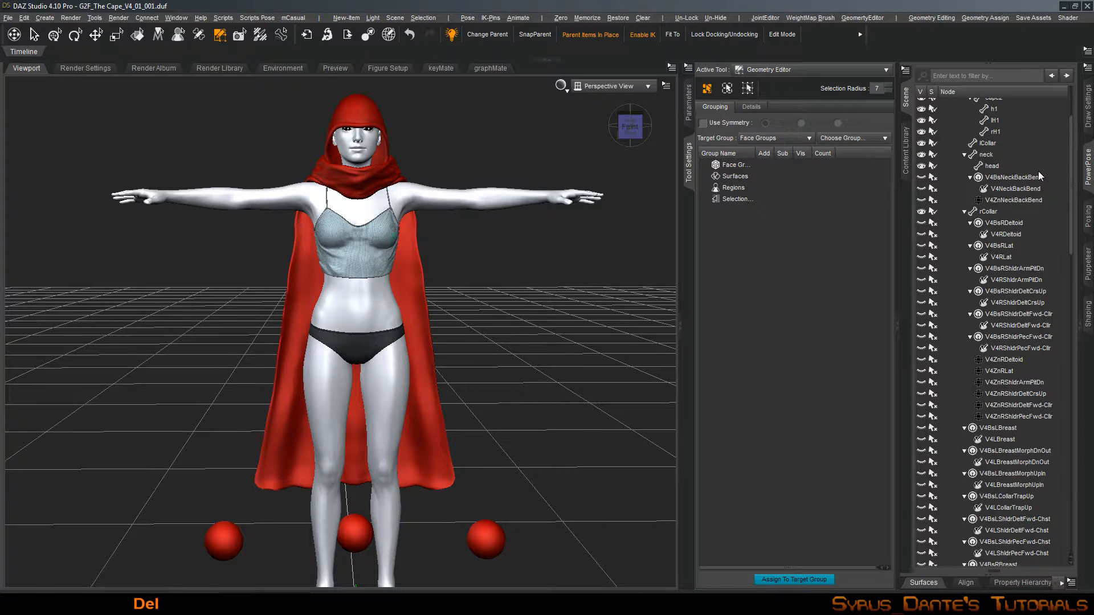
Delete the neck's magnet nodes, from V4BsNeckBackBend through V4ZnNeckBackBend
{"action": "left_click", "coordinate": [1029, 177]}
{"action": "left_click", "coordinate": [1025, 200], "text": "shift"}
{"action": "key", "text": "Delete"}
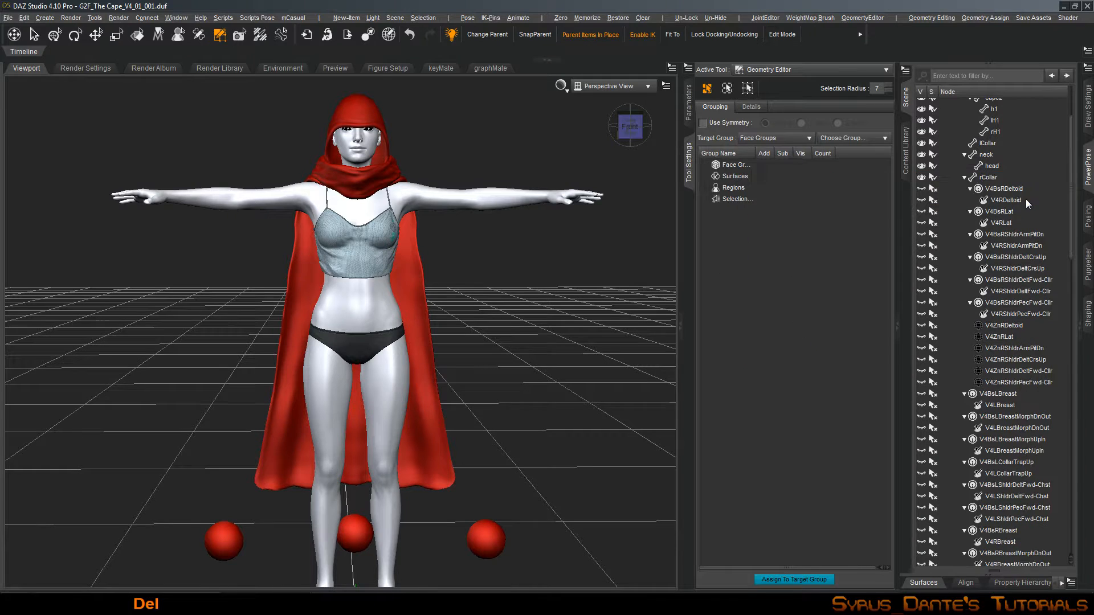
Switch to the Universal tool and delete the magnet nodes from V4BsRDeltoid through V4RBreast
{"action": "left_click", "coordinate": [769, 71]}
{"action": "left_click", "coordinate": [774, 111]}
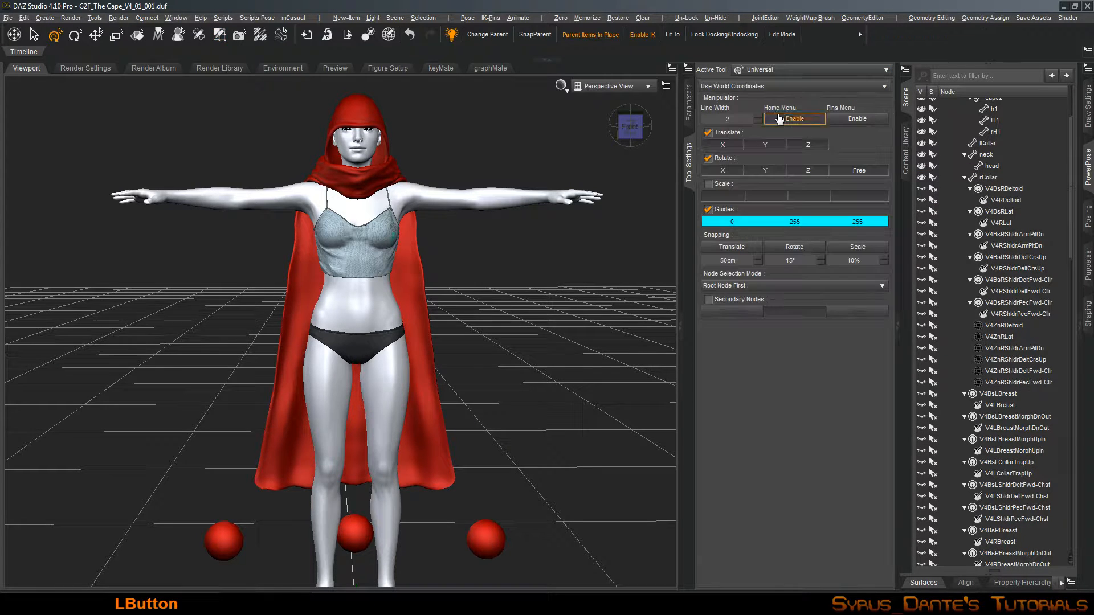
{"action": "left_click", "coordinate": [1030, 190]}
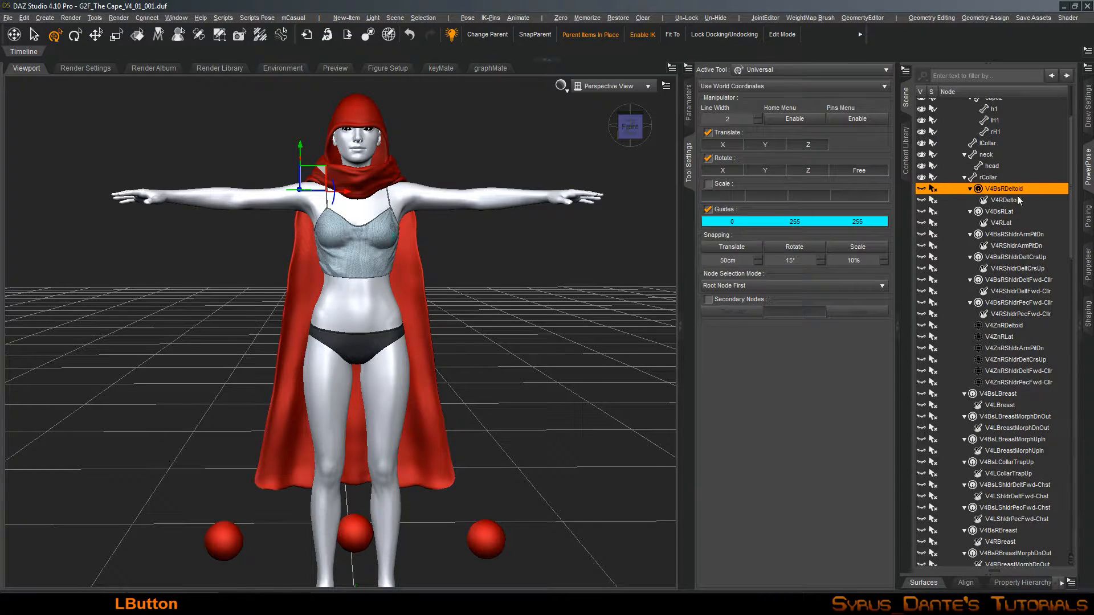
{"action": "left_click", "coordinate": [998, 382], "text": "shift"}
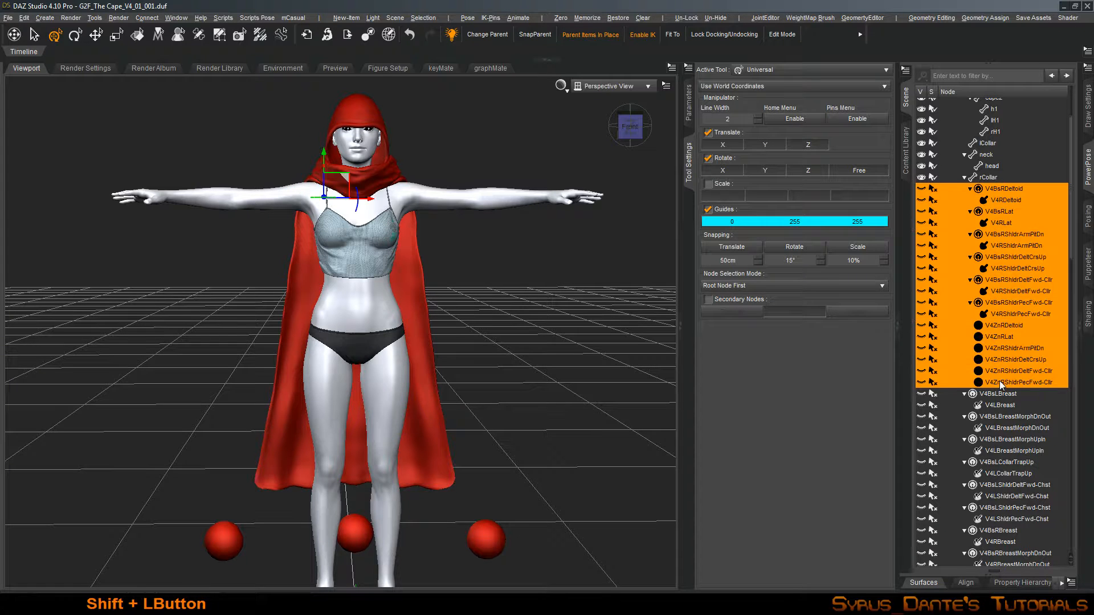
{"action": "left_click", "coordinate": [999, 543], "text": "shift"}
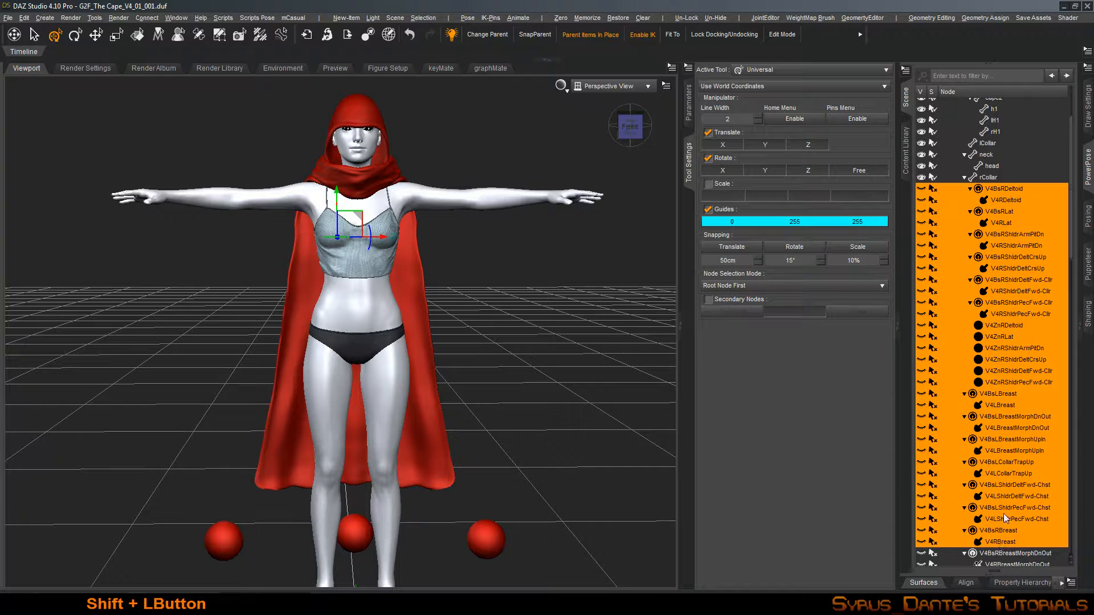
{"action": "key", "text": "Delete"}
Delete the cape's remaining magnet nodes, from V4BsRBreastMorphDnOut through V4ZnRThighOutFwd
{"action": "left_click", "coordinate": [1006, 189]}
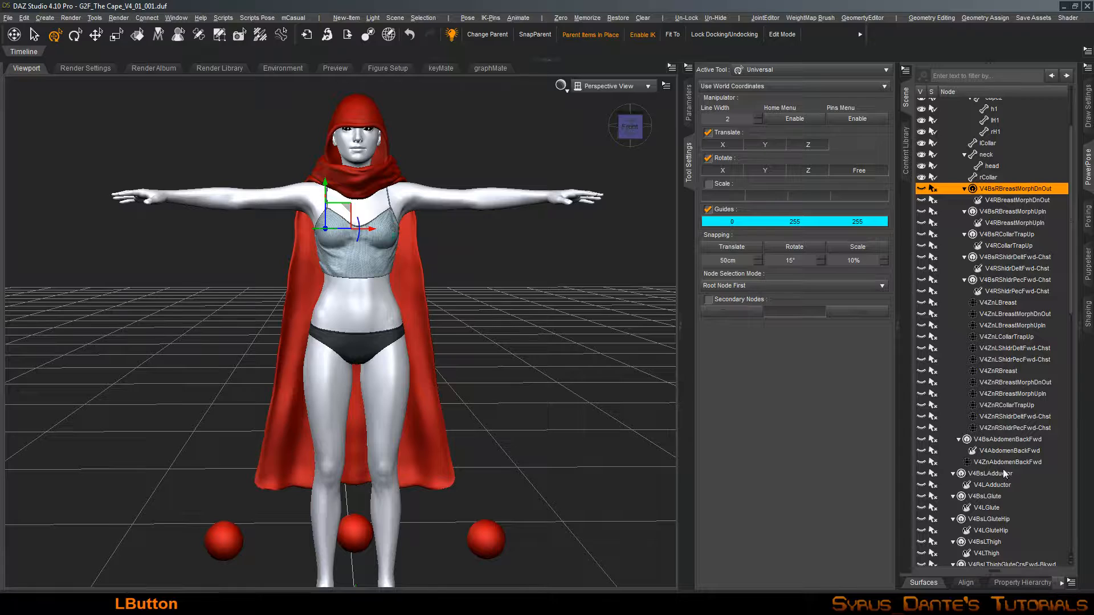
{"action": "scroll", "coordinate": [1002, 466], "scroll_direction": "down", "scroll_amount": 3}
{"action": "scroll", "coordinate": [1002, 466], "scroll_direction": "down", "scroll_amount": 10}
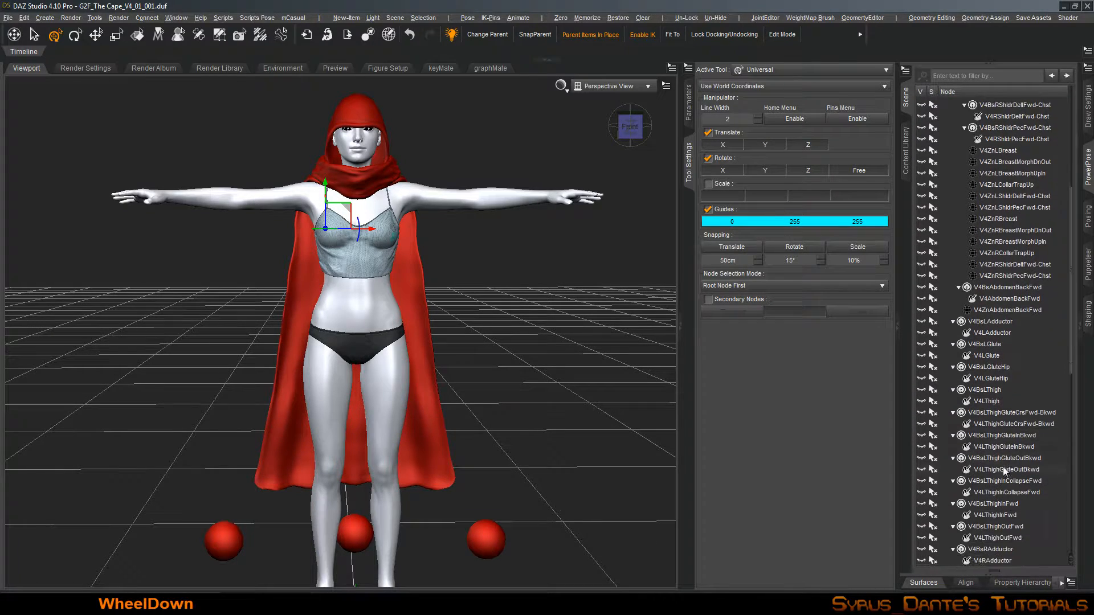
{"action": "scroll", "coordinate": [1002, 466], "scroll_direction": "down", "scroll_amount": 5}
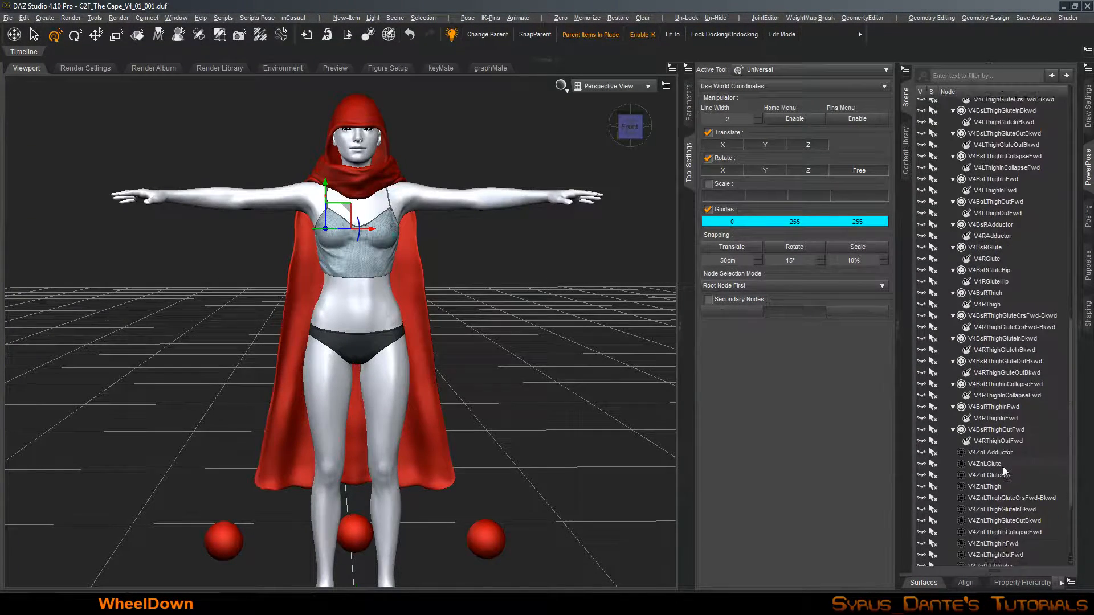
{"action": "left_click", "coordinate": [987, 562], "text": "shift"}
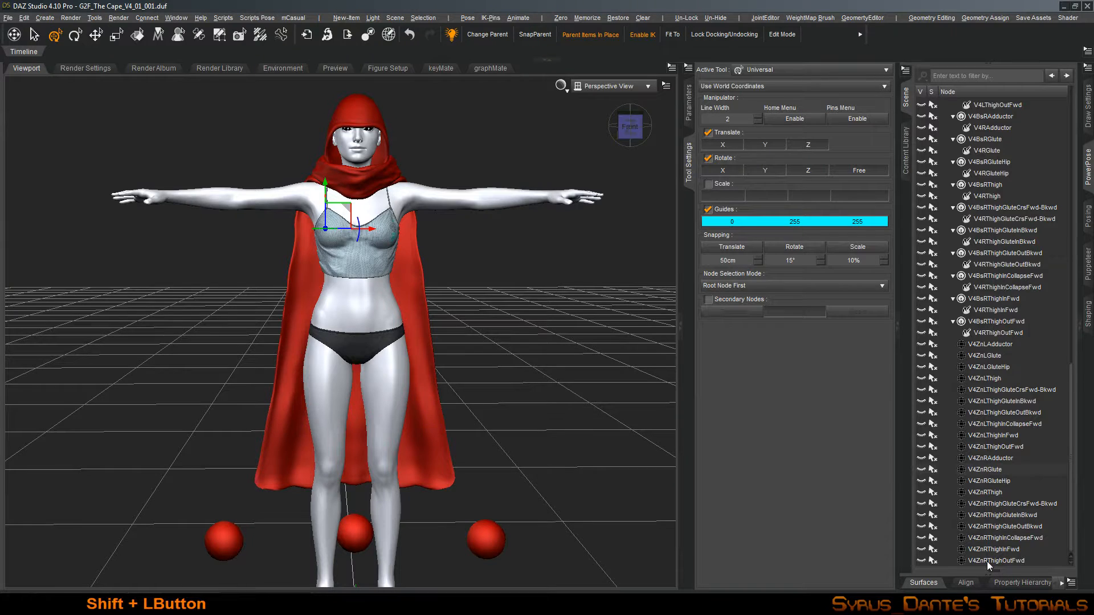
{"action": "key", "text": "Delete"}
Select the cape's root node, the cape for v4, and save the scene under its existing file name
{"action": "scroll", "coordinate": [979, 272], "scroll_direction": "up", "scroll_amount": 2}
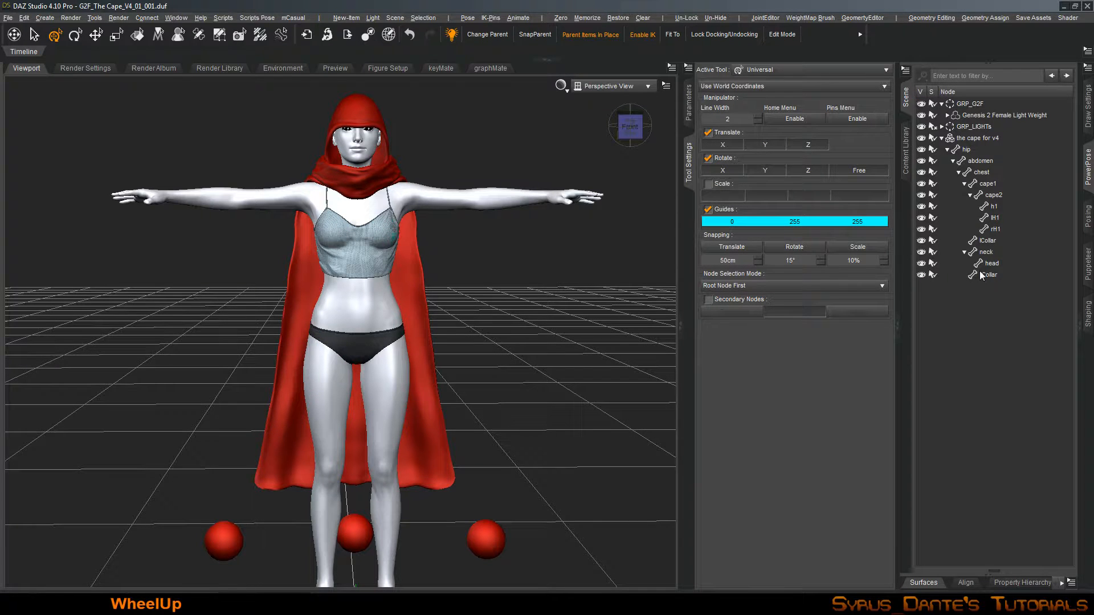
{"action": "left_click", "coordinate": [986, 138]}
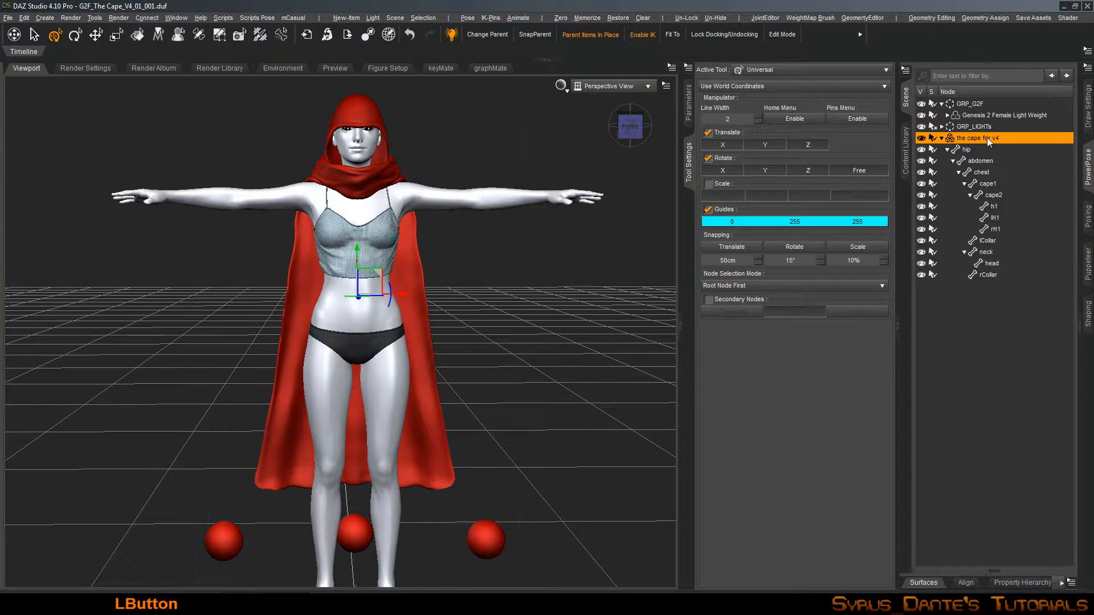
{"action": "key", "text": "ctrl+s"}
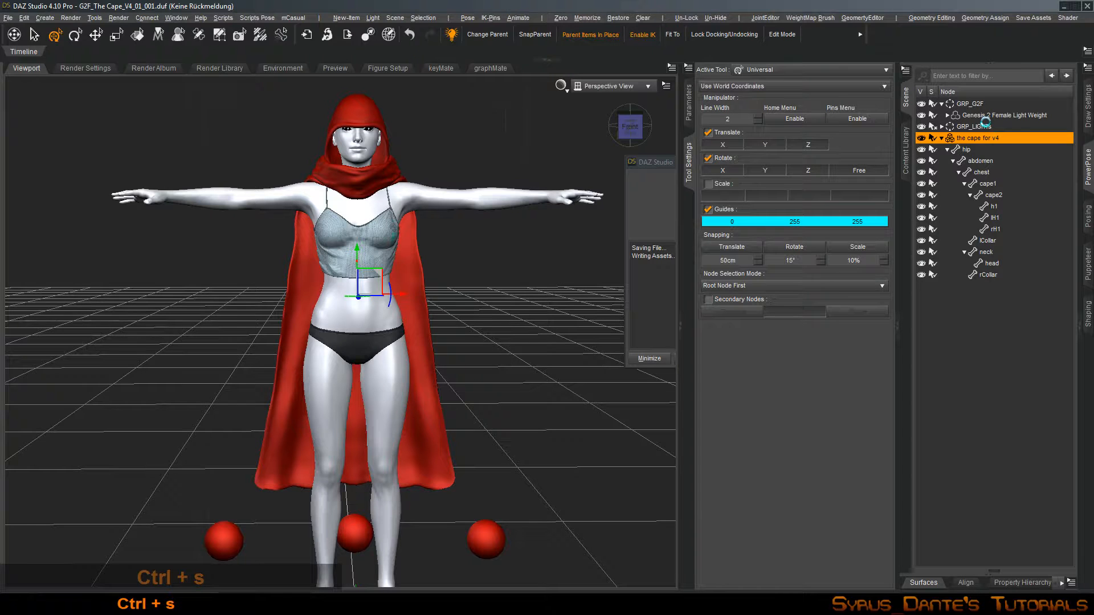
{"action": "key", "text": "ctrl+shift+r"}
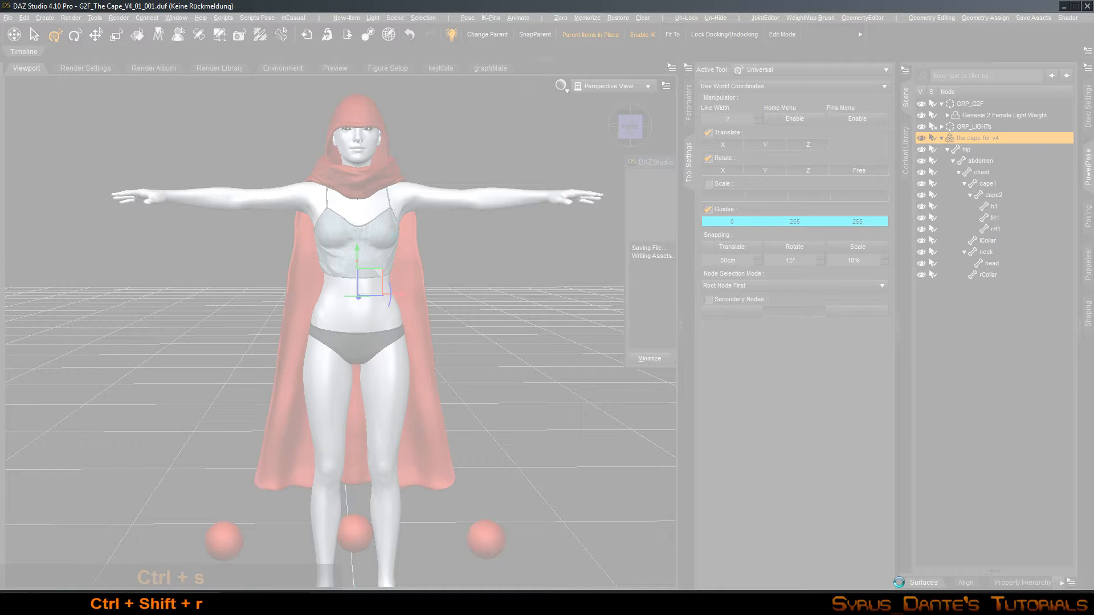
{"action": "double_click", "coordinate": [911, 604]}
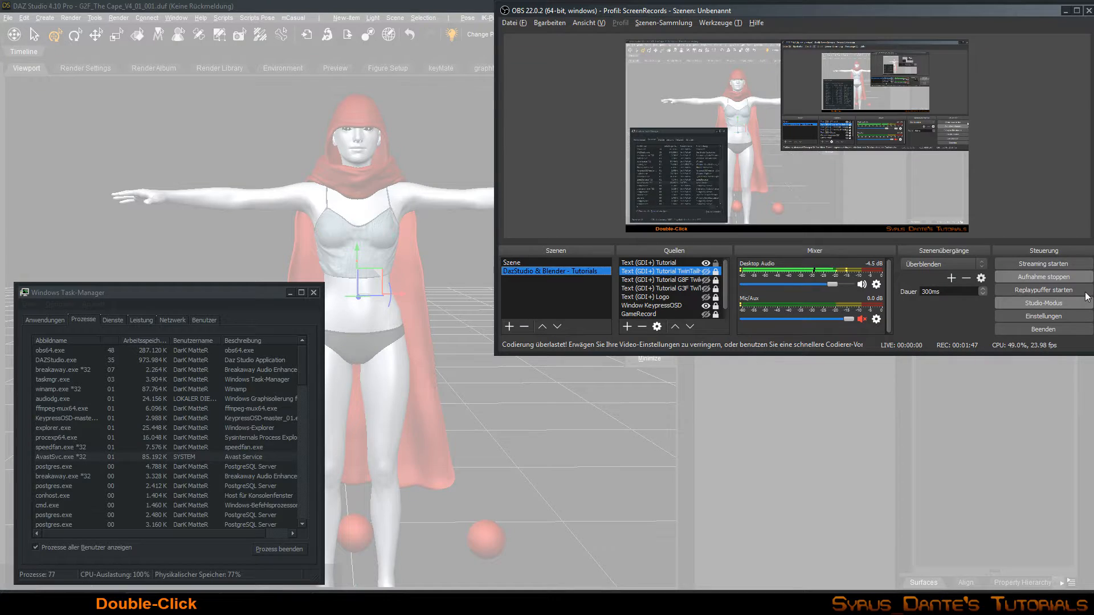
{"action": "left_click", "coordinate": [1053, 278]}
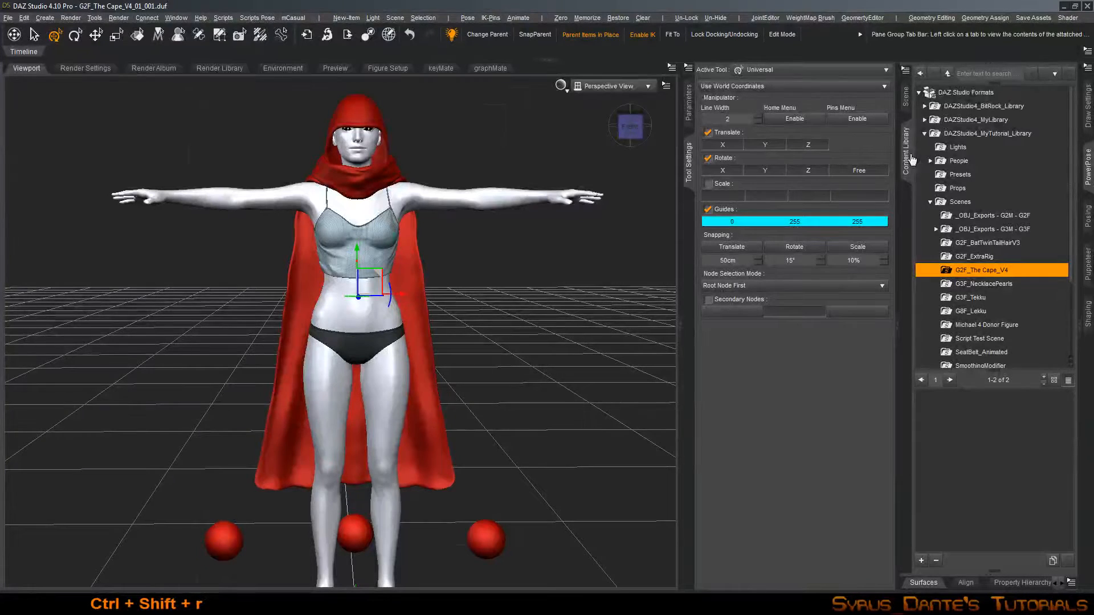
Save a Material(s) Preset of the cape as The Cape_V4_01_a in the G2F_The Cape_V4 folder
{"action": "left_click", "coordinate": [921, 560]}
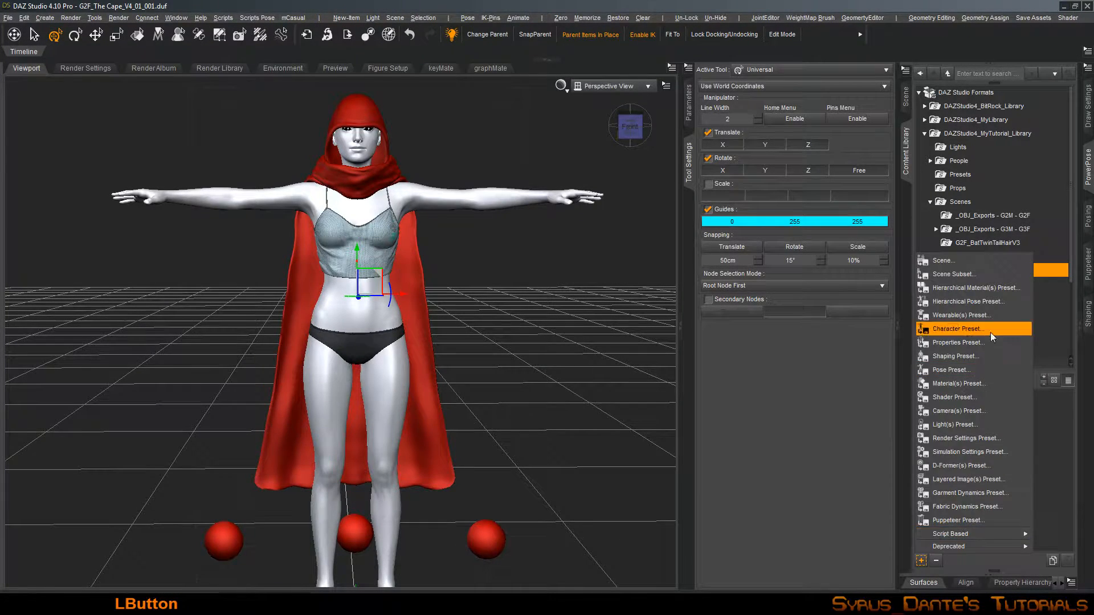
{"action": "left_click", "coordinate": [979, 385]}
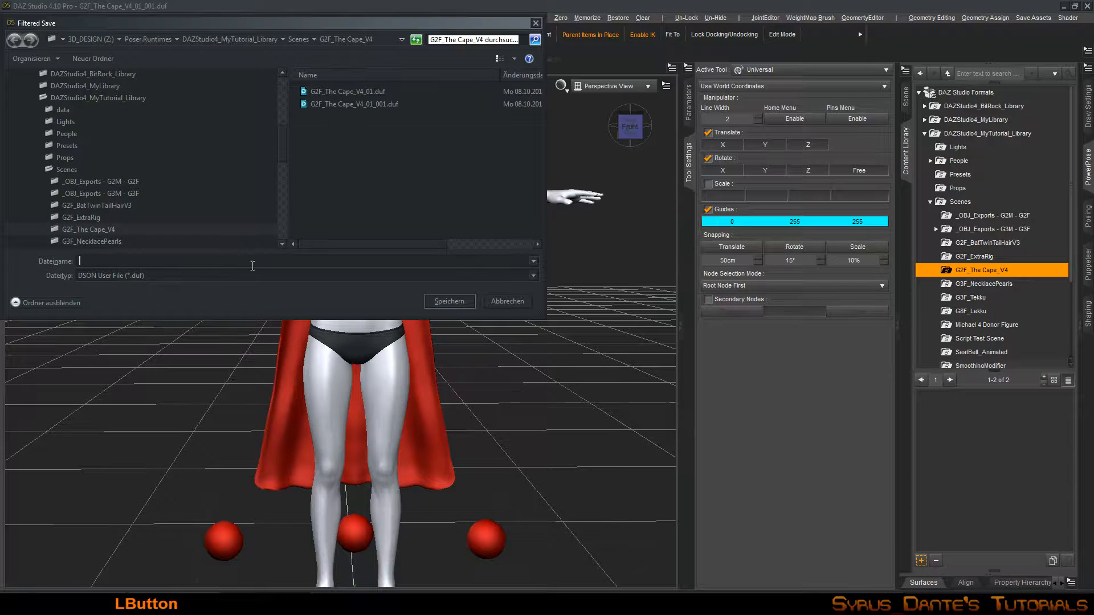
{"action": "left_click", "coordinate": [330, 102]}
{"action": "left_click", "coordinate": [89, 262]}
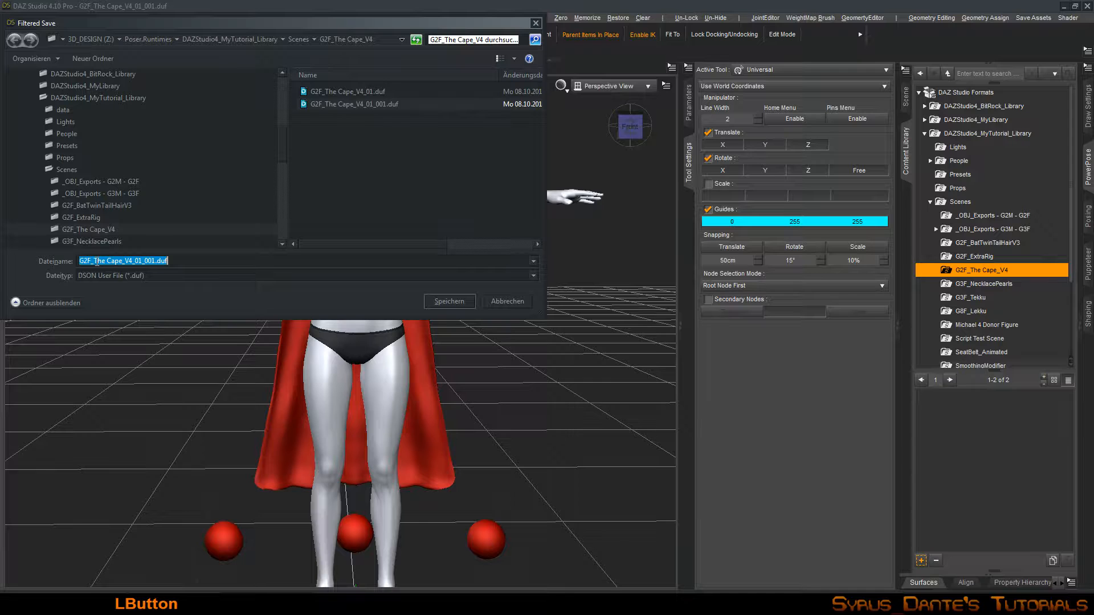
{"action": "left_click_drag", "start_coordinate": [94, 263], "coordinate": [138, 262]}
{"action": "key", "text": "BackSpace"}
{"action": "key", "text": "Delete"}
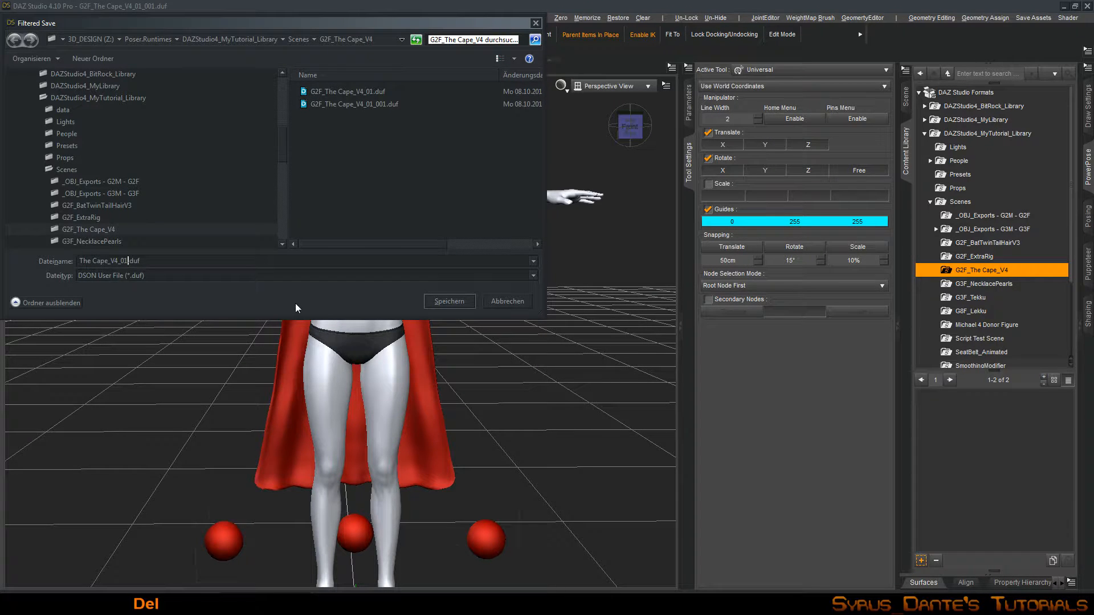
{"action": "type", "text": "_a"}
{"action": "key", "text": "Return"}
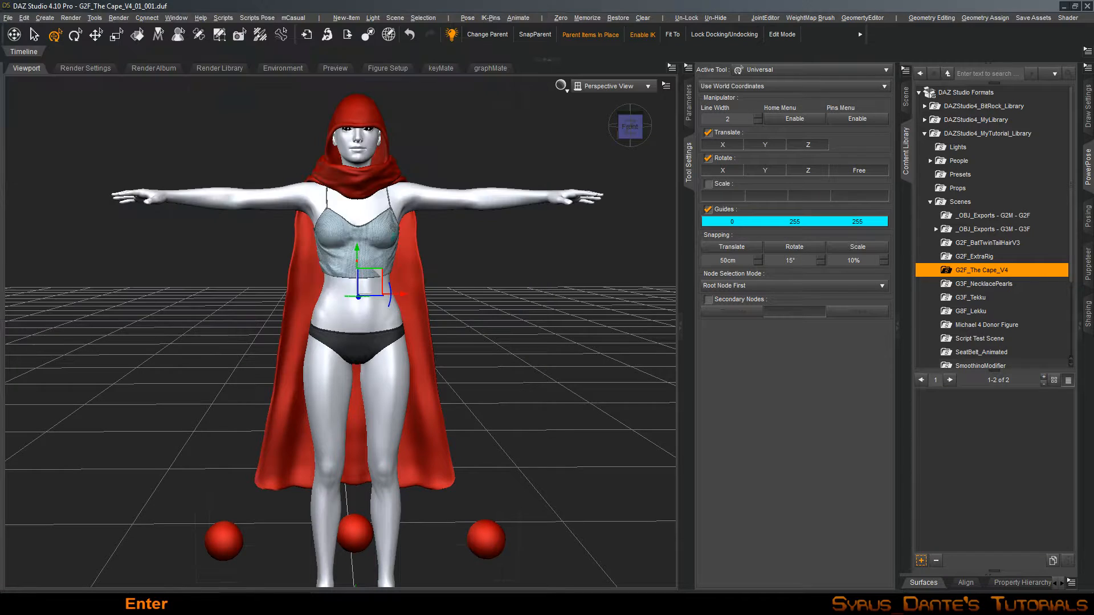
{"action": "key", "text": "Return"}
With the Geometry Editor, select all polygons of the cape's initialShadingGr... surface, which forms the three spheres
{"action": "left_click", "coordinate": [907, 100]}
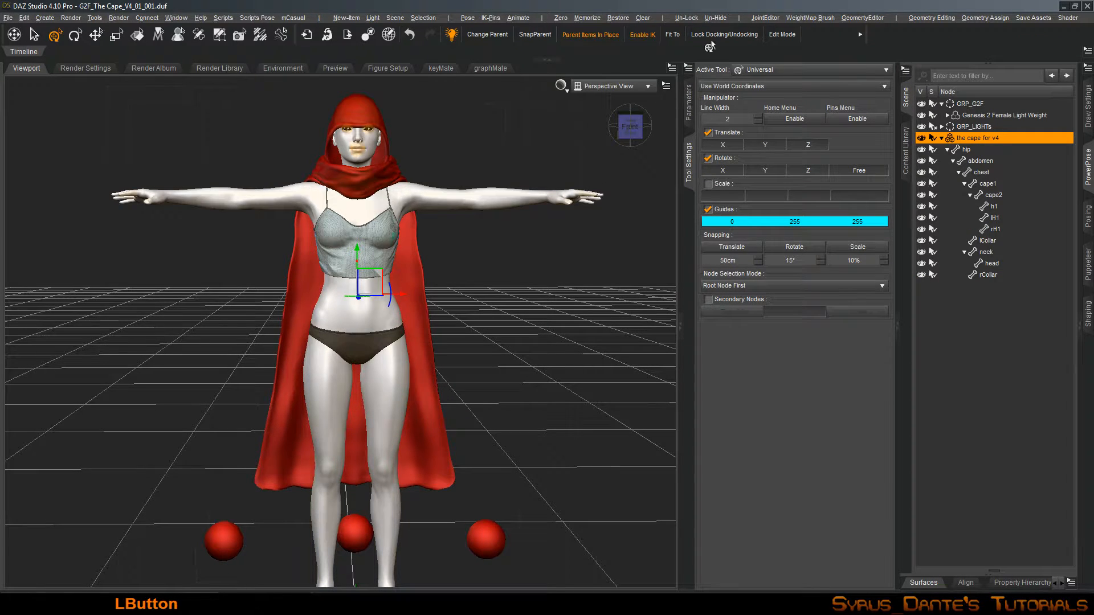
{"action": "left_click", "coordinate": [856, 18]}
{"action": "left_click", "coordinate": [859, 31]}
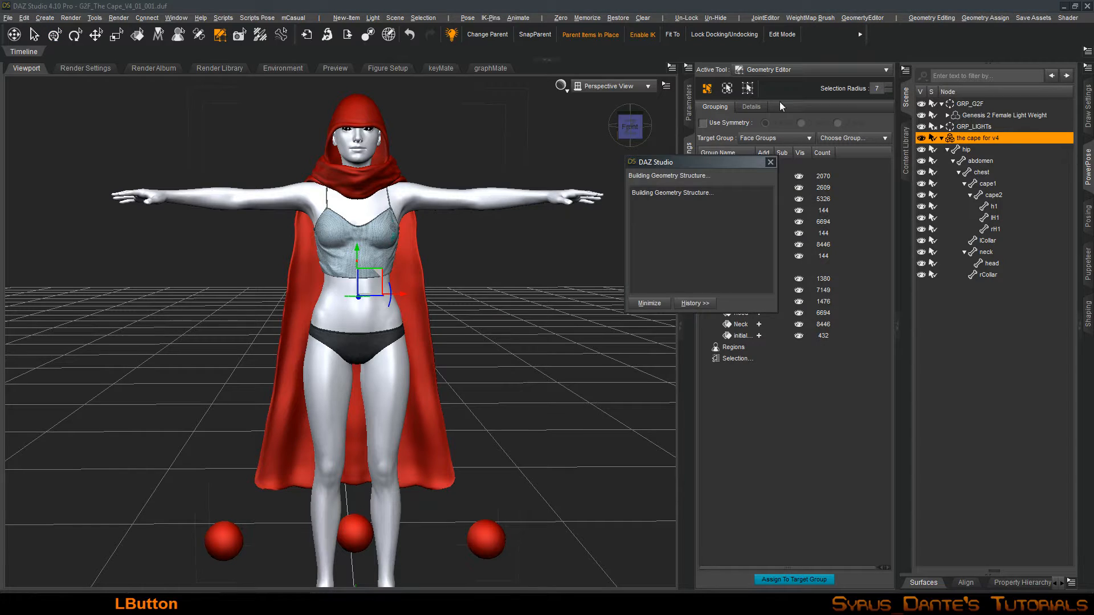
{"action": "left_click_drag", "start_coordinate": [755, 154], "coordinate": [787, 164]}
{"action": "left_click", "coordinate": [762, 335]}
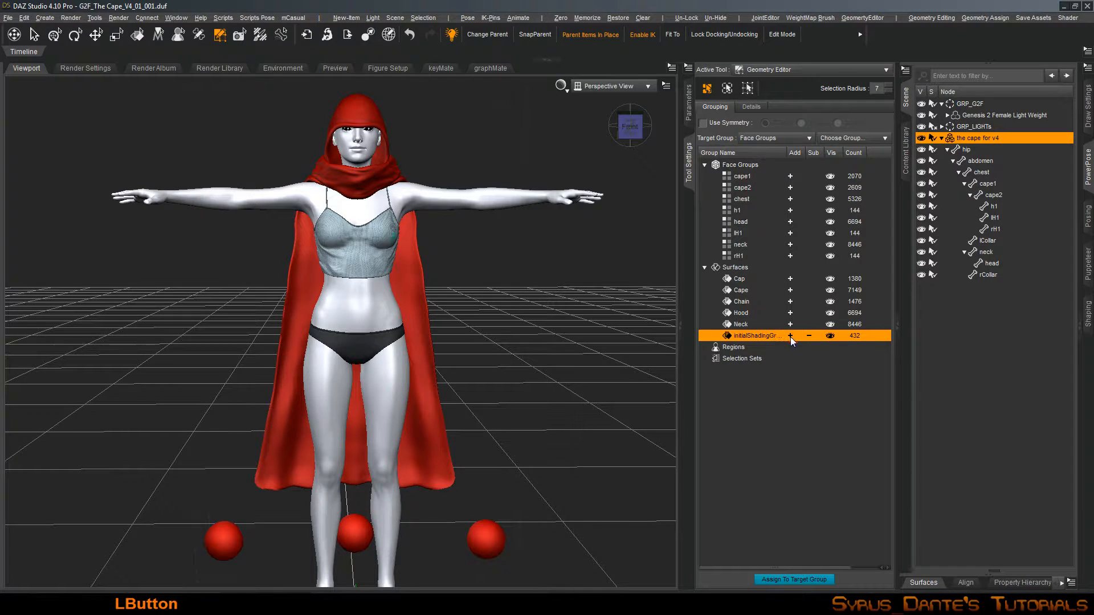
{"action": "left_click", "coordinate": [790, 335]}
{"action": "key", "text": "ctrl+f"}
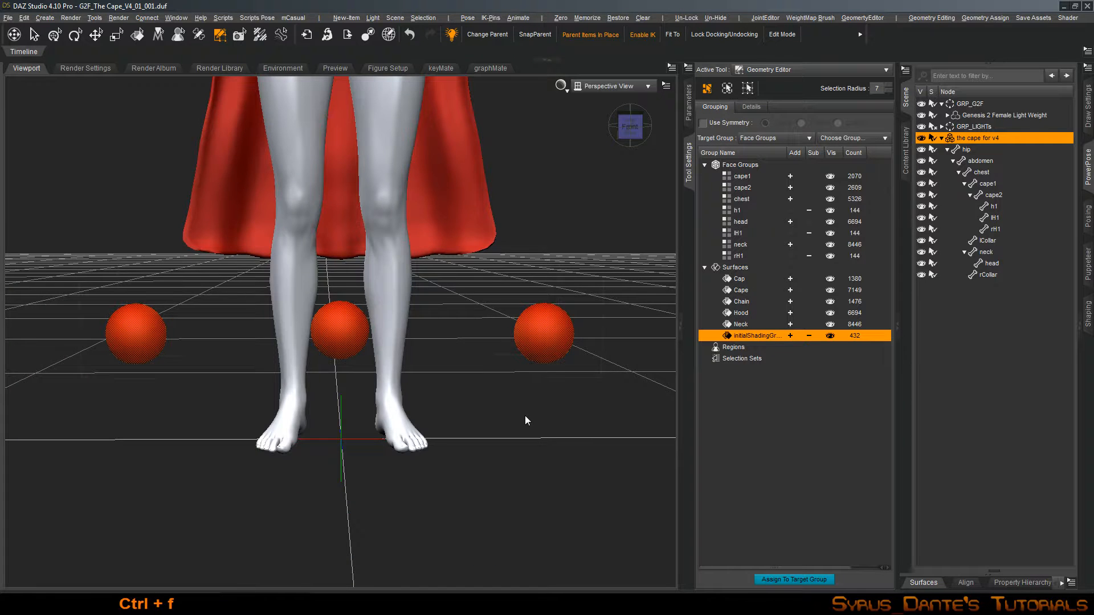
{"action": "mouse_move", "coordinate": [525, 419]}
{"action": "left_mouse_down", "text": "alt"}
{"action": "mouse_move", "coordinate": [547, 393]}
{"action": "mouse_move", "coordinate": [525, 417]}
{"action": "left_mouse_up", "text": "alt"}
Hide the selected sphere polygons and permanently delete the hidden polygons from the cape's base geometry
{"action": "right_click", "coordinate": [514, 297]}
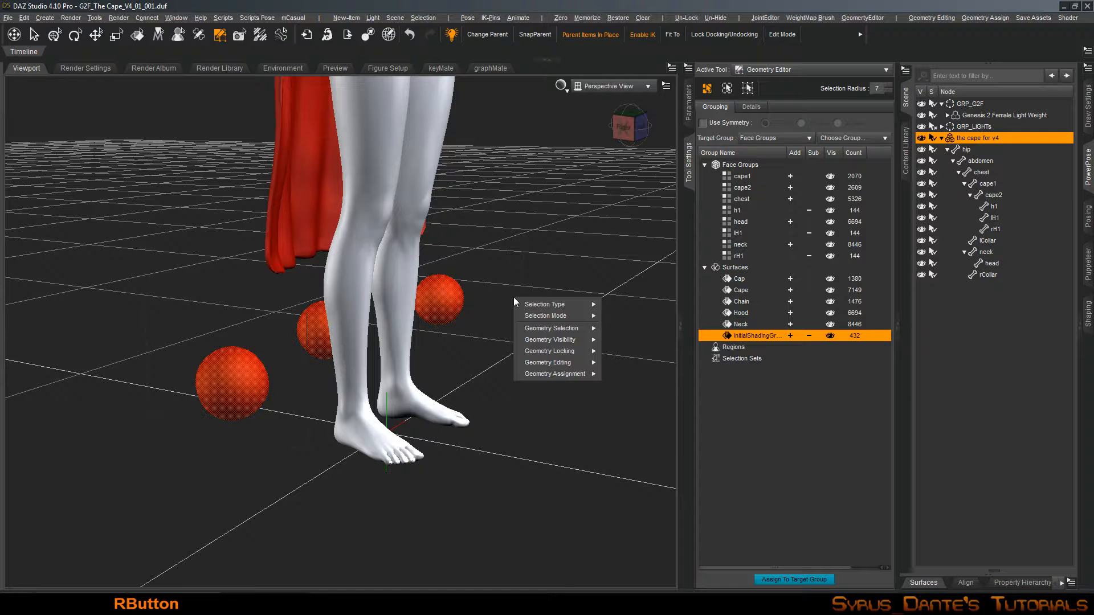
{"action": "mouse_move", "coordinate": [531, 329]}
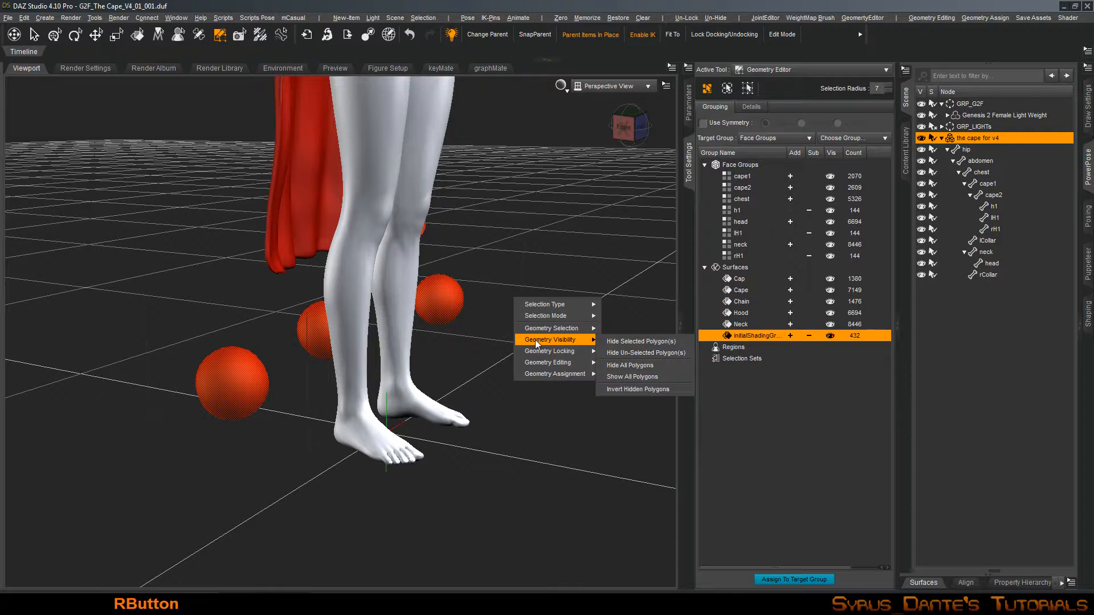
{"action": "left_click", "coordinate": [611, 342]}
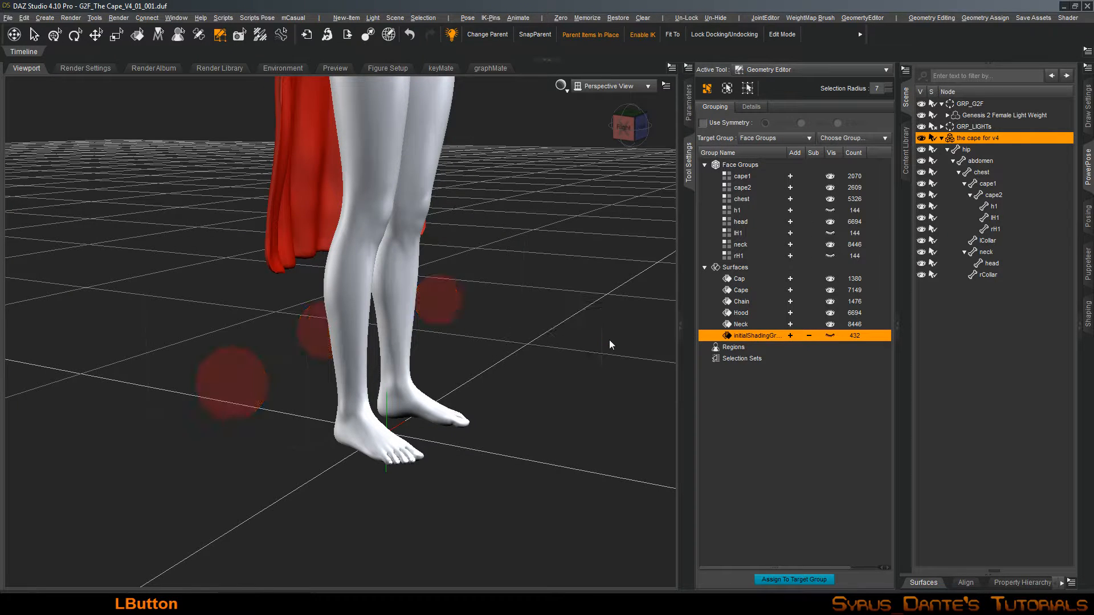
{"action": "right_click", "coordinate": [476, 295]}
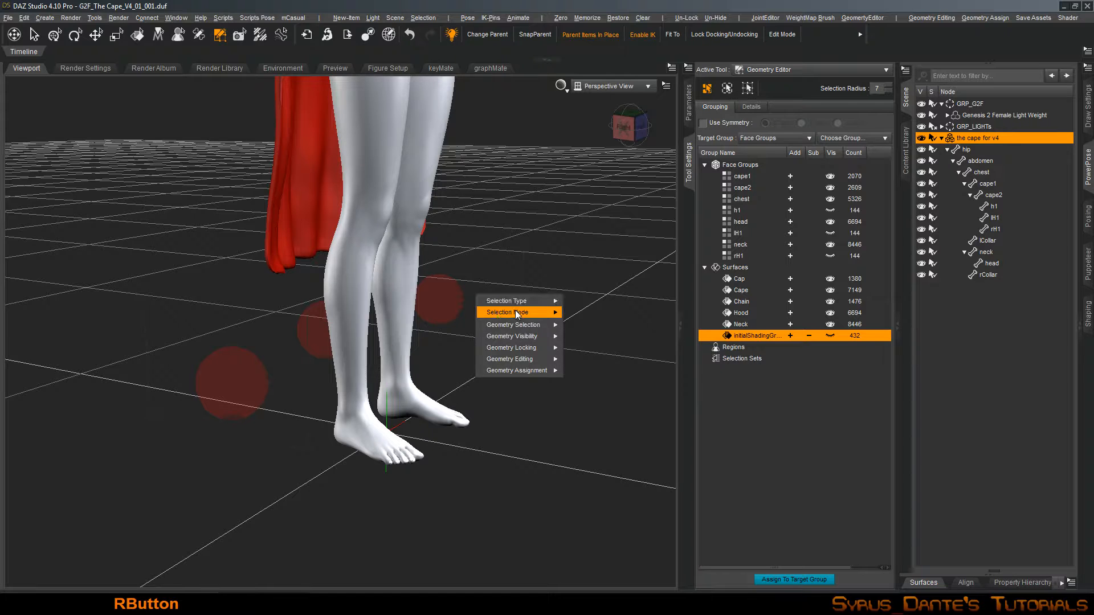
{"action": "mouse_move", "coordinate": [517, 360]}
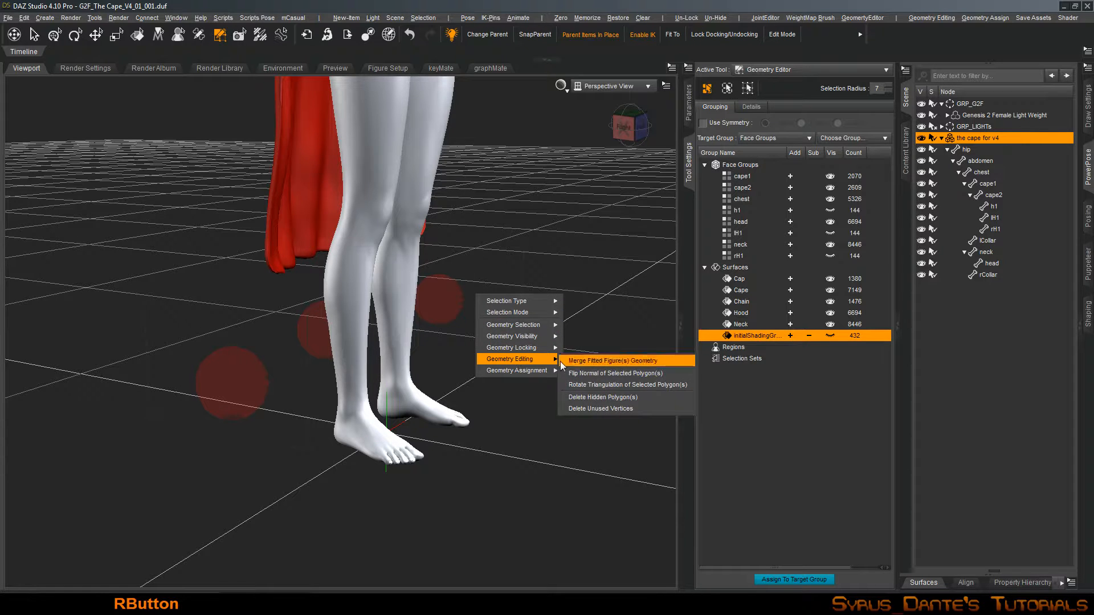
{"action": "left_click", "coordinate": [624, 399]}
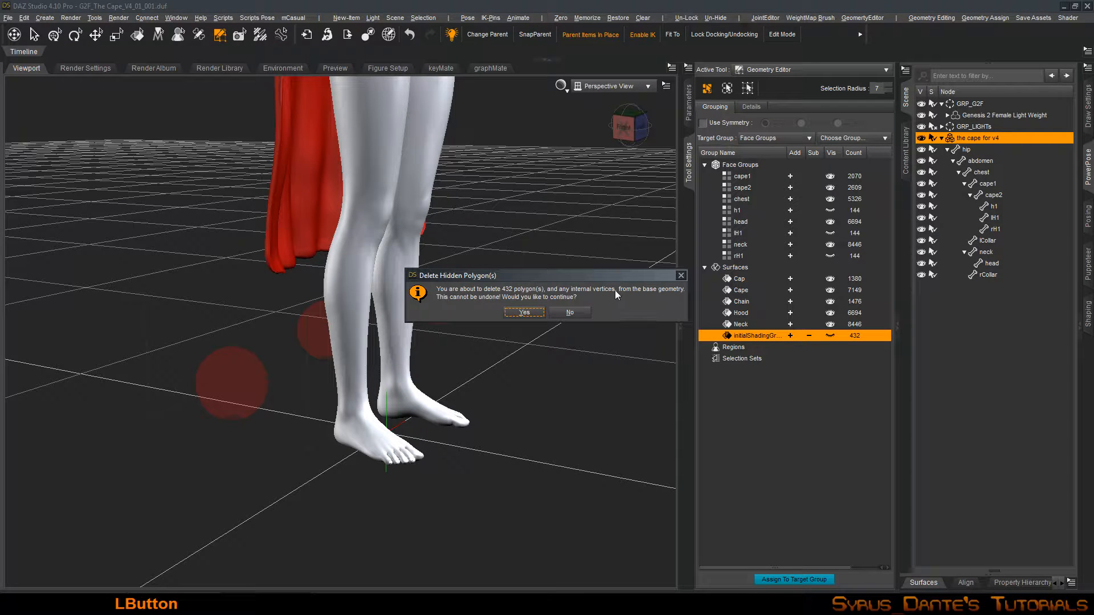
{"action": "left_click", "coordinate": [527, 312]}
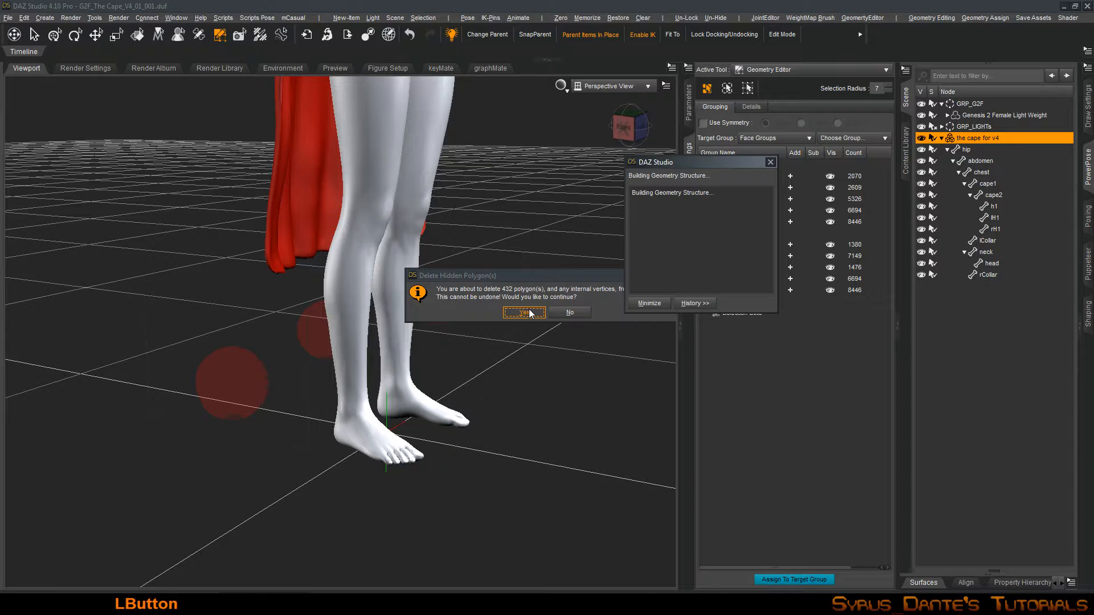
Select the cape's lH1 bone and try to use the Node Weight Map Brush on it
{"action": "right_click_drag", "start_coordinate": [529, 309], "coordinate": [507, 393], "text": "alt"}
{"action": "left_click", "coordinate": [1020, 215]}
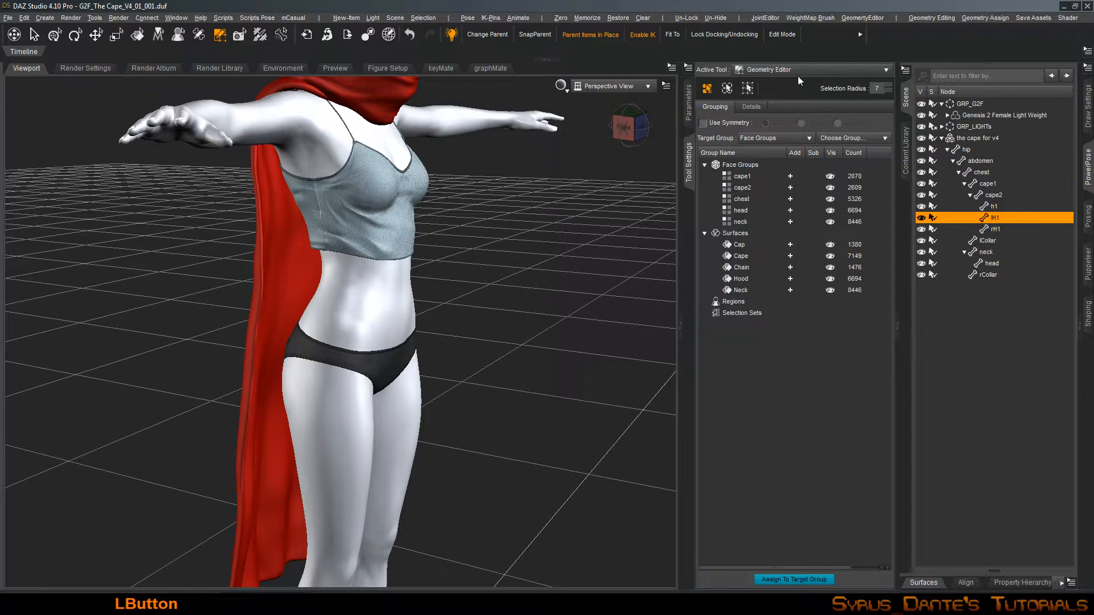
{"action": "double_click", "coordinate": [797, 59]}
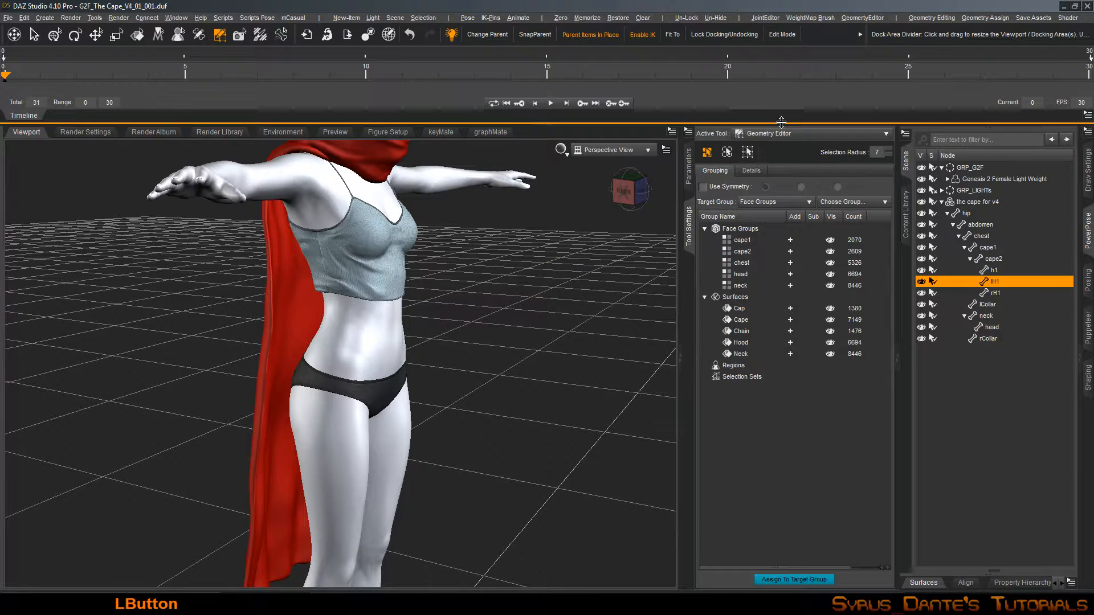
{"action": "double_click", "coordinate": [2, 123]}
{"action": "left_click", "coordinate": [815, 70]}
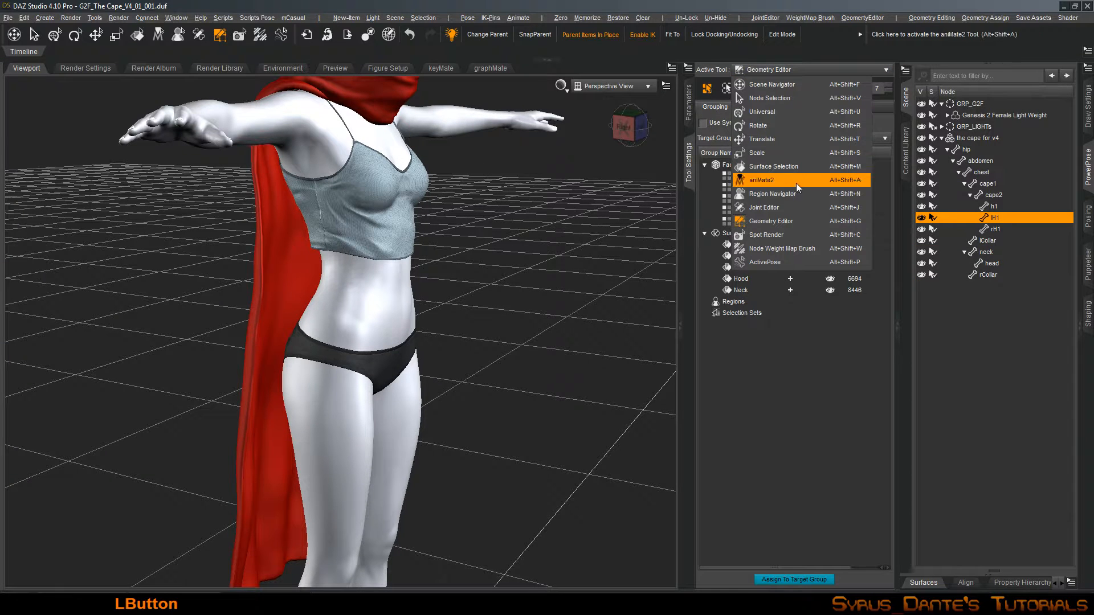
{"action": "left_click", "coordinate": [790, 251]}
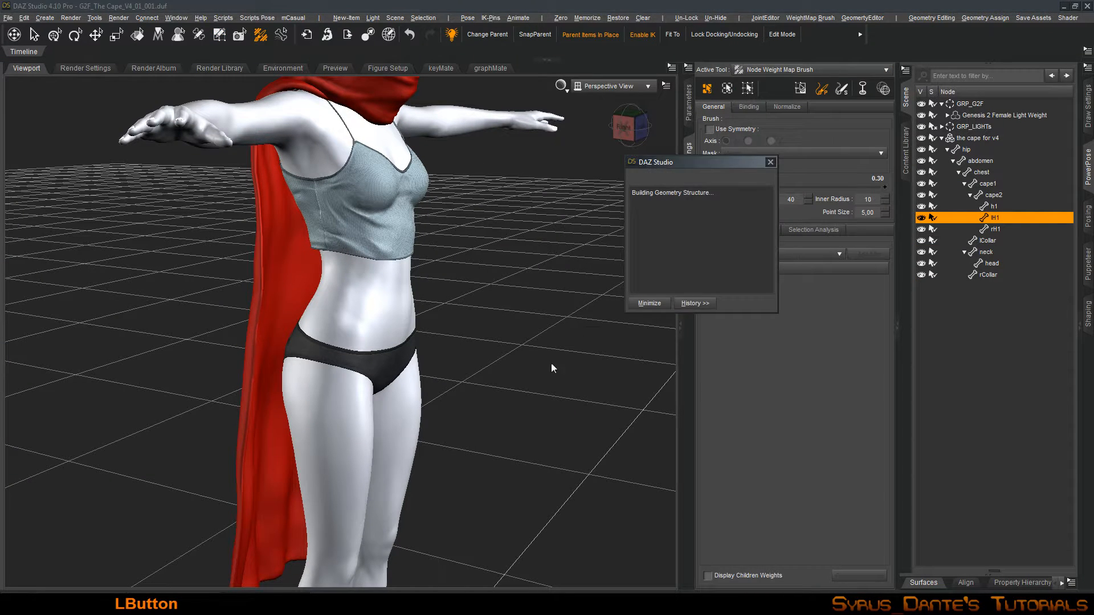
{"action": "scroll", "coordinate": [540, 371], "scroll_direction": "up", "scroll_amount": 1}
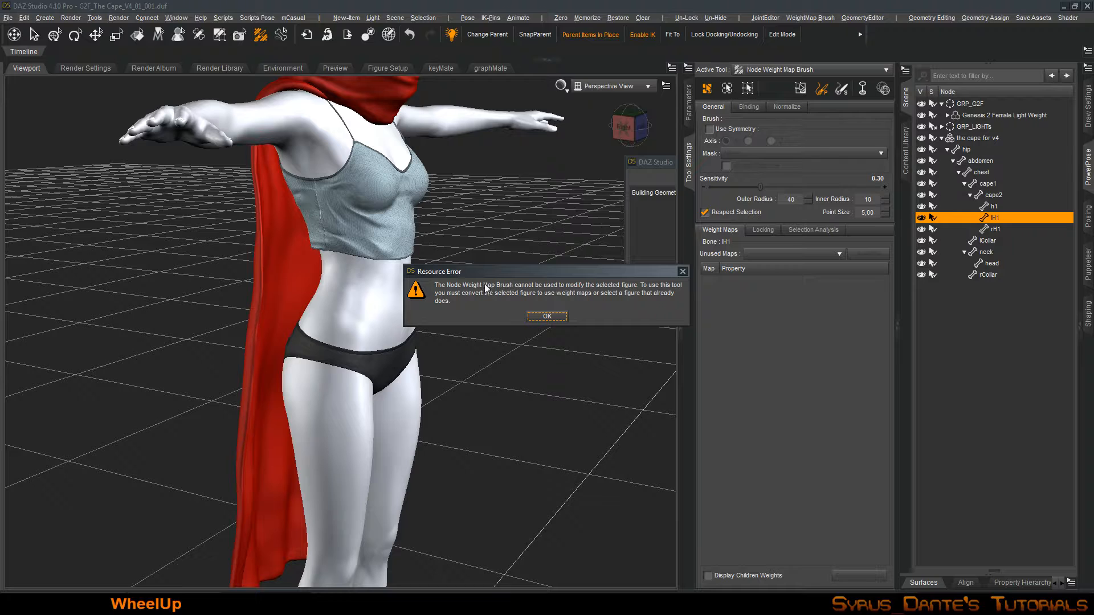
{"action": "left_click", "coordinate": [560, 316]}
Convert the cape figure's rigging to weight mapping using TriAx Weight Mapping
{"action": "scroll", "coordinate": [557, 315], "scroll_direction": "up", "scroll_amount": 2}
{"action": "right_click_drag", "start_coordinate": [557, 315], "coordinate": [558, 335], "text": "alt"}
{"action": "left_click_drag", "start_coordinate": [556, 316], "coordinate": [513, 326], "text": "alt"}
{"action": "mouse_move", "coordinate": [556, 315]}
{"action": "right_mouse_down", "text": "alt"}
{"action": "mouse_move", "coordinate": [529, 318]}
{"action": "mouse_move", "coordinate": [557, 317]}
{"action": "right_mouse_up", "text": "alt"}
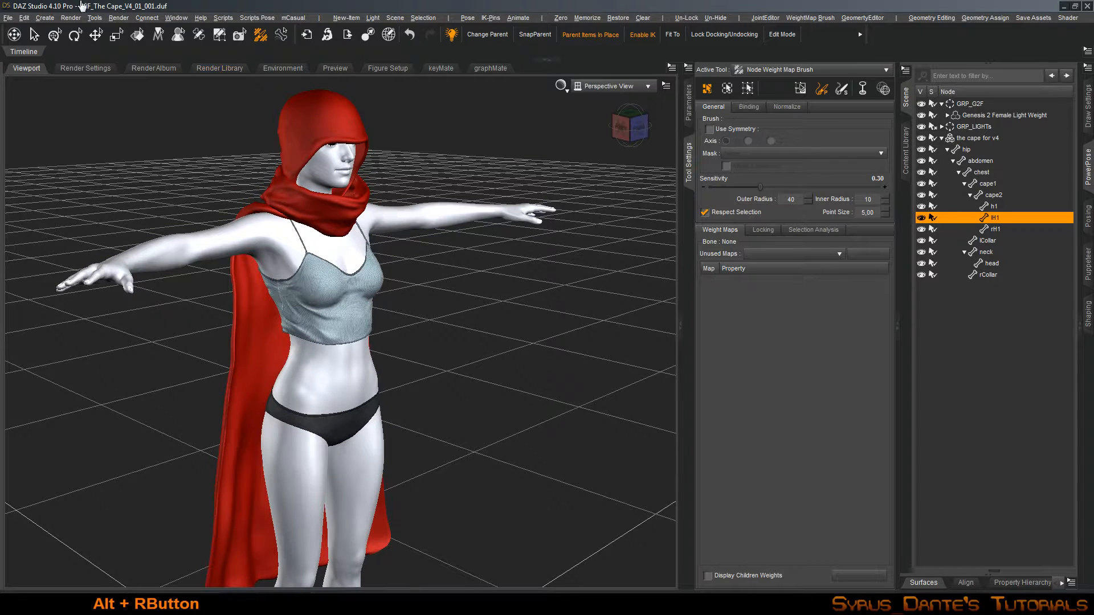
{"action": "left_click", "coordinate": [26, 18]}
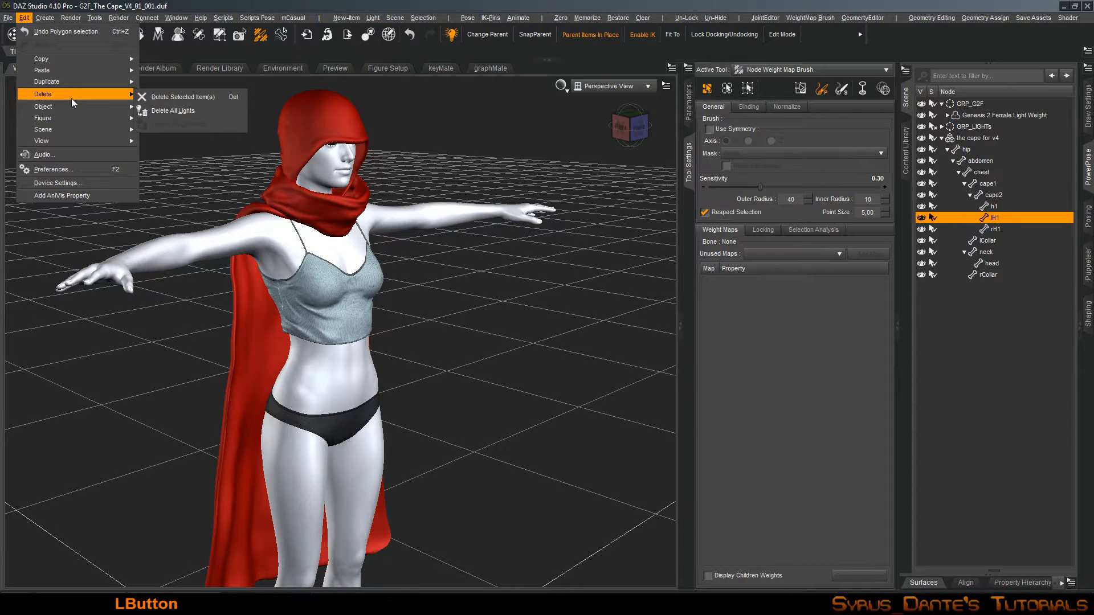
{"action": "mouse_move", "coordinate": [63, 111]}
{"action": "mouse_move", "coordinate": [201, 231]}
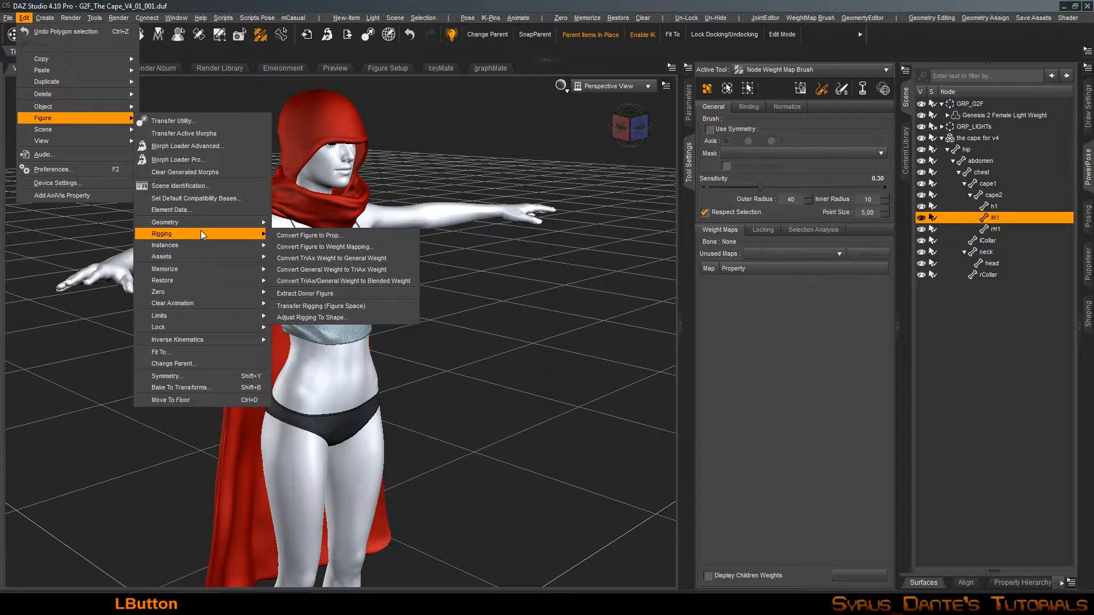
{"action": "left_click", "coordinate": [339, 251]}
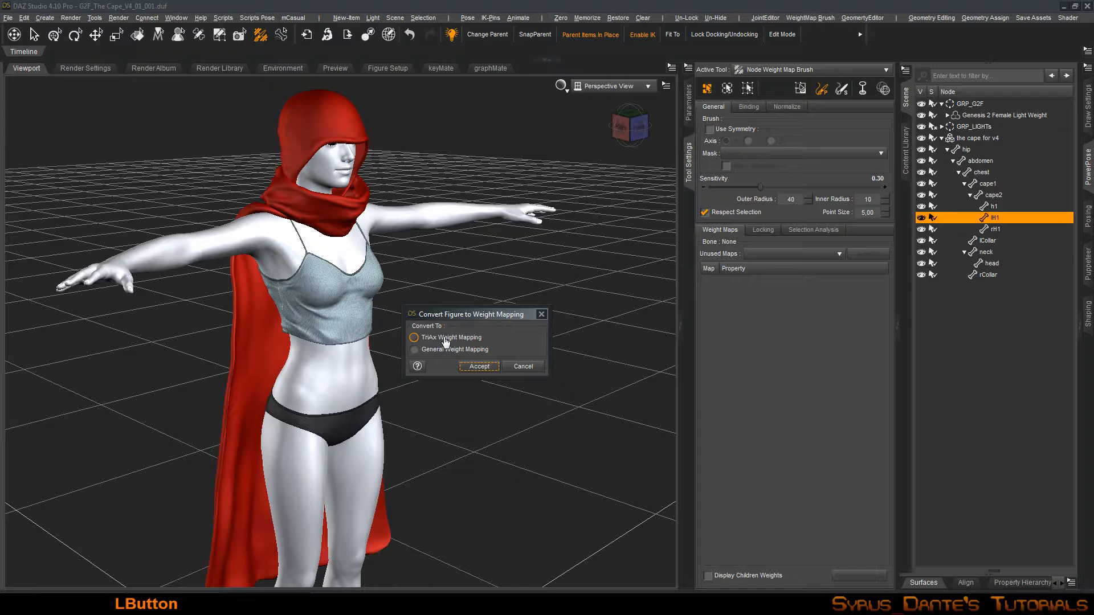
{"action": "left_click", "coordinate": [480, 368]}
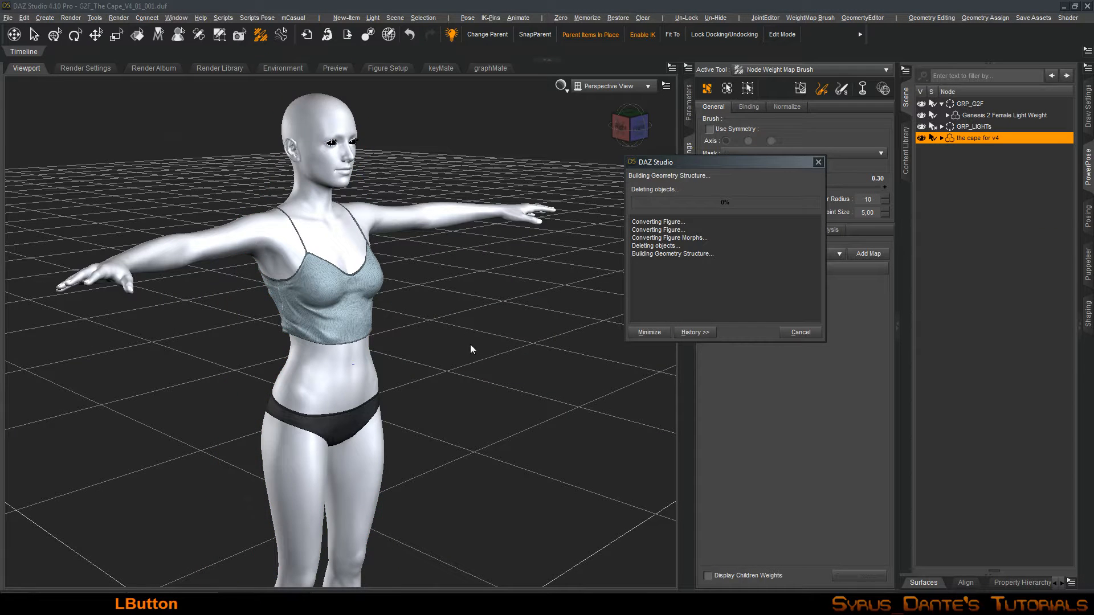
Expand the converted cape's full bone hierarchy in the scene from the selected figure
{"action": "left_click_drag", "start_coordinate": [470, 339], "coordinate": [555, 333], "text": "alt"}
{"action": "right_click_drag", "start_coordinate": [555, 333], "coordinate": [533, 196], "text": "alt"}
{"action": "left_click_drag", "start_coordinate": [521, 197], "coordinate": [490, 196], "text": "alt"}
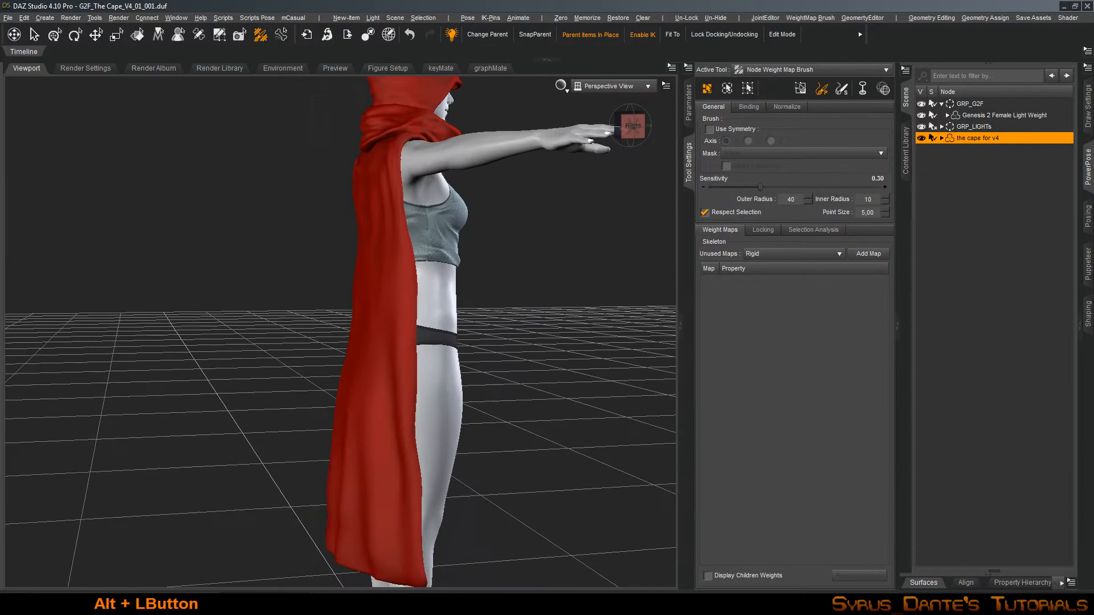
{"action": "right_click", "coordinate": [999, 139]}
{"action": "mouse_move", "coordinate": [1013, 194]}
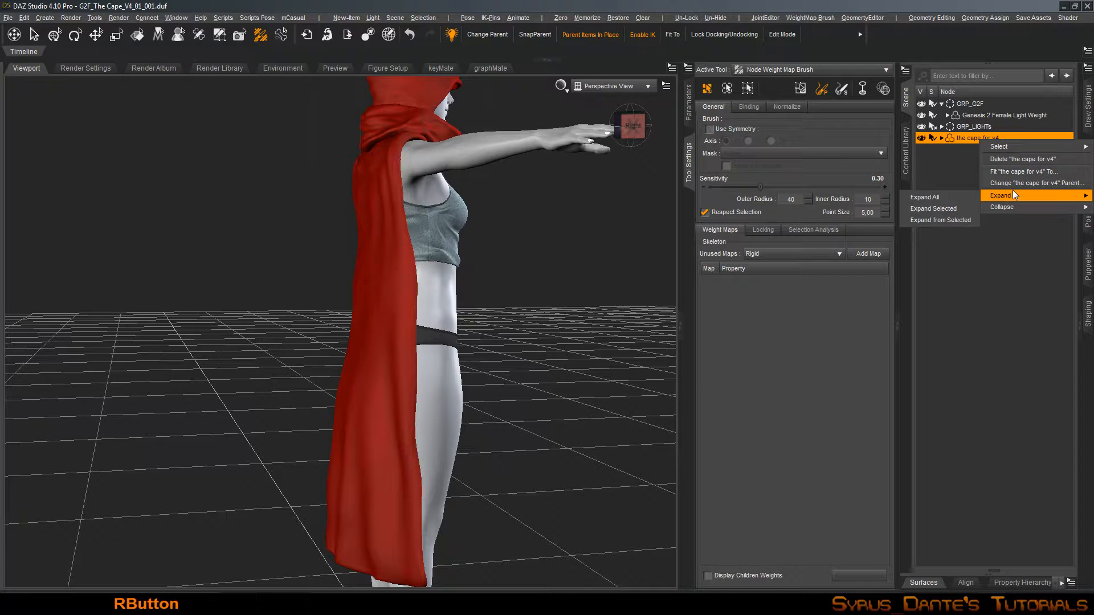
{"action": "left_click", "coordinate": [936, 220]}
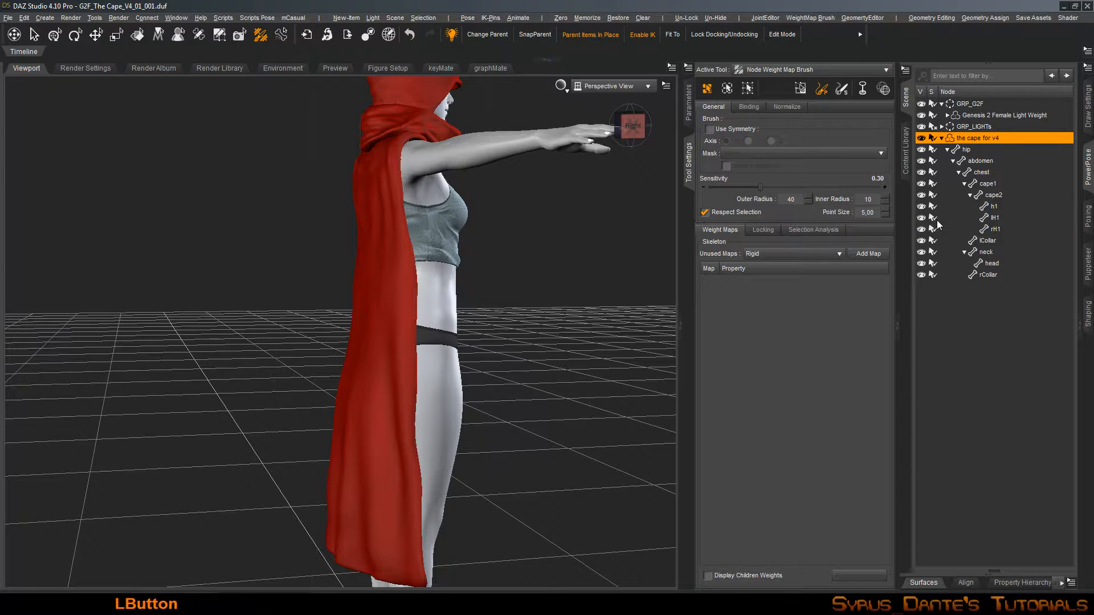
Display the X Rotation weight map of the h1 bone on the rear hem of the cape
{"action": "left_click", "coordinate": [1001, 206]}
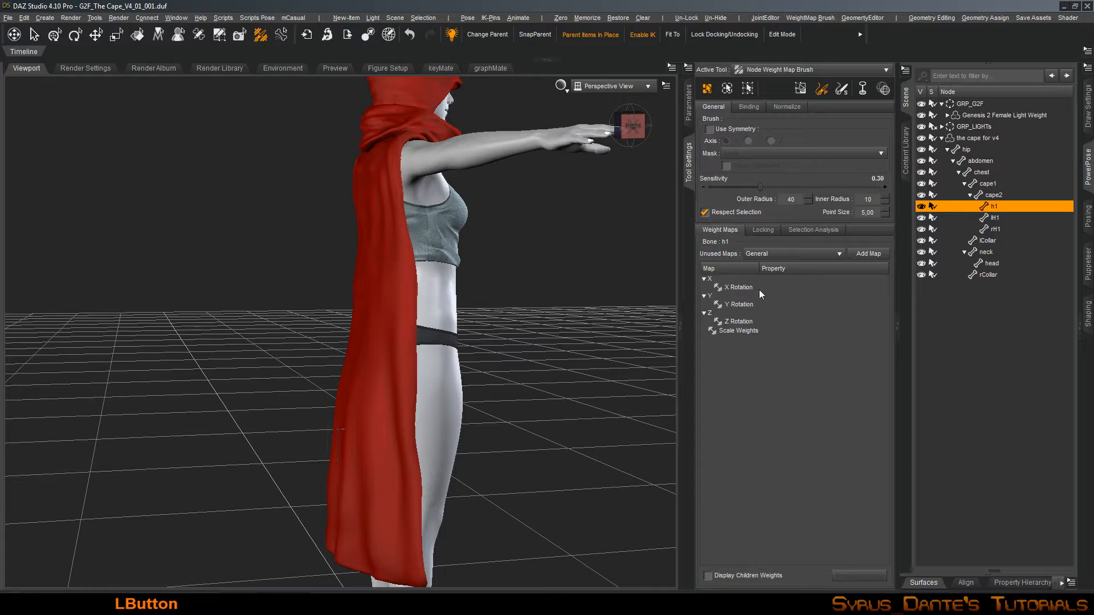
{"action": "left_click", "coordinate": [758, 288]}
{"action": "key", "text": "ctrl+f"}
{"action": "left_click_drag", "start_coordinate": [546, 397], "coordinate": [342, 397], "text": "alt"}
{"action": "scroll", "coordinate": [541, 379], "scroll_direction": "up", "scroll_amount": 5}
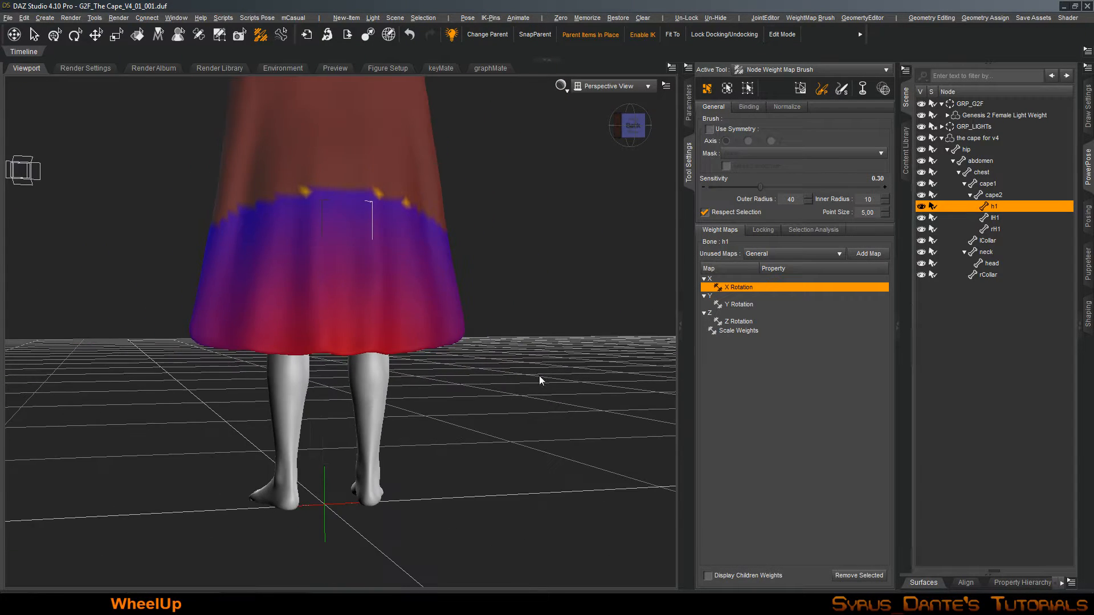
{"action": "right_click_drag", "start_coordinate": [538, 375], "coordinate": [507, 300], "text": "alt"}
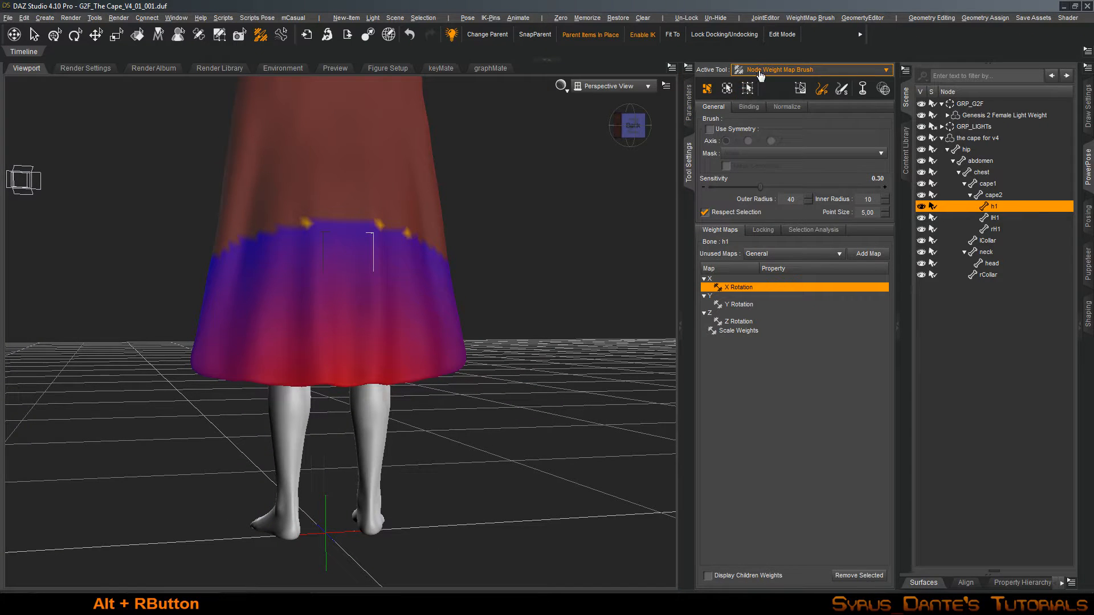
Switch to the Joint Editor and bend the cape1 and cape2 bones together so the cape swings out behind the figure
{"action": "left_click", "coordinate": [787, 69]}
{"action": "left_click", "coordinate": [780, 207]}
{"action": "left_click_drag", "start_coordinate": [486, 292], "coordinate": [364, 267], "text": "alt"}
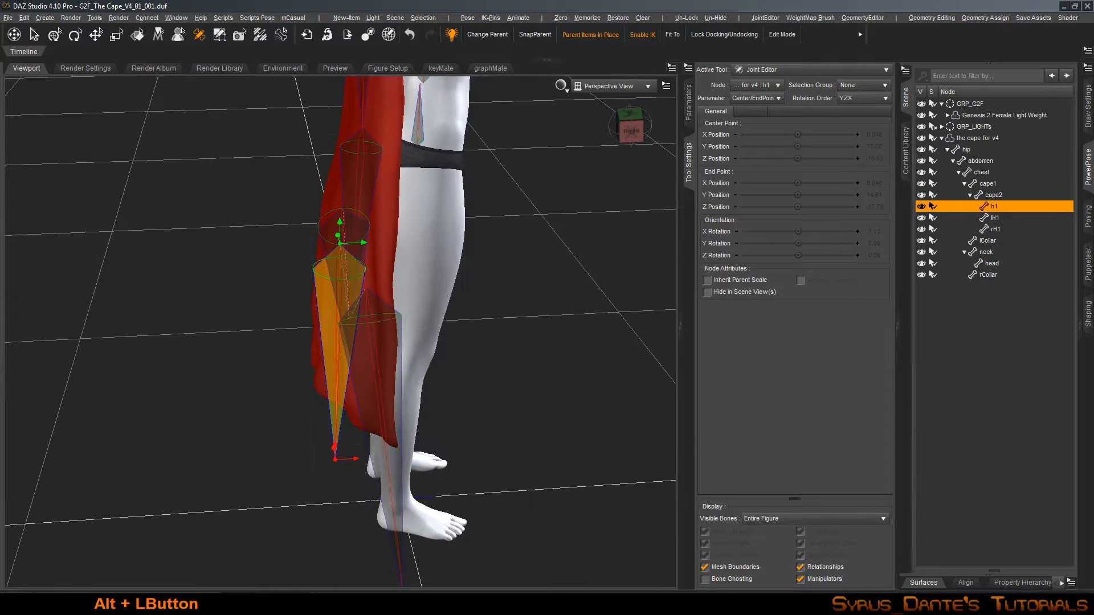
{"action": "left_click", "coordinate": [993, 182]}
{"action": "left_click", "coordinate": [958, 196], "text": "shift"}
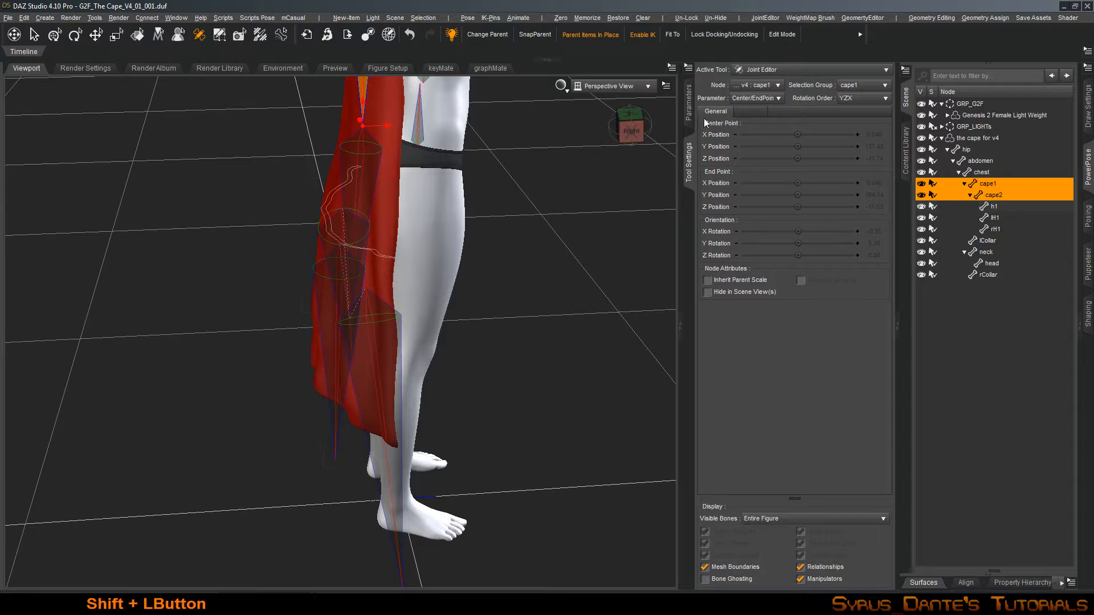
{"action": "left_click", "coordinate": [689, 111]}
{"action": "right_click_drag", "start_coordinate": [542, 130], "coordinate": [522, 239], "text": "alt"}
{"action": "scroll", "coordinate": [522, 181], "scroll_direction": "up", "scroll_amount": 3}
{"action": "left_click_drag", "start_coordinate": [522, 181], "coordinate": [527, 171], "text": "alt"}
{"action": "left_click_drag", "start_coordinate": [840, 162], "coordinate": [852, 163]}
Bend the h1, lH1 and rH1 hem bones together to 52.24
{"action": "left_click", "coordinate": [1010, 206]}
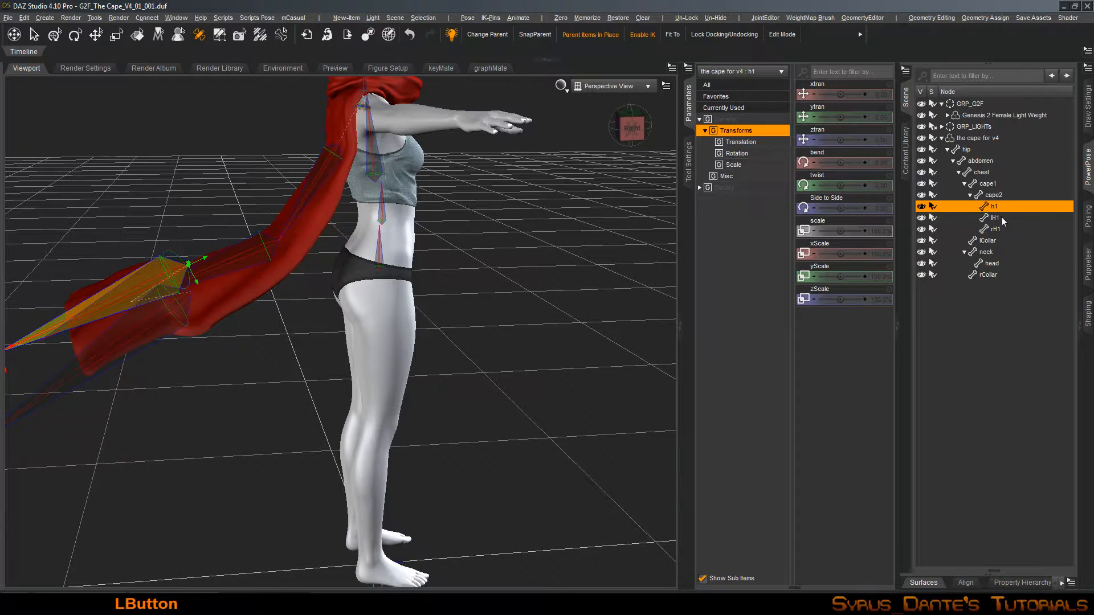
{"action": "left_click", "coordinate": [999, 225], "text": "shift"}
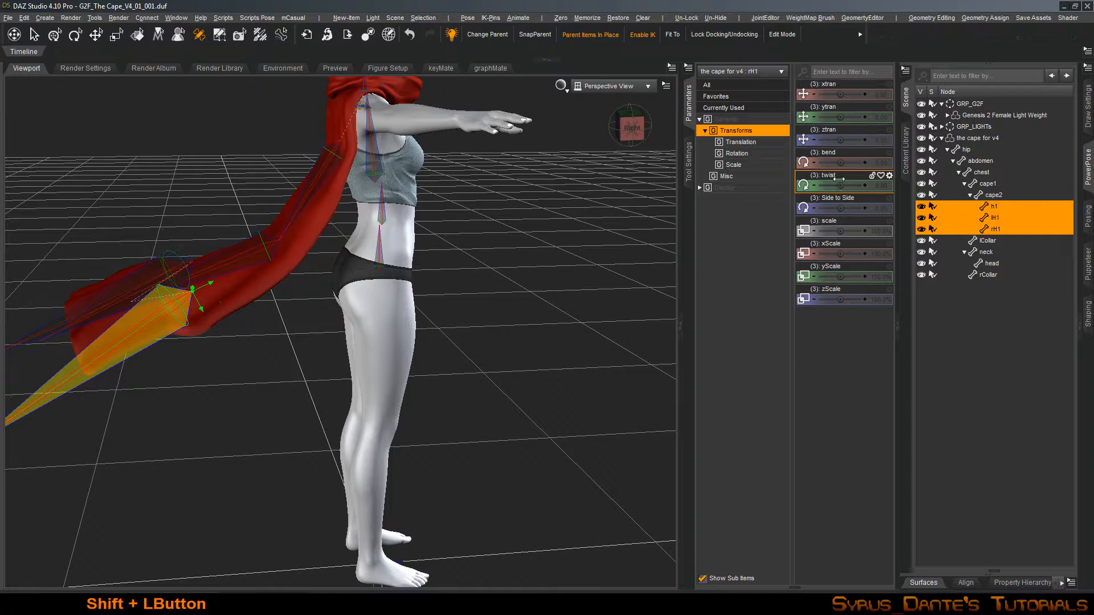
{"action": "left_click_drag", "start_coordinate": [840, 163], "coordinate": [859, 163]}
{"action": "right_click_drag", "start_coordinate": [422, 251], "coordinate": [485, 356], "text": "alt"}
{"action": "left_click_drag", "start_coordinate": [484, 356], "coordinate": [433, 422], "text": "alt"}
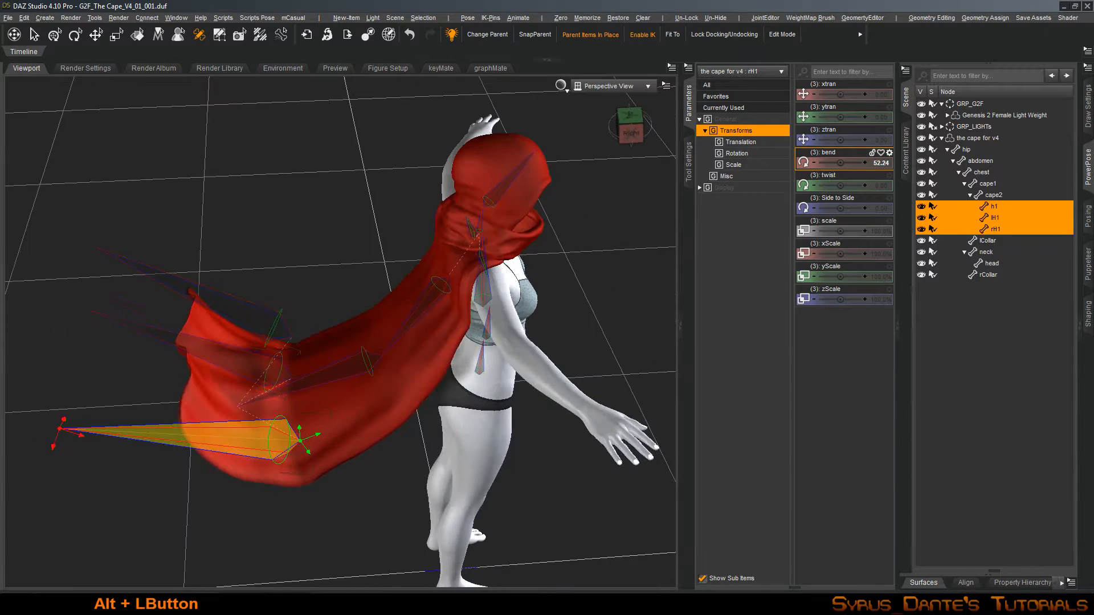
Return to the Node Weight Map Brush and compare the X Rotation weight maps of cape1 and cape2
{"action": "left_click", "coordinate": [1010, 139]}
{"action": "left_click", "coordinate": [689, 162]}
{"action": "left_click", "coordinate": [798, 70]}
{"action": "left_click", "coordinate": [782, 248]}
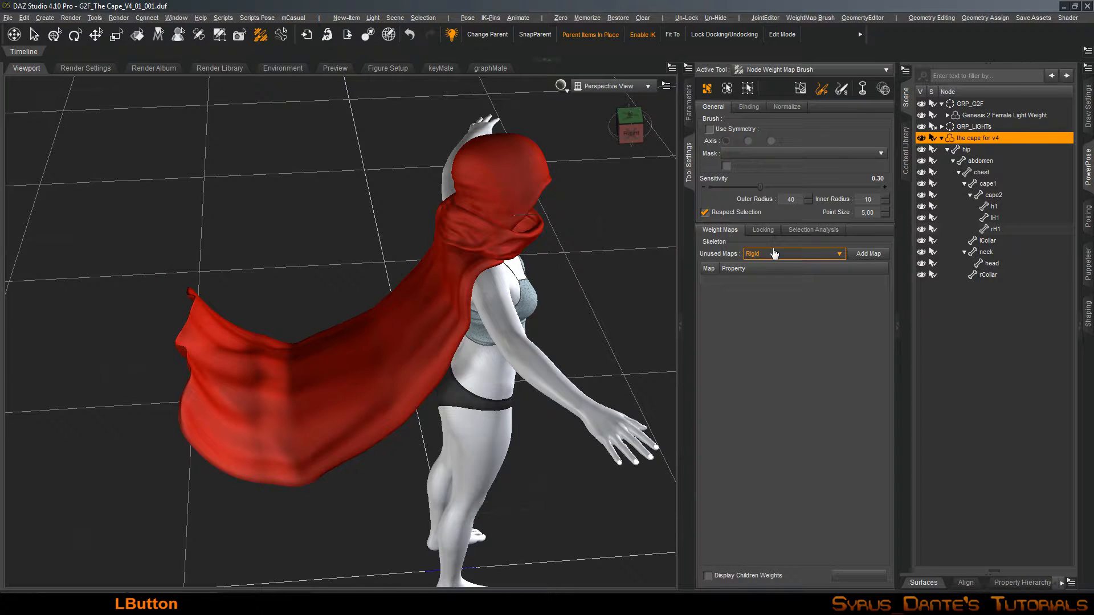
{"action": "left_click", "coordinate": [995, 183]}
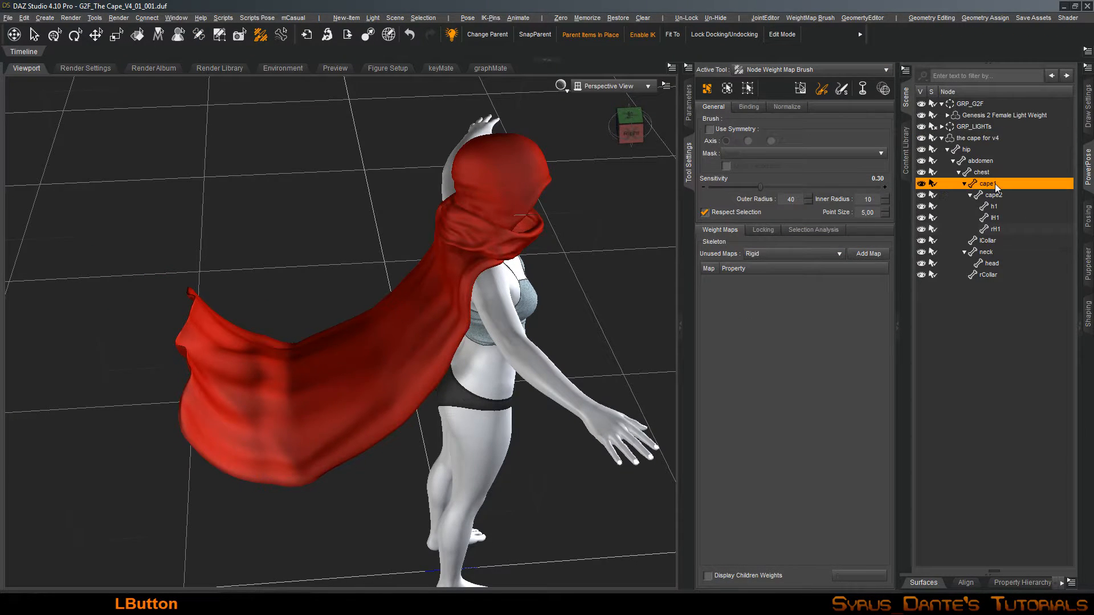
{"action": "left_click_drag", "start_coordinate": [609, 370], "coordinate": [613, 292], "text": "alt"}
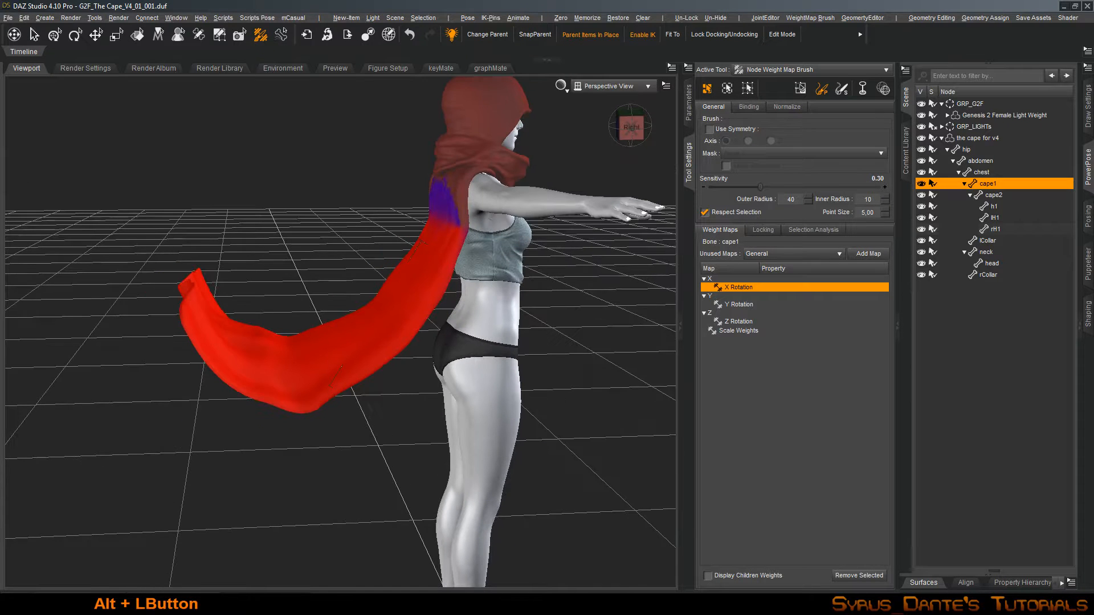
{"action": "left_click", "coordinate": [993, 194]}
{"action": "left_click", "coordinate": [994, 184]}
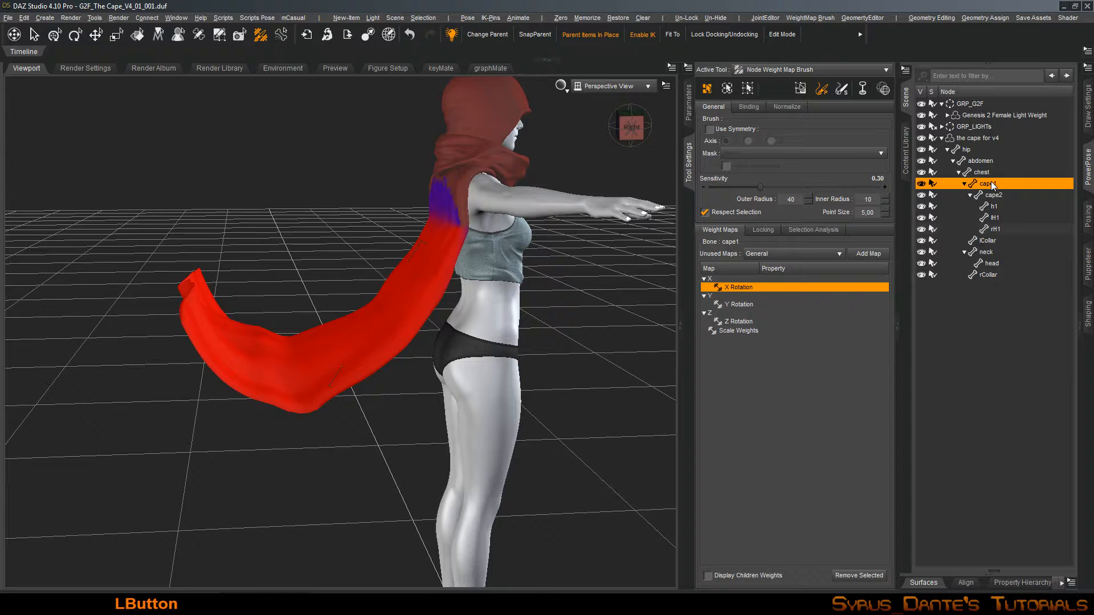
{"action": "left_click", "coordinate": [993, 195]}
{"action": "left_click", "coordinate": [993, 183]}
Turn on X-axis symmetry for the brush, review the binding settings and choose the normalization mode for Rotation Weights
{"action": "left_click", "coordinate": [708, 129]}
{"action": "left_click", "coordinate": [760, 109]}
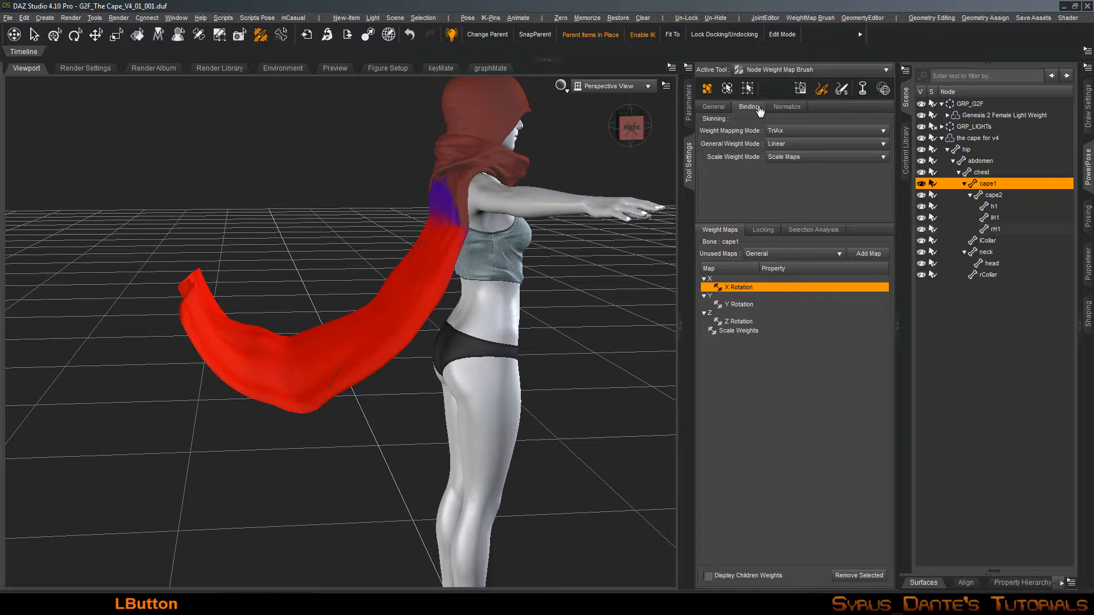
{"action": "left_click", "coordinate": [785, 109]}
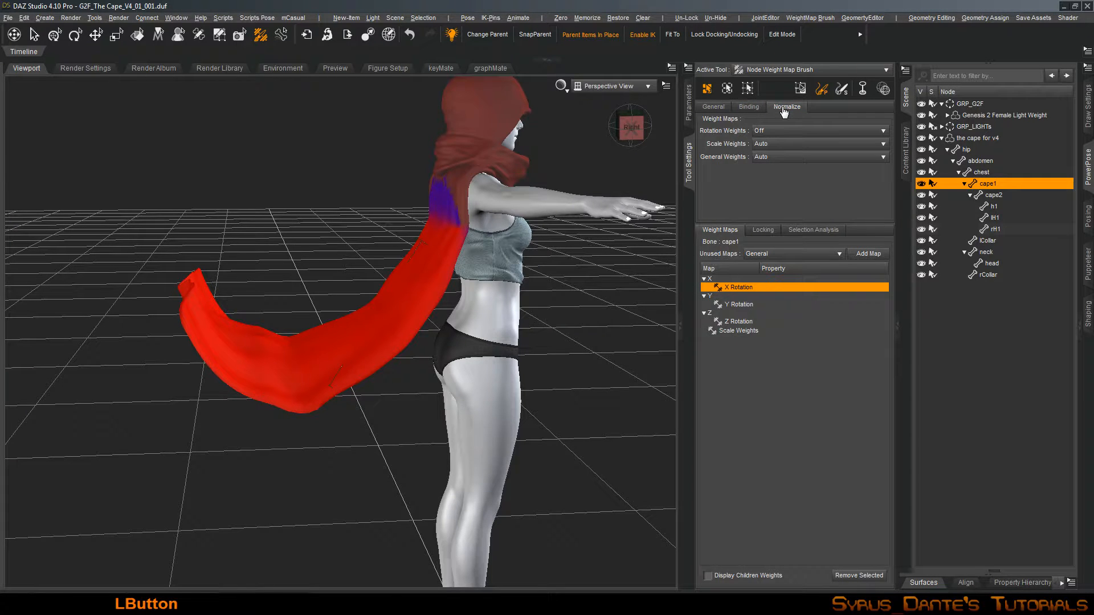
{"action": "left_click", "coordinate": [762, 132]}
{"action": "left_click", "coordinate": [789, 124]}
{"action": "left_click", "coordinate": [722, 108]}
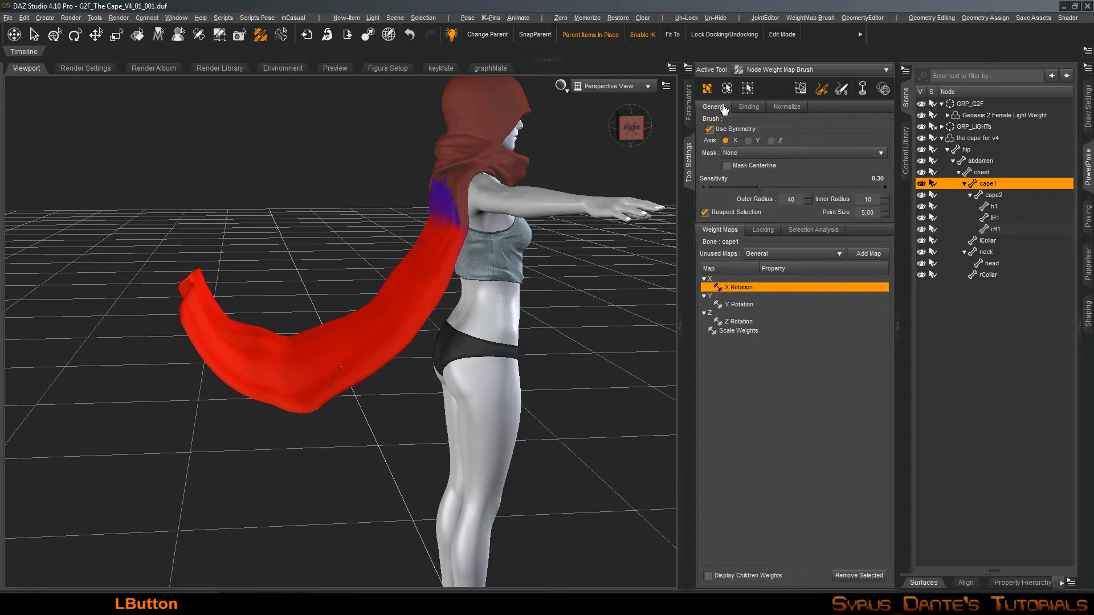
Normalize the X Rotation weights of the cape1 bone
{"action": "right_click", "coordinate": [367, 214]}
{"action": "mouse_move", "coordinate": [401, 329]}
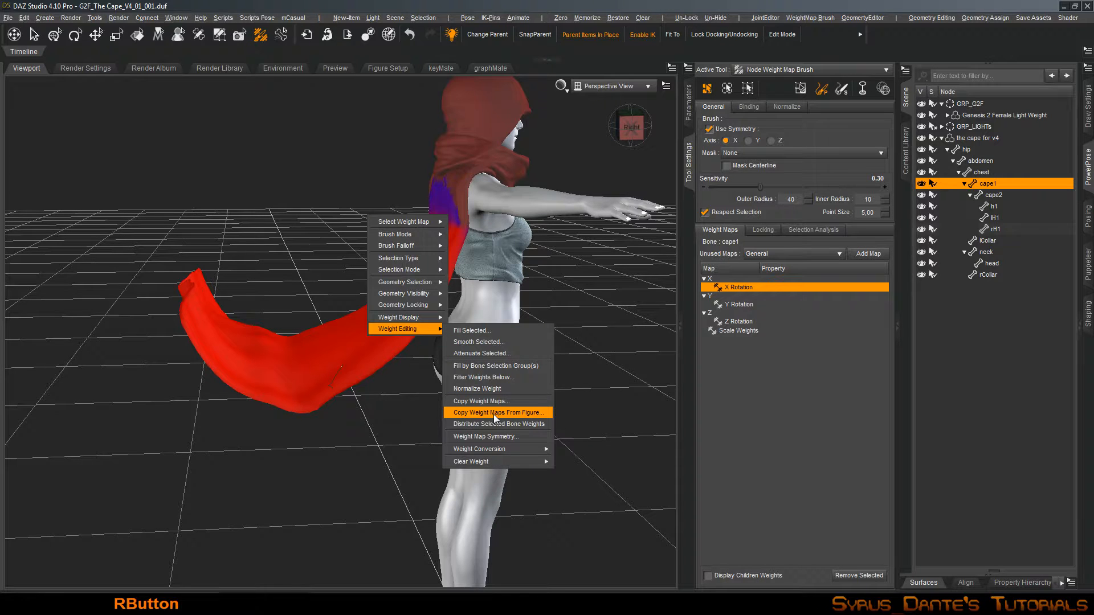
{"action": "left_click", "coordinate": [497, 392]}
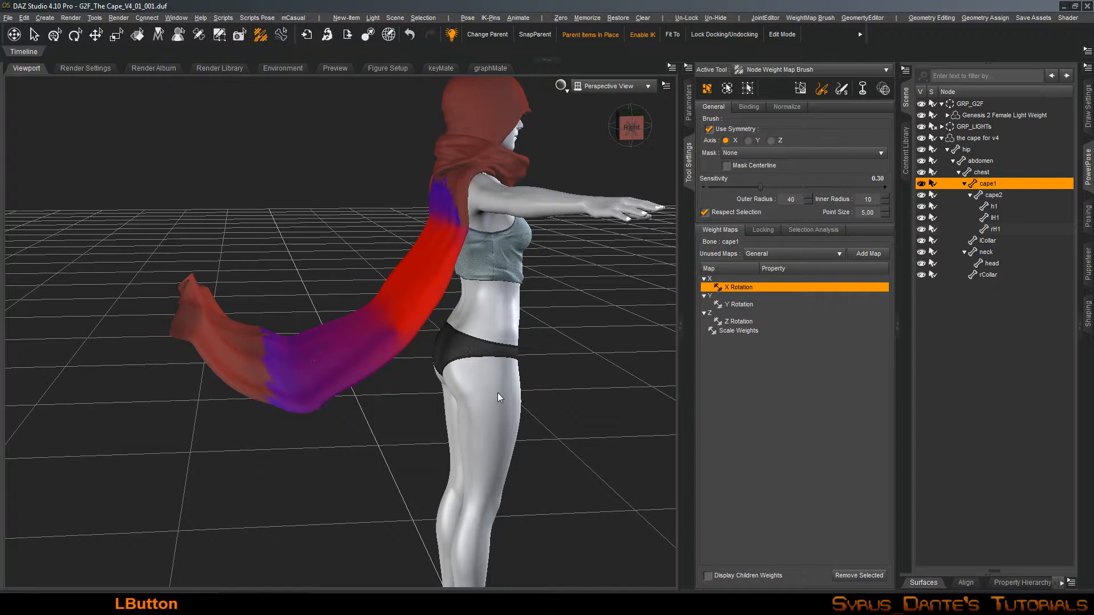
Compare the normalized X Rotation weights of cape2 and cape1 along the back of the cape
{"action": "left_click", "coordinate": [992, 195]}
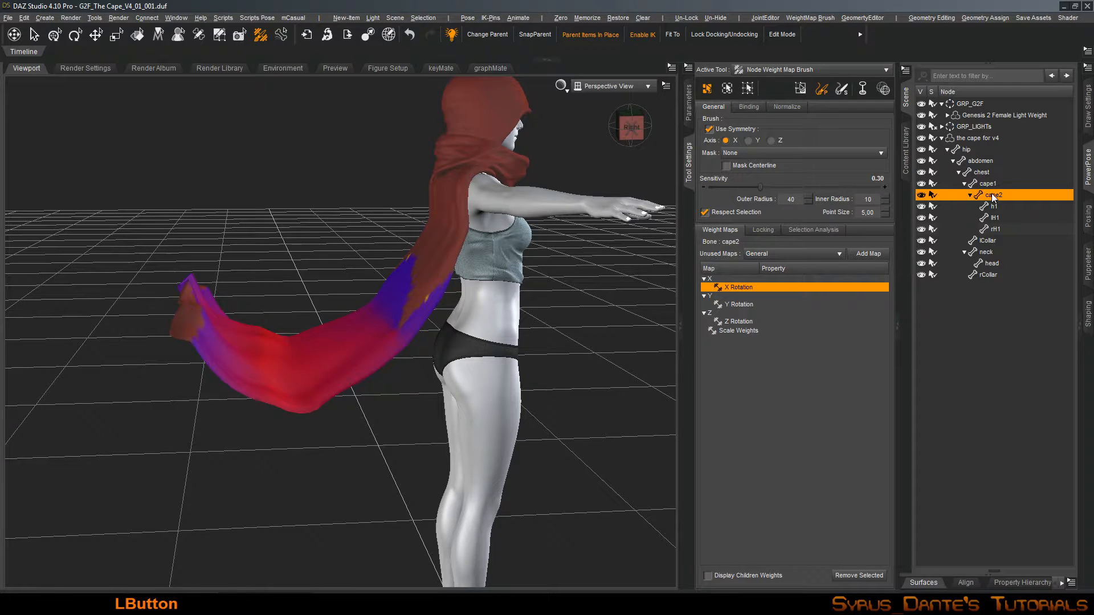
{"action": "left_click", "coordinate": [994, 183]}
{"action": "left_click", "coordinate": [994, 195]}
{"action": "left_click_drag", "start_coordinate": [503, 340], "coordinate": [392, 462], "text": "alt"}
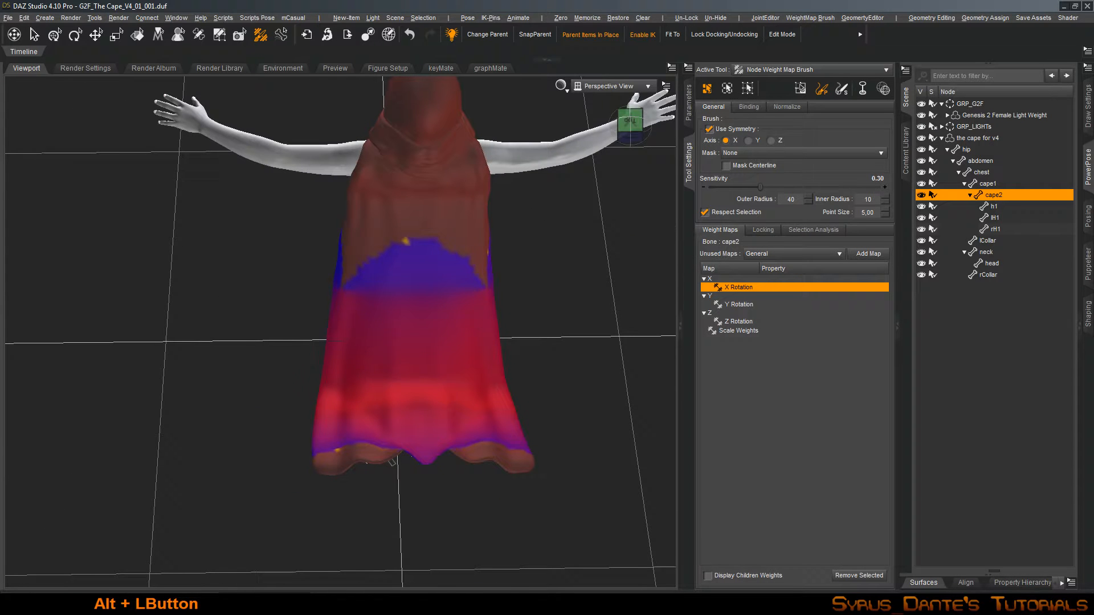
Examine how the X Rotation weights of h1, lH1 and rH1 cover the cape's hem
{"action": "left_click", "coordinate": [1019, 206]}
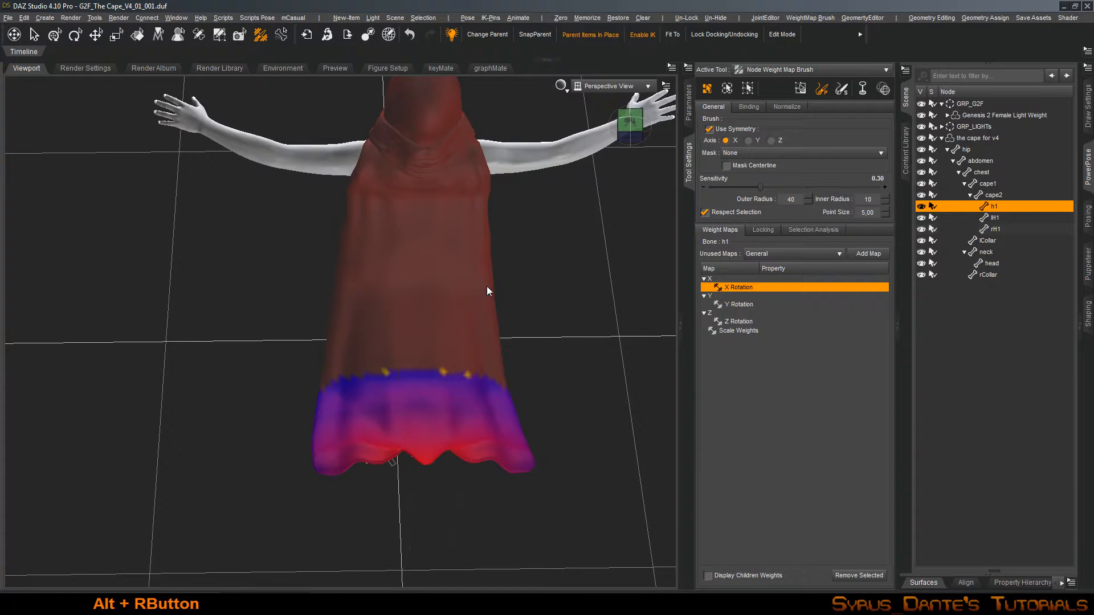
{"action": "right_click_drag", "start_coordinate": [486, 286], "coordinate": [483, 278], "text": "alt"}
{"action": "key", "text": "ctrl+f"}
{"action": "left_click_drag", "start_coordinate": [486, 284], "coordinate": [393, 342], "text": "alt"}
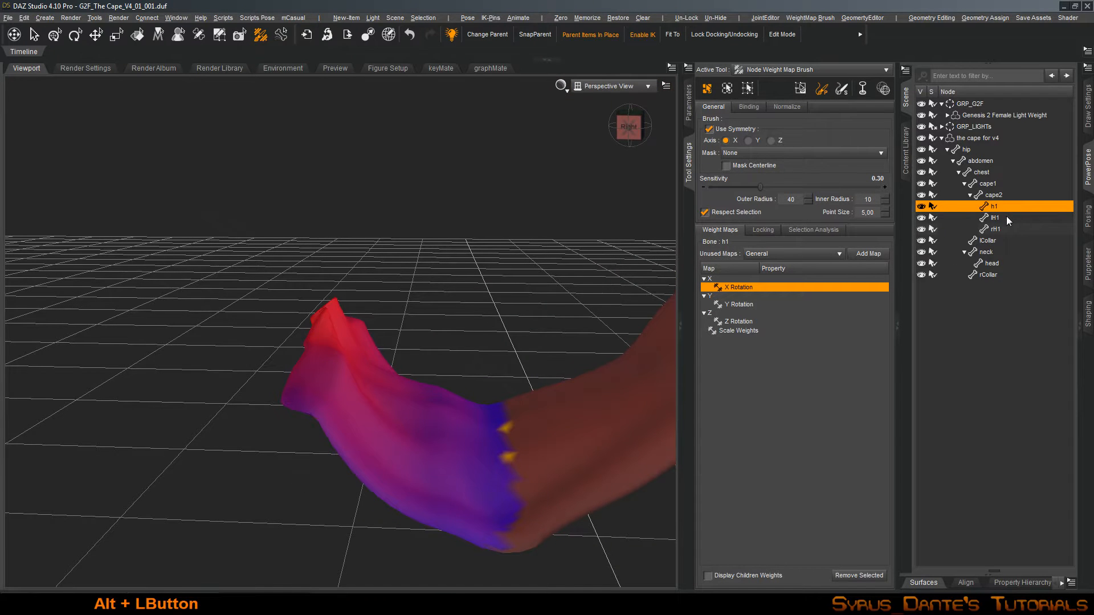
{"action": "left_click", "coordinate": [1003, 218]}
{"action": "left_click", "coordinate": [999, 229]}
{"action": "left_click_drag", "start_coordinate": [433, 326], "coordinate": [376, 311], "text": "alt"}
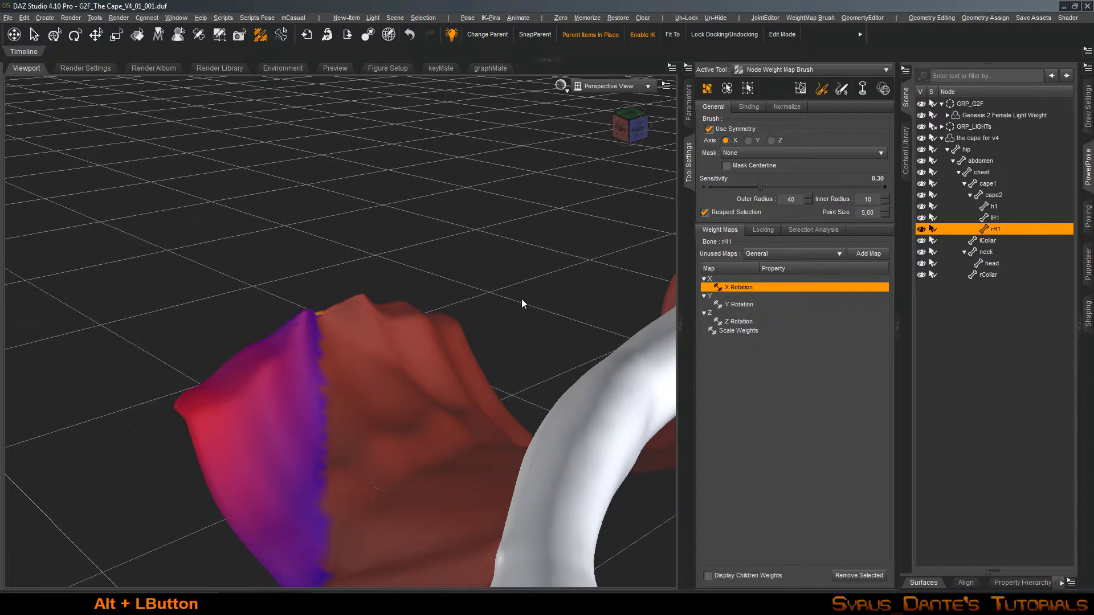
{"action": "left_click", "coordinate": [1014, 205]}
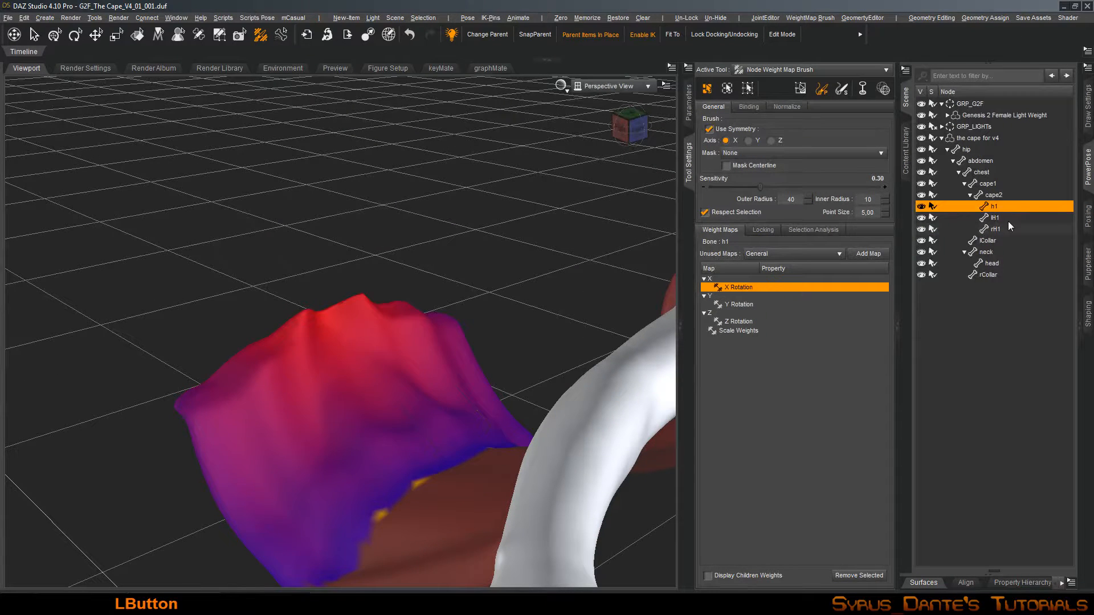
{"action": "left_click", "coordinate": [1006, 217]}
{"action": "key", "text": "Down"}
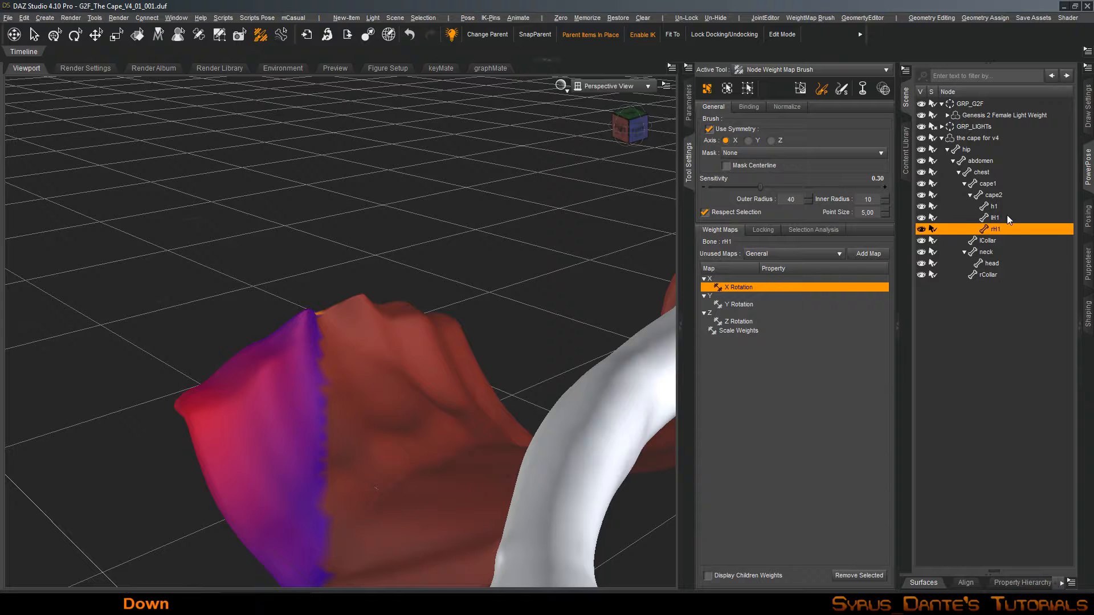
Select the bones from rH1 up to chest and examine how the X Rotation weights cover the raised cape's lower part
{"action": "scroll", "coordinate": [463, 347], "scroll_direction": "up", "scroll_amount": 5}
{"action": "left_click_drag", "start_coordinate": [464, 347], "coordinate": [561, 322], "text": "alt"}
{"action": "right_click_drag", "start_coordinate": [561, 322], "coordinate": [545, 333], "text": "alt"}
{"action": "left_click_drag", "start_coordinate": [463, 348], "coordinate": [462, 407], "text": "alt"}
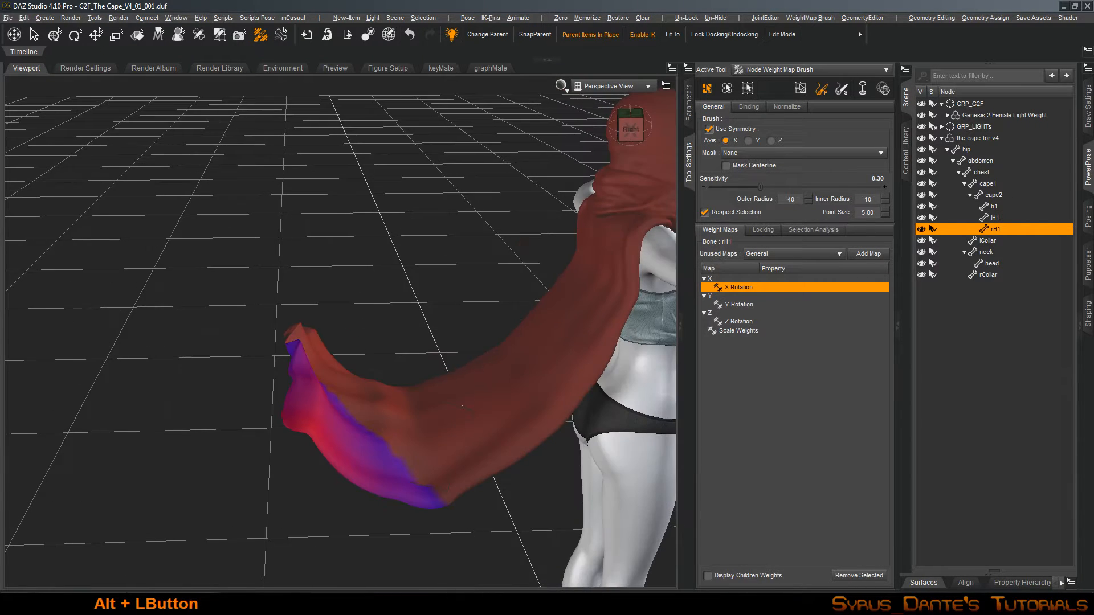
{"action": "left_click", "coordinate": [1006, 204], "text": "shift"}
{"action": "left_click", "coordinate": [1002, 198], "text": "shift"}
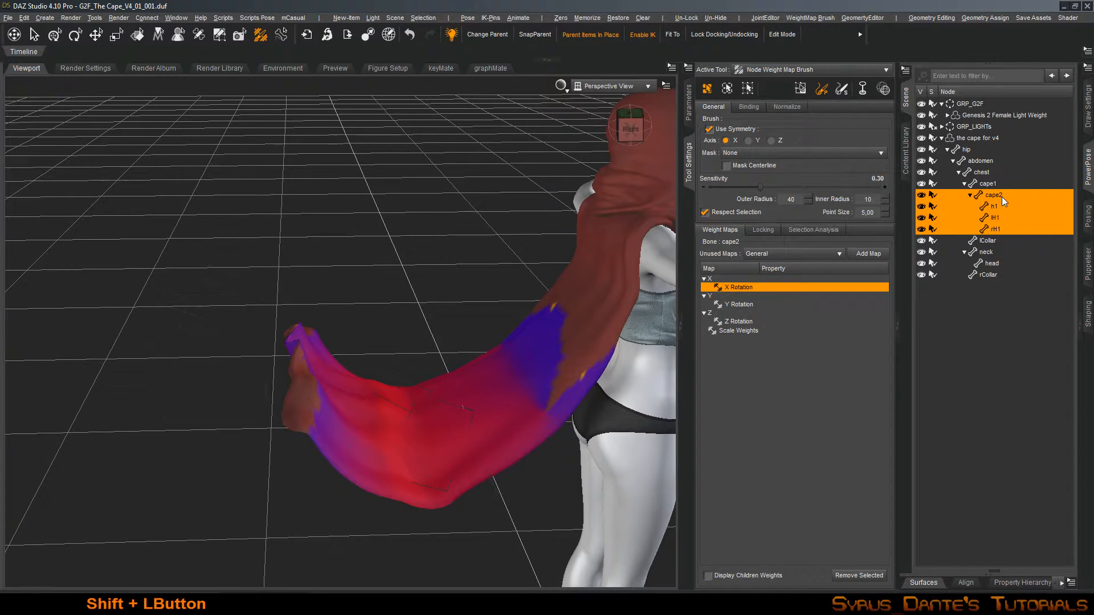
{"action": "left_click", "coordinate": [997, 184], "text": "shift"}
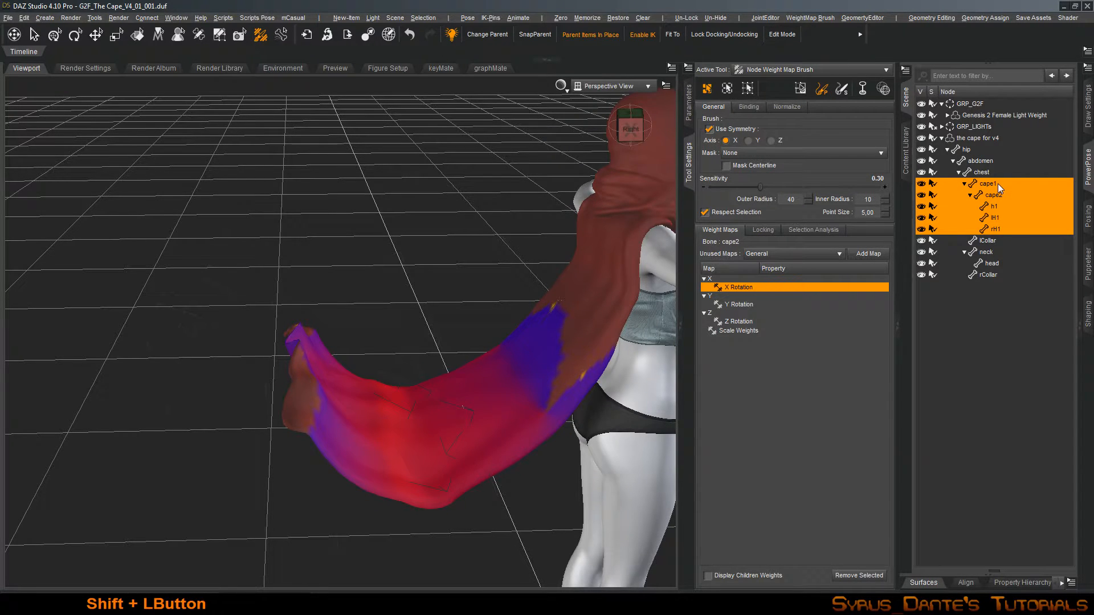
{"action": "left_click", "coordinate": [984, 173], "text": "shift"}
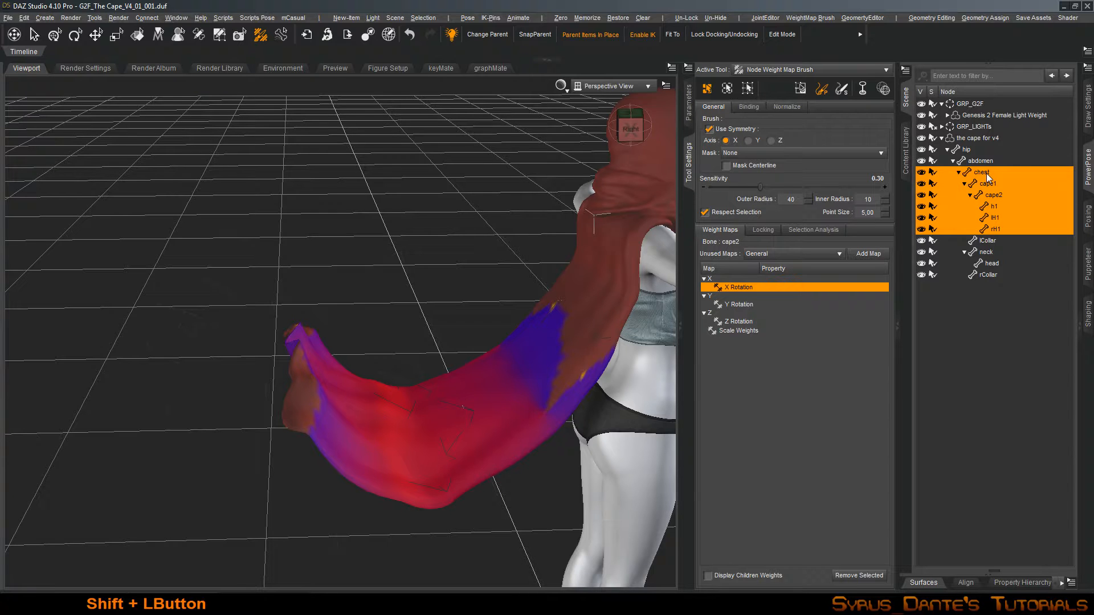
Examine the X Rotation weights of the chest bone around the neck, shoulders and upper back
{"action": "left_click", "coordinate": [985, 183]}
{"action": "left_click", "coordinate": [984, 172]}
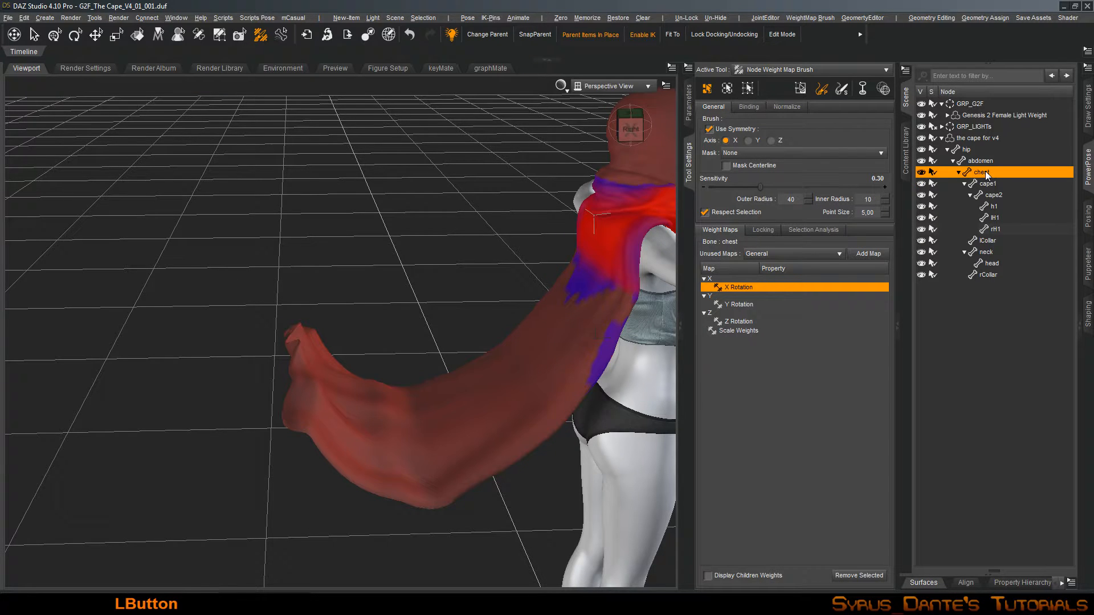
{"action": "right_click_drag", "start_coordinate": [660, 204], "coordinate": [641, 201], "text": "alt"}
{"action": "scroll", "coordinate": [650, 205], "scroll_direction": "down", "scroll_amount": 5}
{"action": "left_click_drag", "start_coordinate": [641, 200], "coordinate": [590, 203], "text": "alt"}
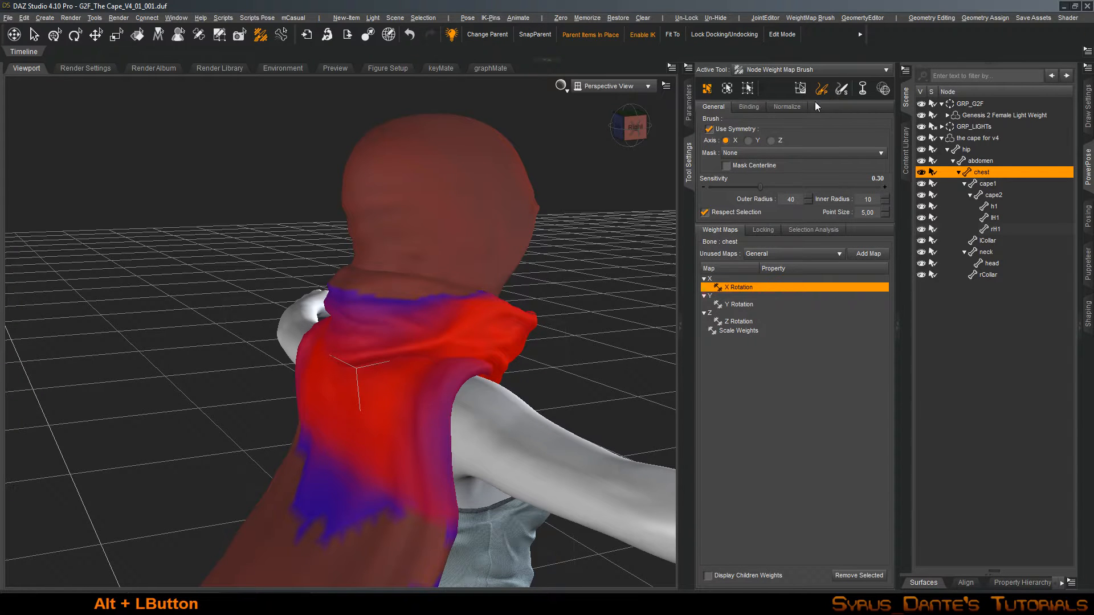
Switch to the Geometry Editor tool and zero the cape's pose
{"action": "left_click", "coordinate": [809, 69]}
{"action": "left_click", "coordinate": [759, 220]}
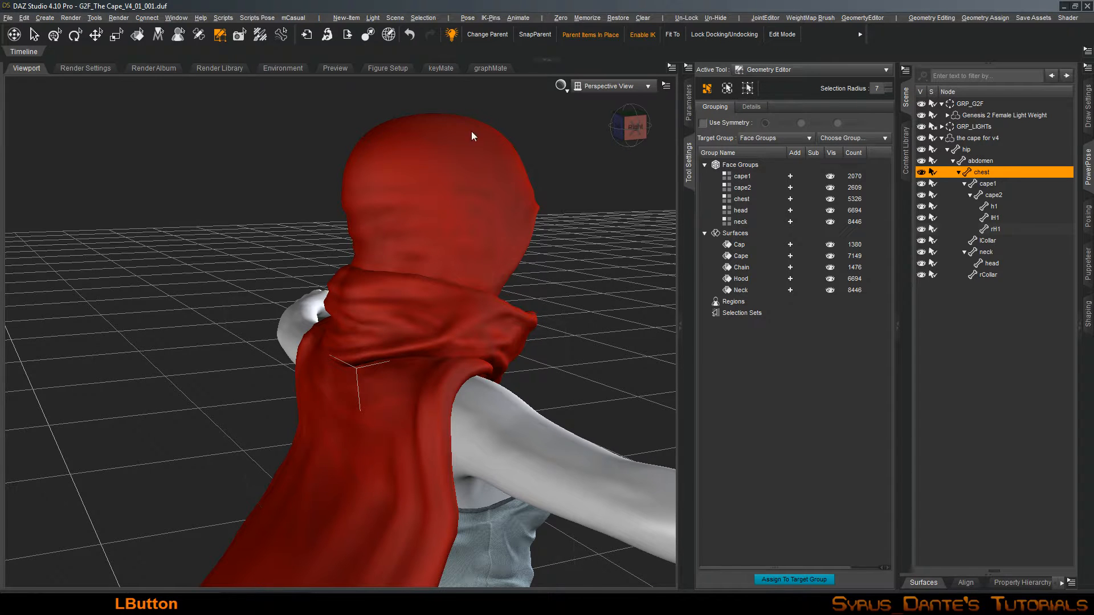
{"action": "left_click", "coordinate": [559, 18]}
{"action": "left_click", "coordinate": [573, 31]}
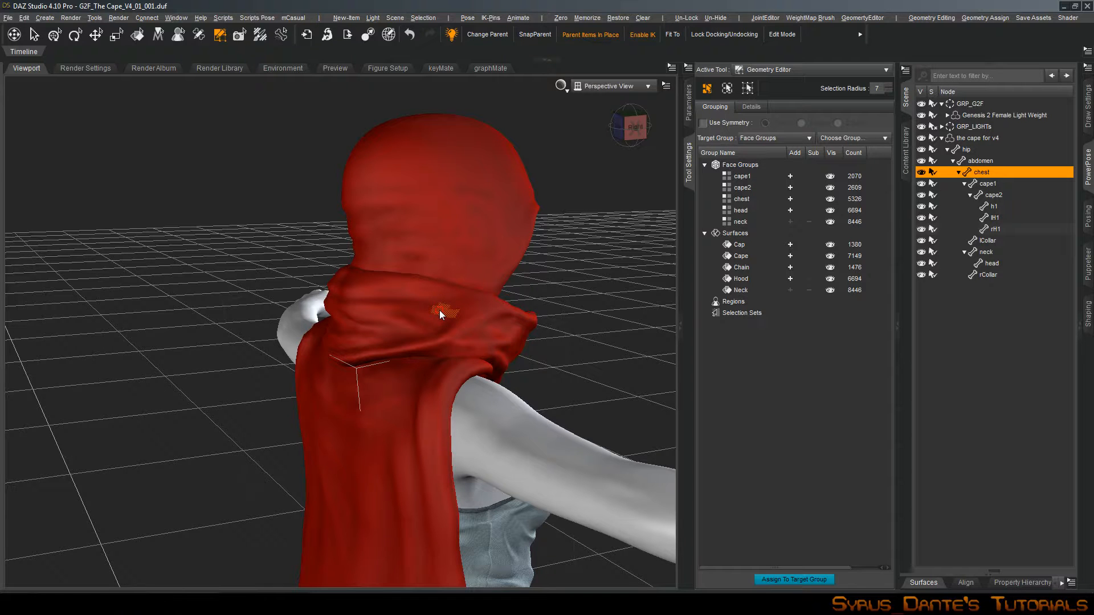
Expand the selection to all connected neck scarf polygons and hide the selected polygons
{"action": "key", "text": "ctrl+KP_Multiply"}
{"action": "left_click_drag", "start_coordinate": [423, 371], "coordinate": [308, 369], "text": "alt"}
{"action": "right_click", "coordinate": [549, 305]}
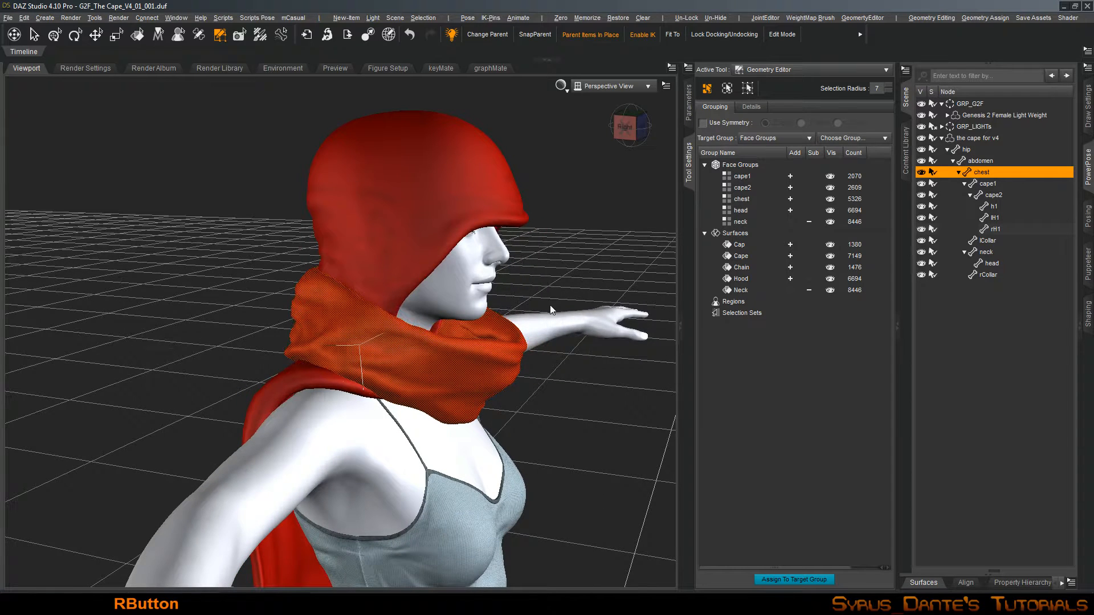
{"action": "mouse_move", "coordinate": [586, 340]}
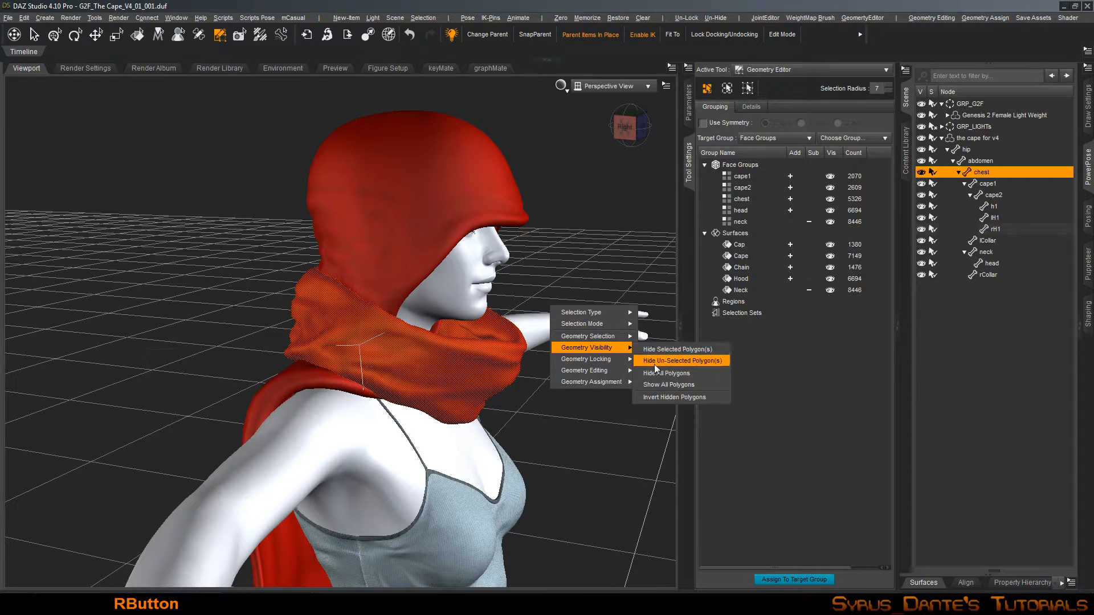
{"action": "left_click", "coordinate": [661, 353]}
{"action": "mouse_move", "coordinate": [599, 352]}
{"action": "left_mouse_down", "text": "alt"}
{"action": "mouse_move", "coordinate": [524, 355]}
{"action": "mouse_move", "coordinate": [450, 322]}
{"action": "mouse_move", "coordinate": [599, 352]}
{"action": "left_mouse_up", "text": "alt"}
{"action": "right_click_drag", "start_coordinate": [600, 352], "coordinate": [536, 384], "text": "alt"}
{"action": "left_click_drag", "start_coordinate": [602, 345], "coordinate": [488, 341], "text": "alt"}
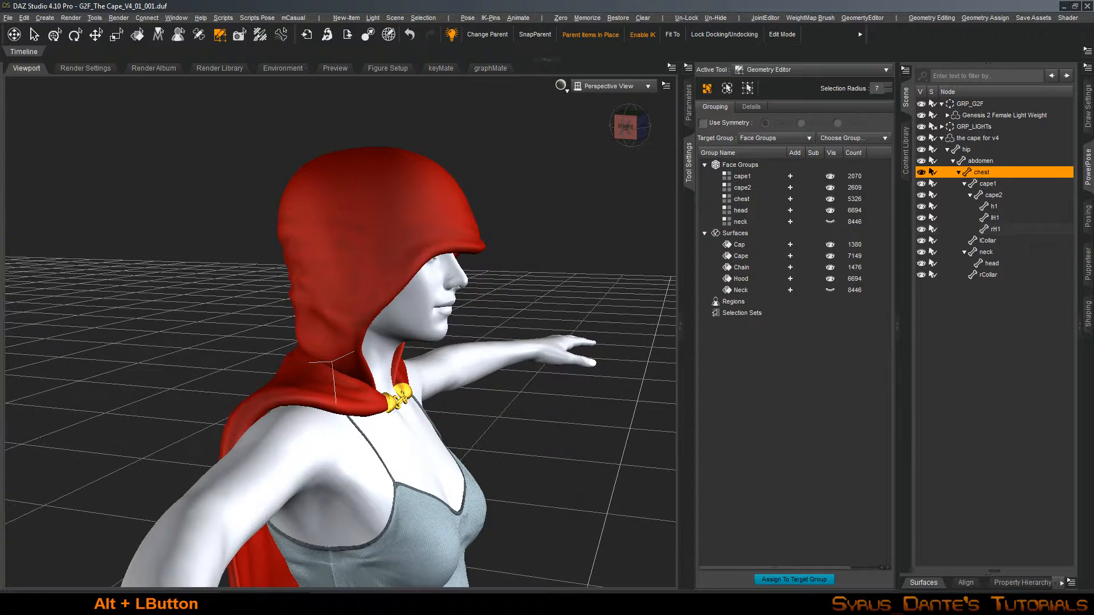
Select all connected hood polygons and hide them
{"action": "left_click", "coordinate": [381, 199]}
{"action": "key", "text": "ctrl+KP_Multiply"}
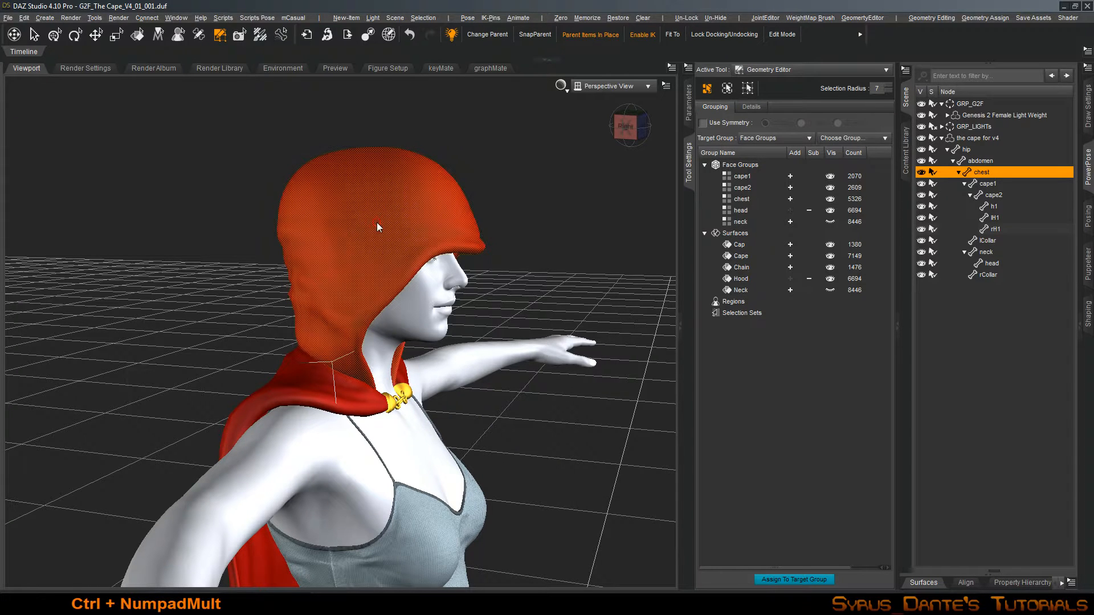
{"action": "right_click", "coordinate": [434, 226]}
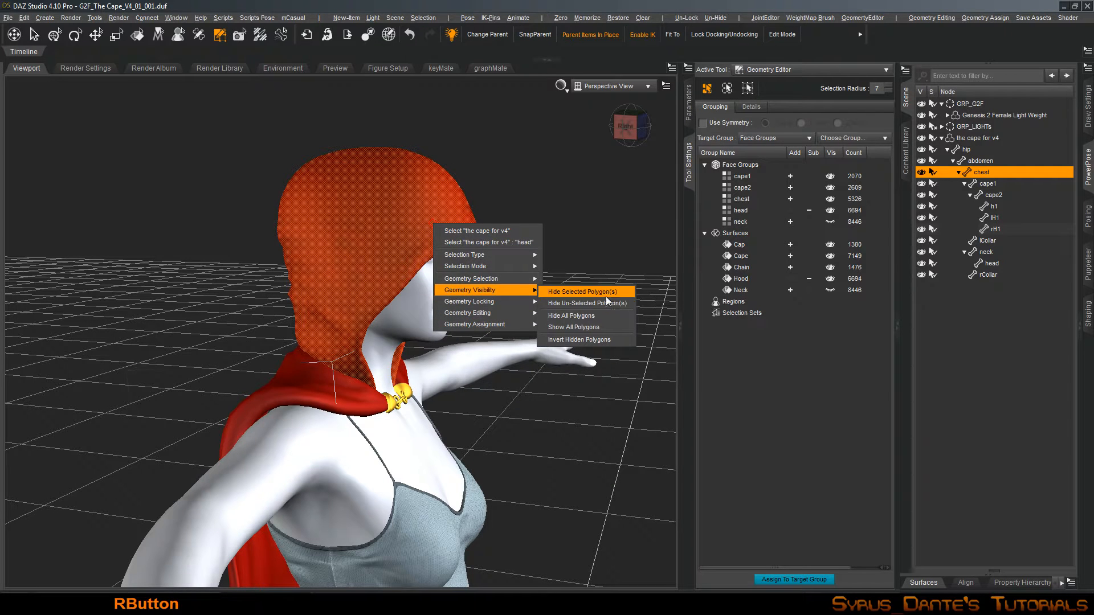
{"action": "left_click", "coordinate": [606, 293]}
{"action": "left_click_drag", "start_coordinate": [574, 309], "coordinate": [598, 307], "text": "alt"}
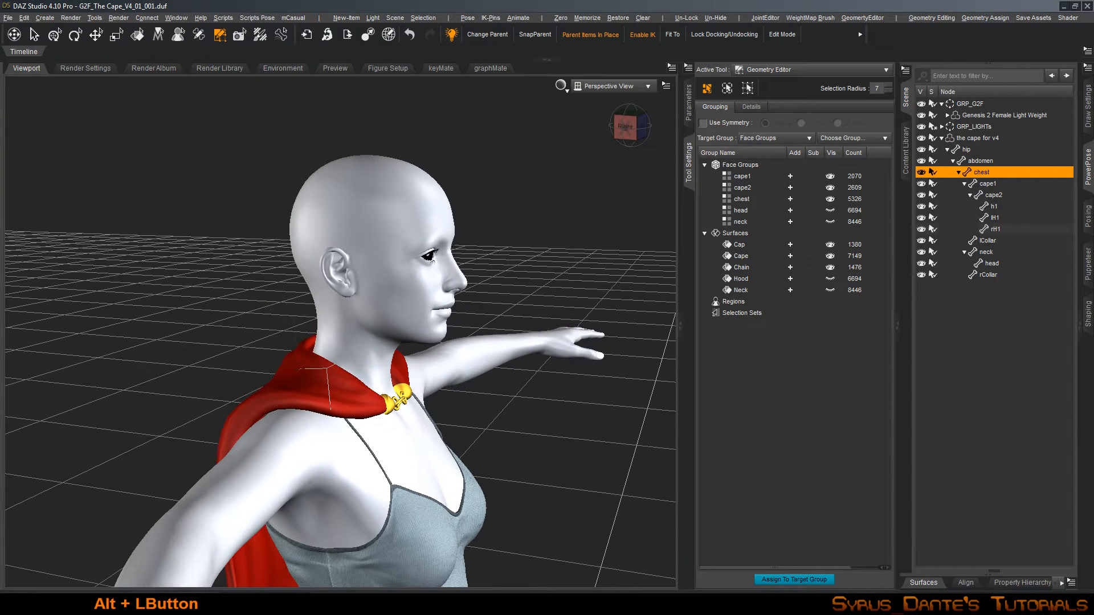
Rename the cape figure as "The Cape - Cape Only"
{"action": "left_click", "coordinate": [973, 138]}
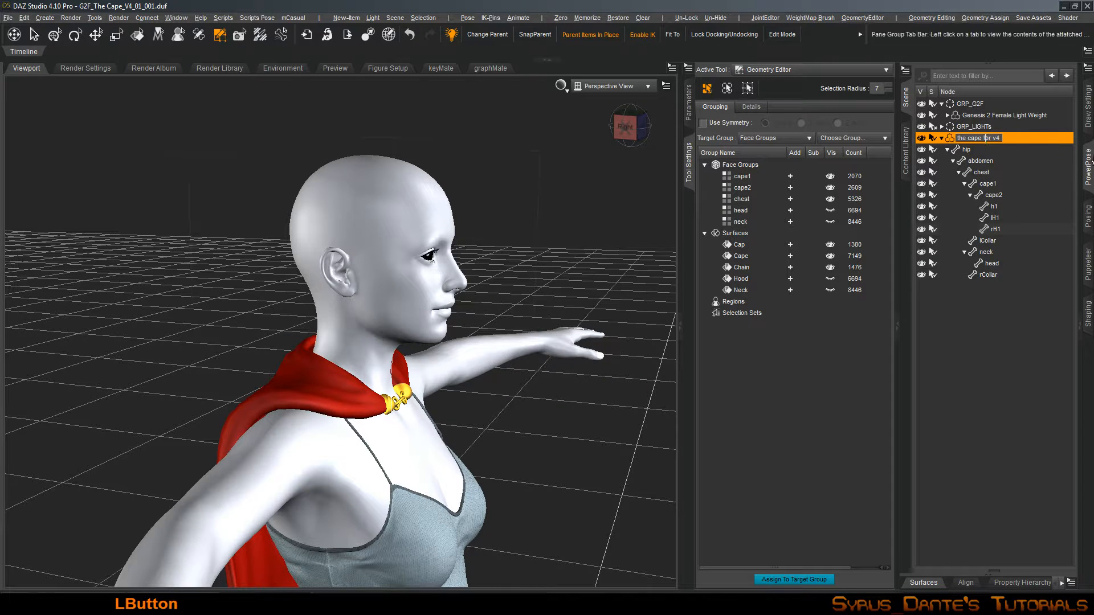
{"action": "key", "text": "Right"}
{"action": "key", "text": "End"}
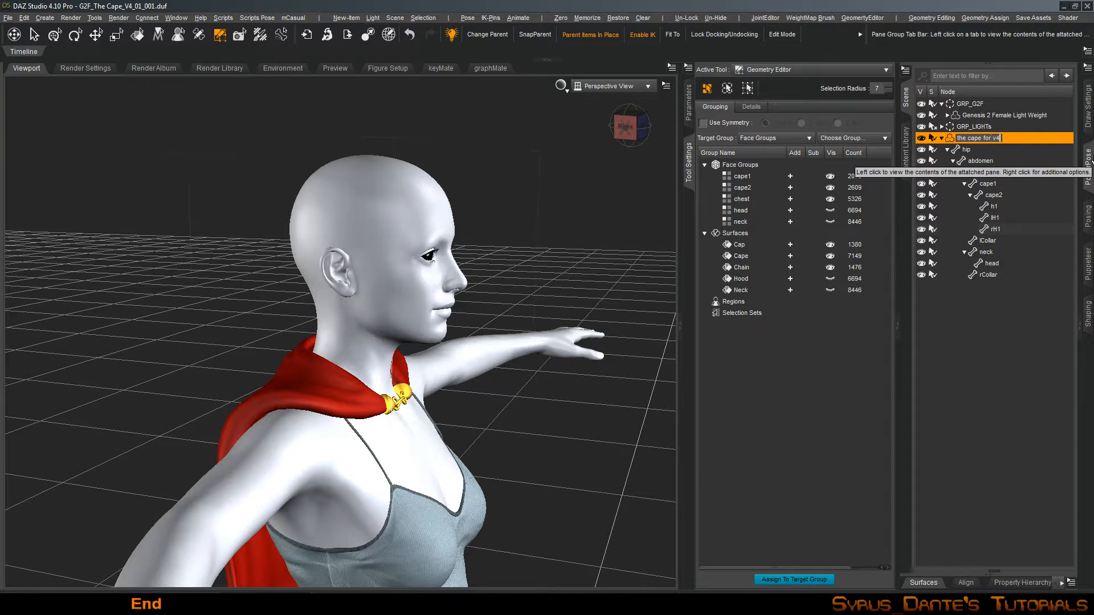
{"action": "key", "text": "ctrl+shift+Left"}
{"action": "key", "text": "ctrl+shift+Left"}
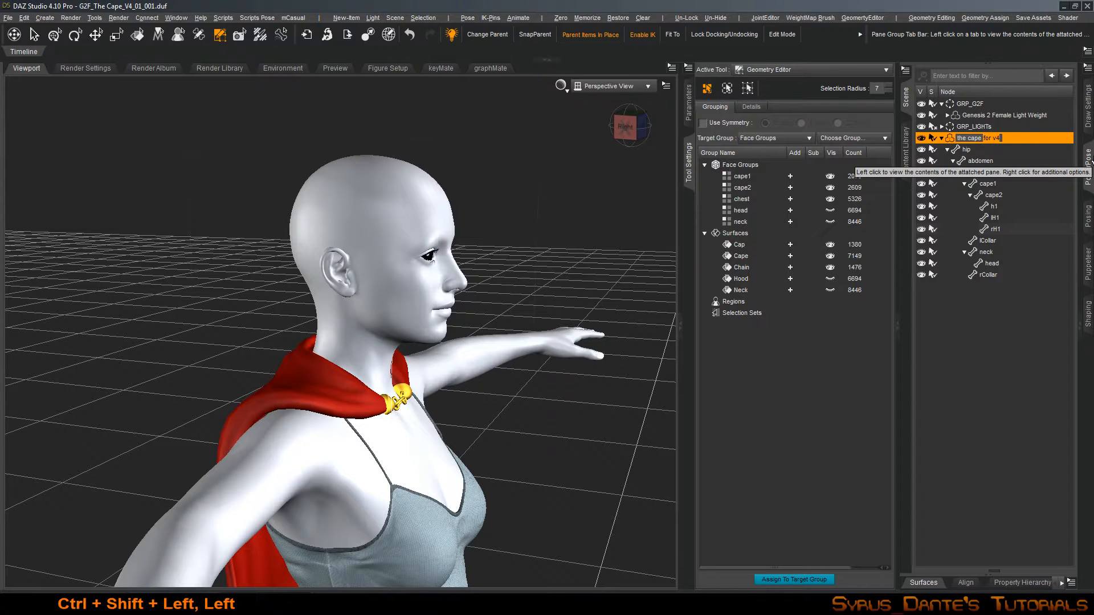
{"action": "key", "text": "Delete"}
{"action": "key", "text": "Home"}
{"action": "key", "text": "Delete"}
{"action": "type", "text": "T"}
{"action": "key", "text": "ctrl+Right"}
{"action": "key", "text": "Delete"}
{"action": "type", "text": "C"}
{"action": "key", "text": "End"}
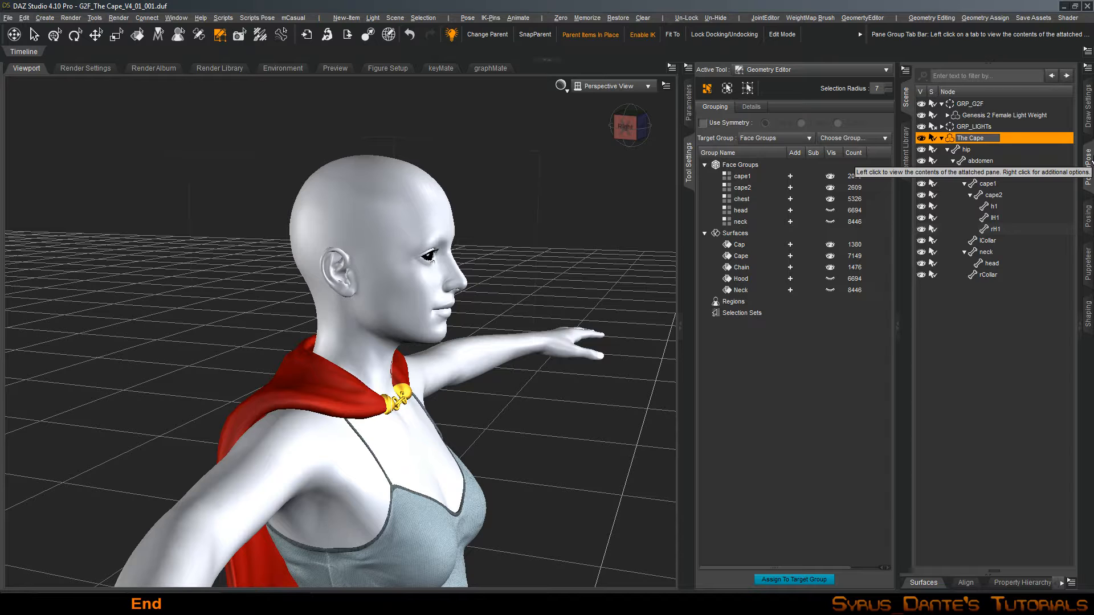
{"action": "type", "text": "- Cape"}
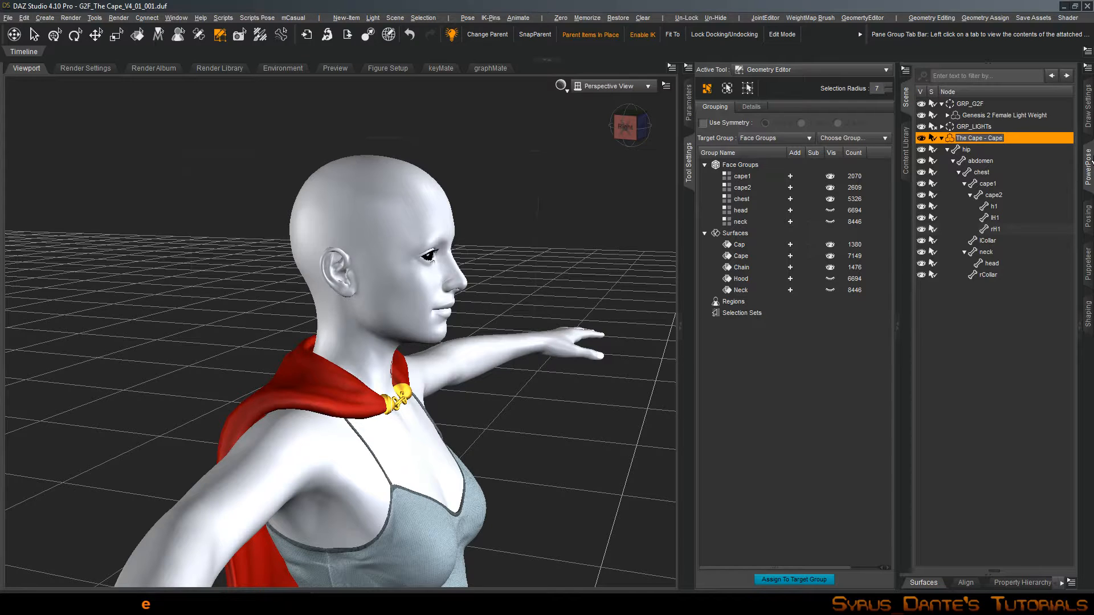
{"action": "type", "text": " Only"}
{"action": "key", "text": "Return"}
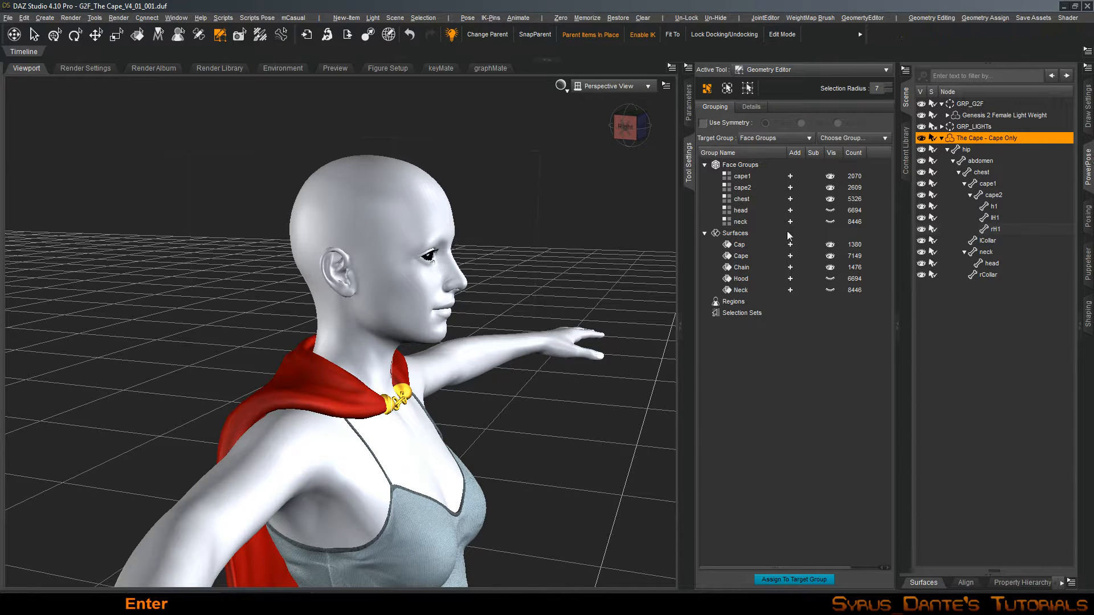
{"action": "scroll", "coordinate": [538, 328], "scroll_direction": "up", "scroll_amount": 3}
{"action": "right_click_drag", "start_coordinate": [538, 329], "coordinate": [546, 187], "text": "alt"}
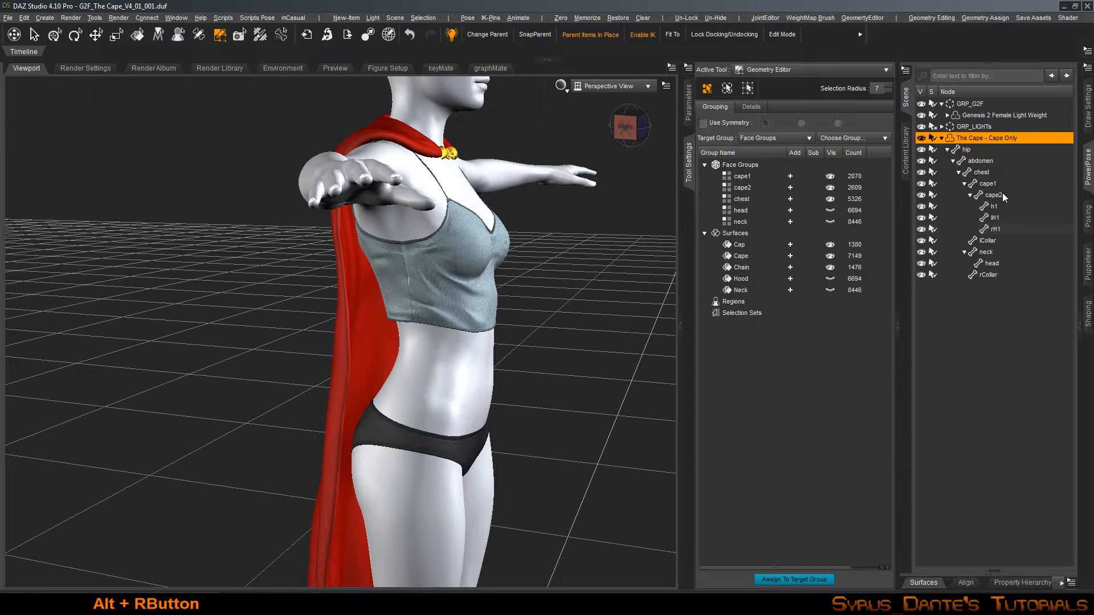
{"action": "right_click", "coordinate": [507, 271]}
{"action": "mouse_move", "coordinate": [542, 336]}
{"action": "left_click", "coordinate": [729, 4]}
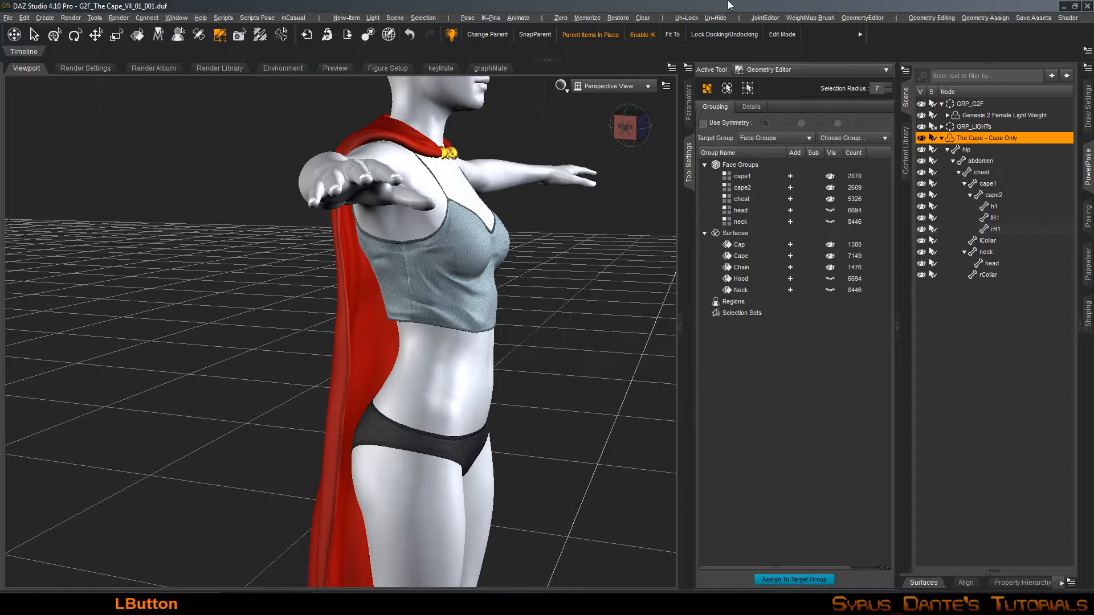
Duplicate the cape figure with its node hierarchy and hide the copy in the scene
{"action": "left_click", "coordinate": [31, 19]}
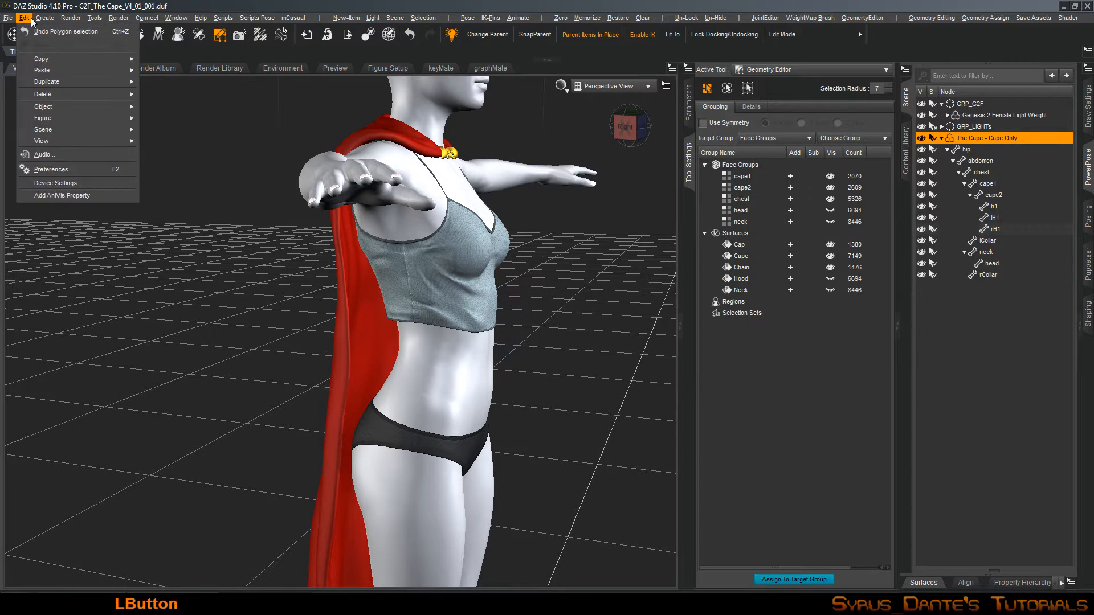
{"action": "mouse_move", "coordinate": [83, 80]}
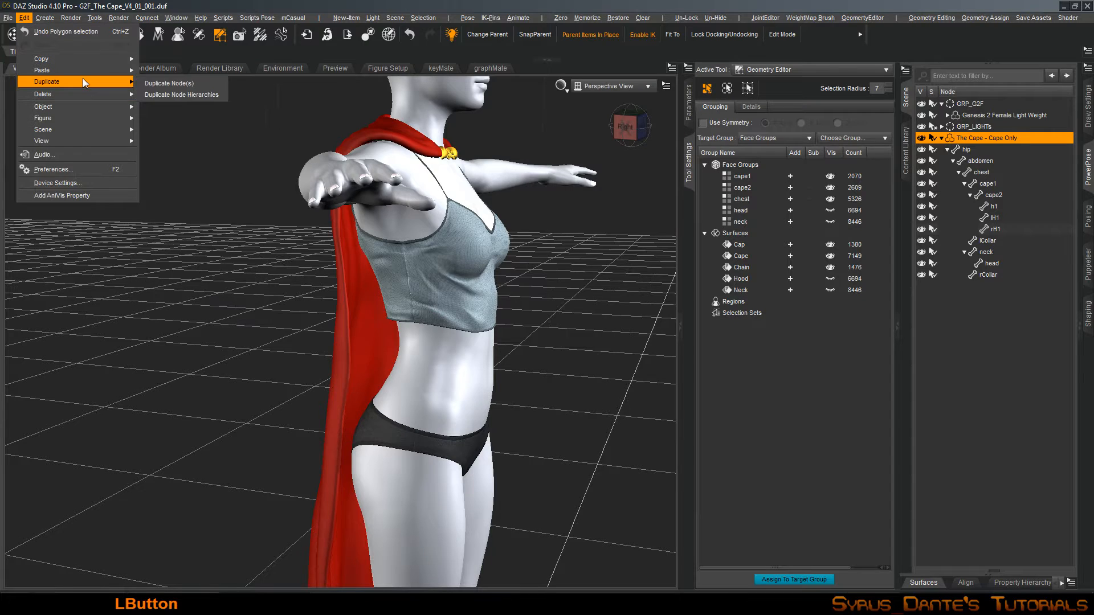
{"action": "left_click", "coordinate": [207, 96]}
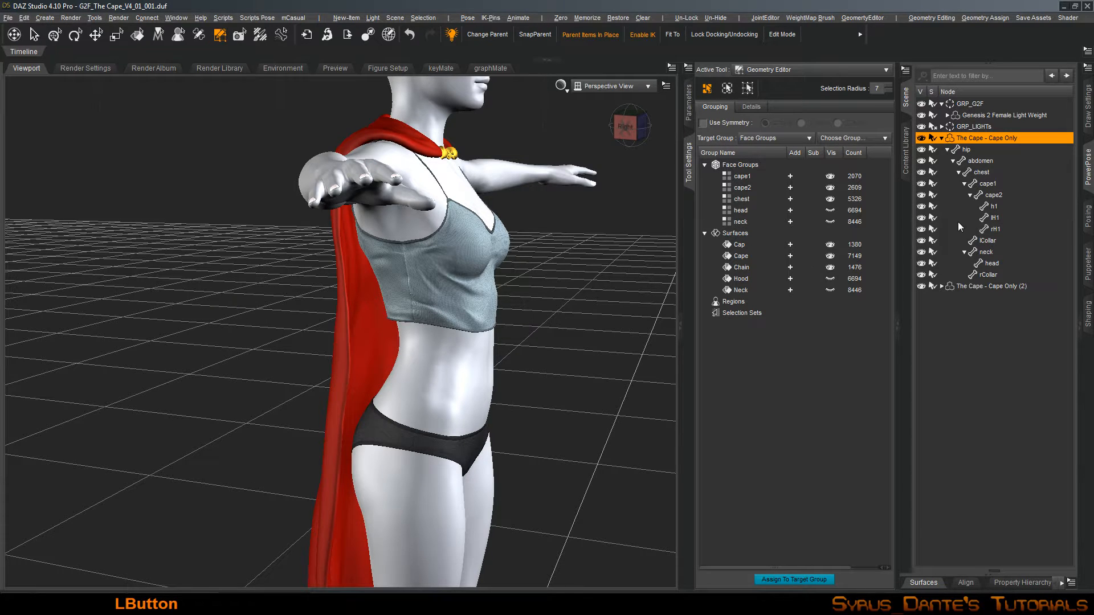
{"action": "left_click", "coordinate": [921, 286]}
{"action": "right_click", "coordinate": [363, 284]}
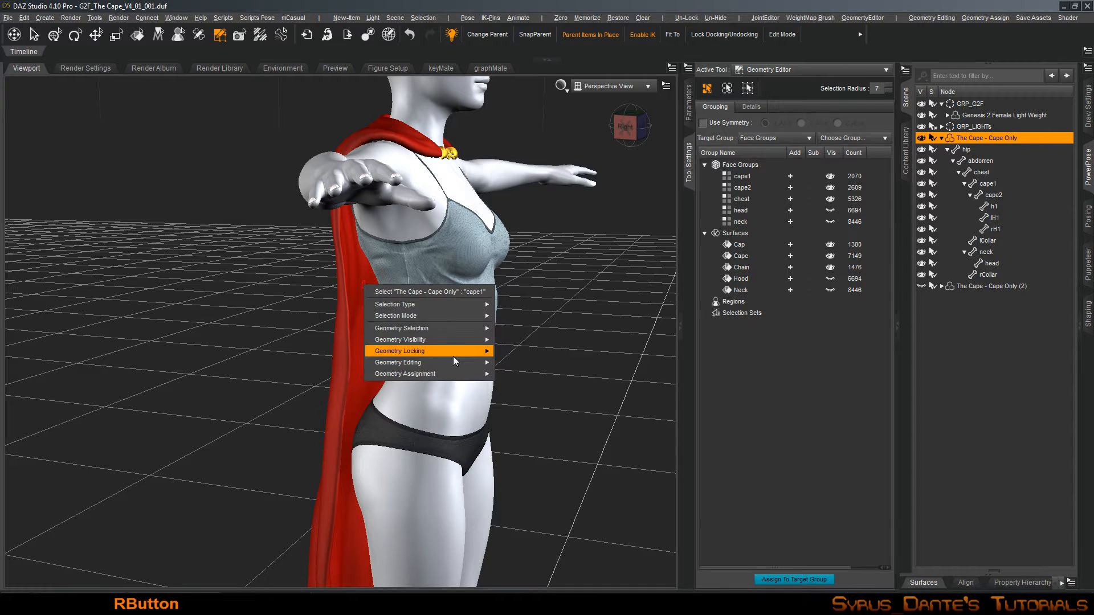
{"action": "mouse_move", "coordinate": [460, 353]}
Rename the copy's node as "The Cape for V4_25734_1" and its label as "The Cape - Cape Only_1"
{"action": "left_click", "coordinate": [965, 288]}
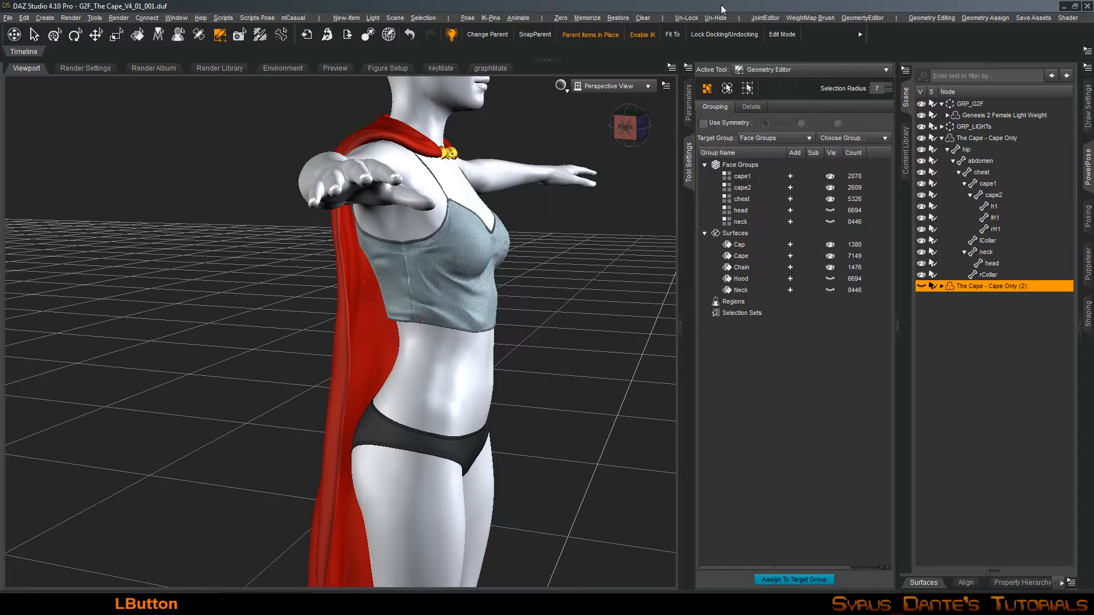
{"action": "left_click", "coordinate": [759, 20]}
{"action": "left_click", "coordinate": [759, 45]}
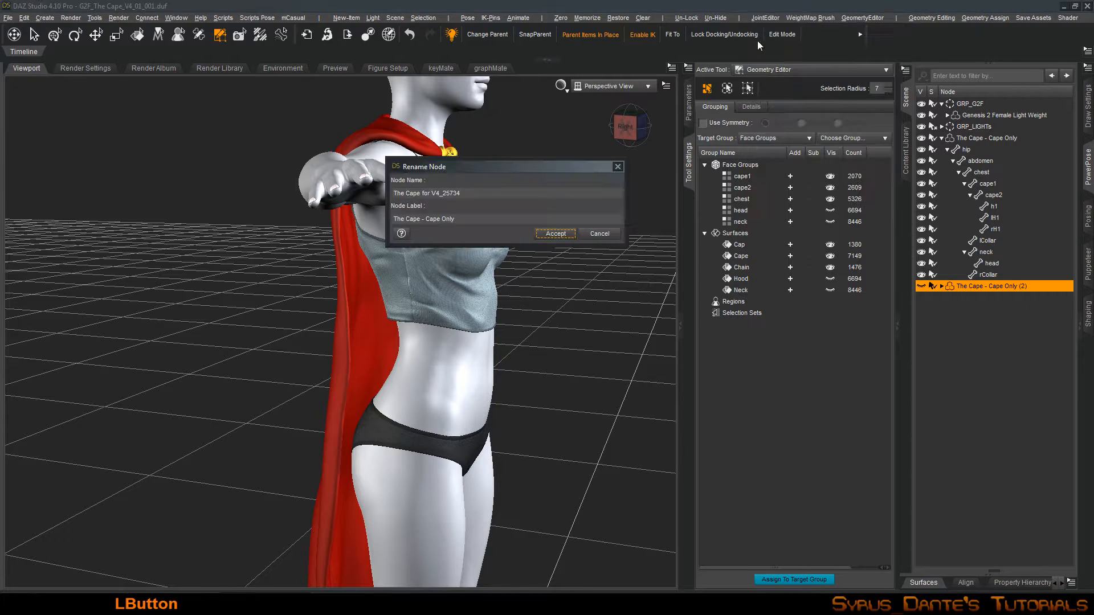
{"action": "left_click", "coordinate": [494, 198]}
{"action": "type", "text": "_1"}
{"action": "key", "text": "Tab"}
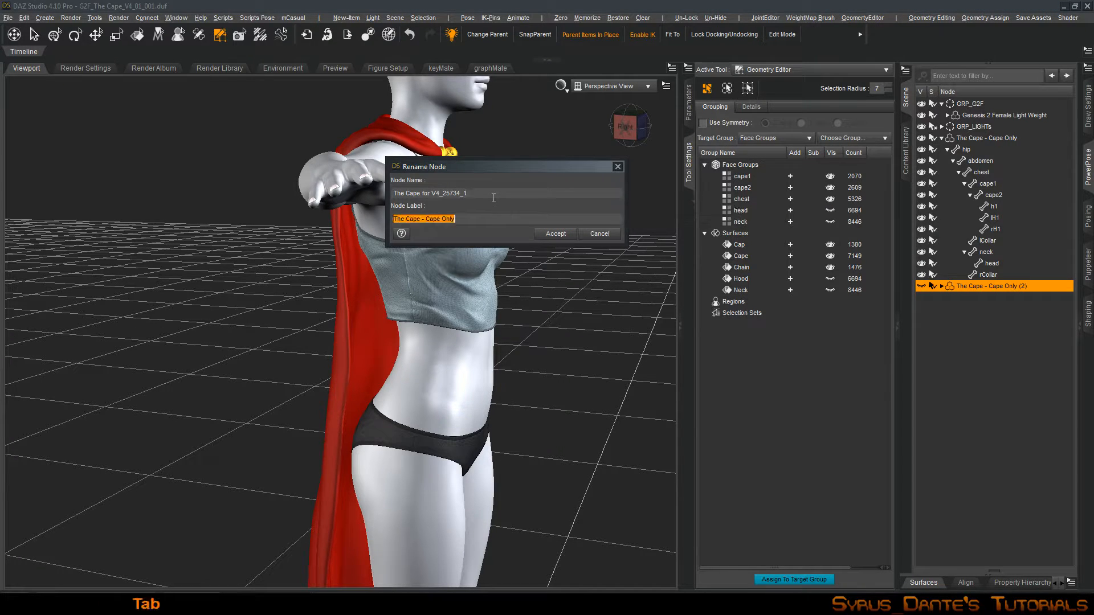
{"action": "key", "text": "End"}
{"action": "type", "text": "_1"}
{"action": "key", "text": "Return"}
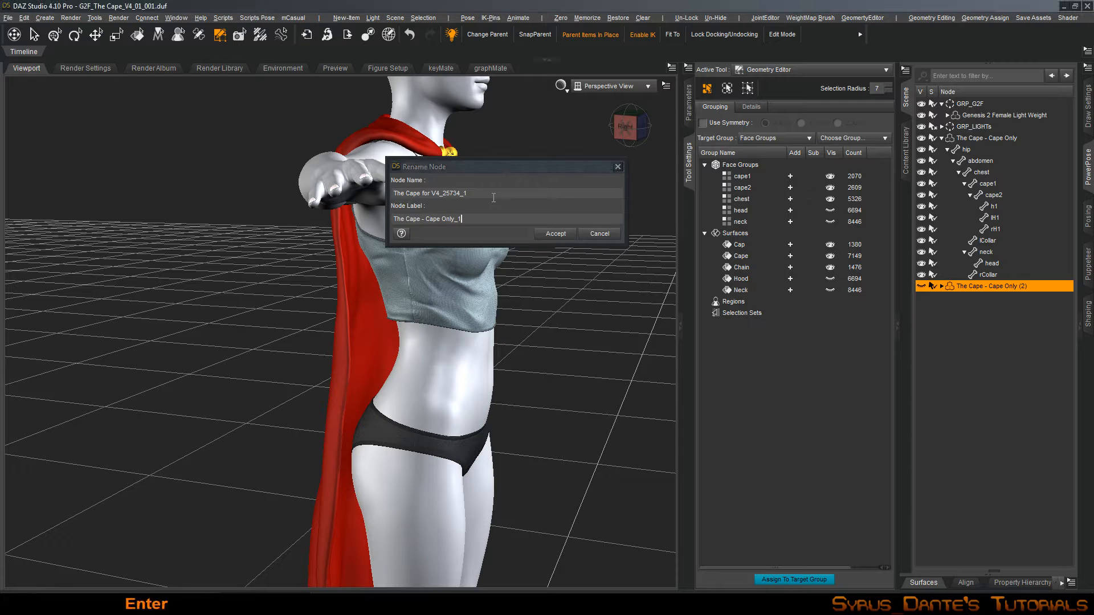
Rename the original cape's node as "The Cape for V4_25734_2" and its label as "The Cape - Cape Only_2"
{"action": "left_click", "coordinate": [1004, 138]}
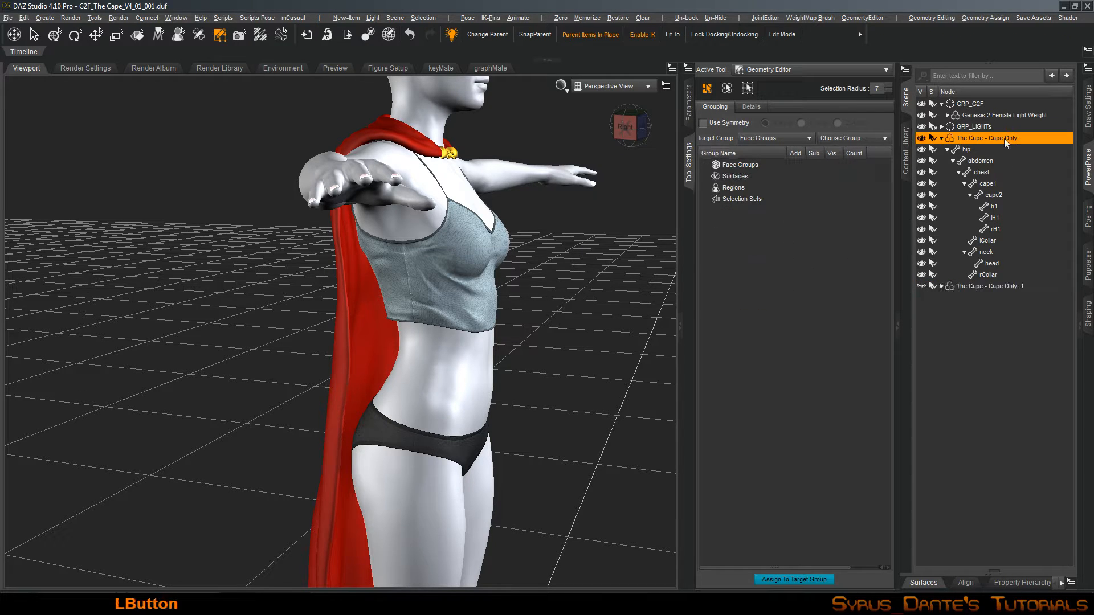
{"action": "left_click", "coordinate": [815, 18]}
{"action": "left_click", "coordinate": [774, 54]}
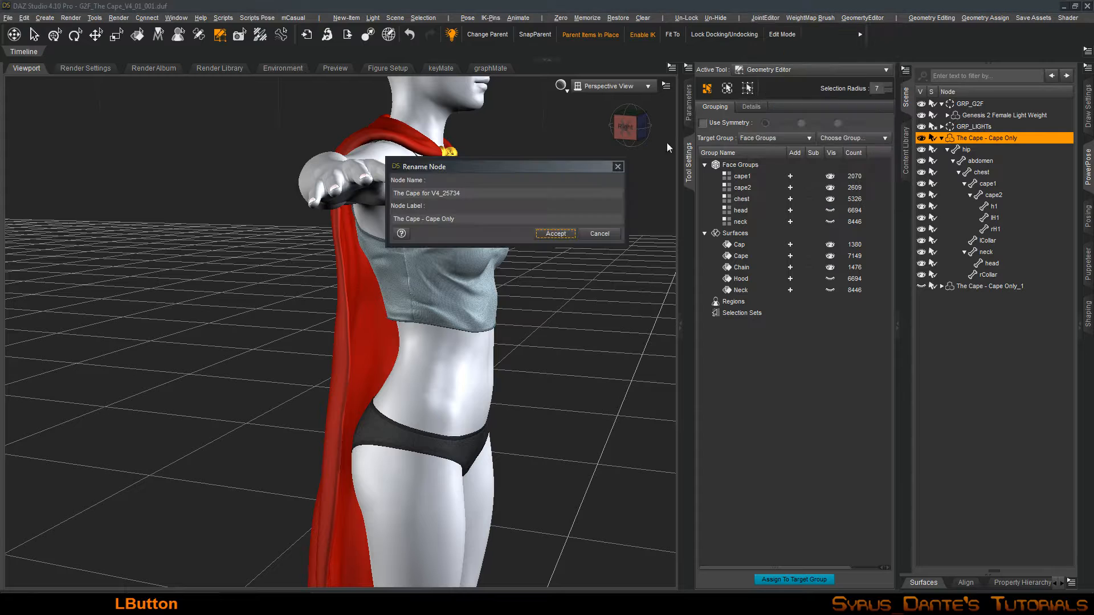
{"action": "left_click", "coordinate": [475, 192]}
{"action": "type", "text": "_"}
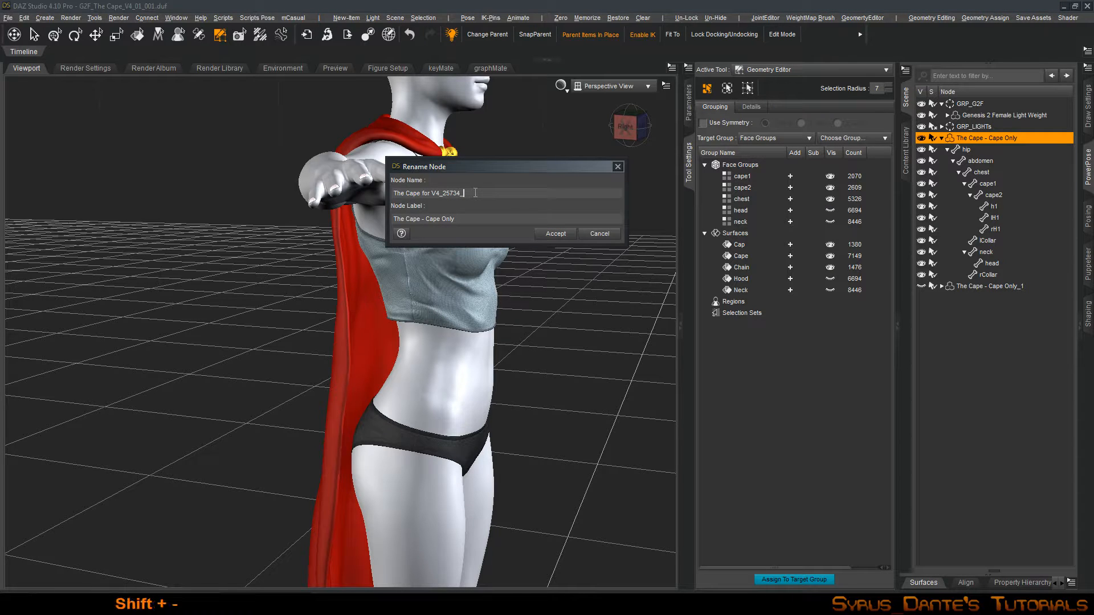
{"action": "type", "text": "2"}
{"action": "key", "text": "Tab"}
{"action": "key", "text": "End"}
{"action": "type", "text": "_2"}
{"action": "key", "text": "Return"}
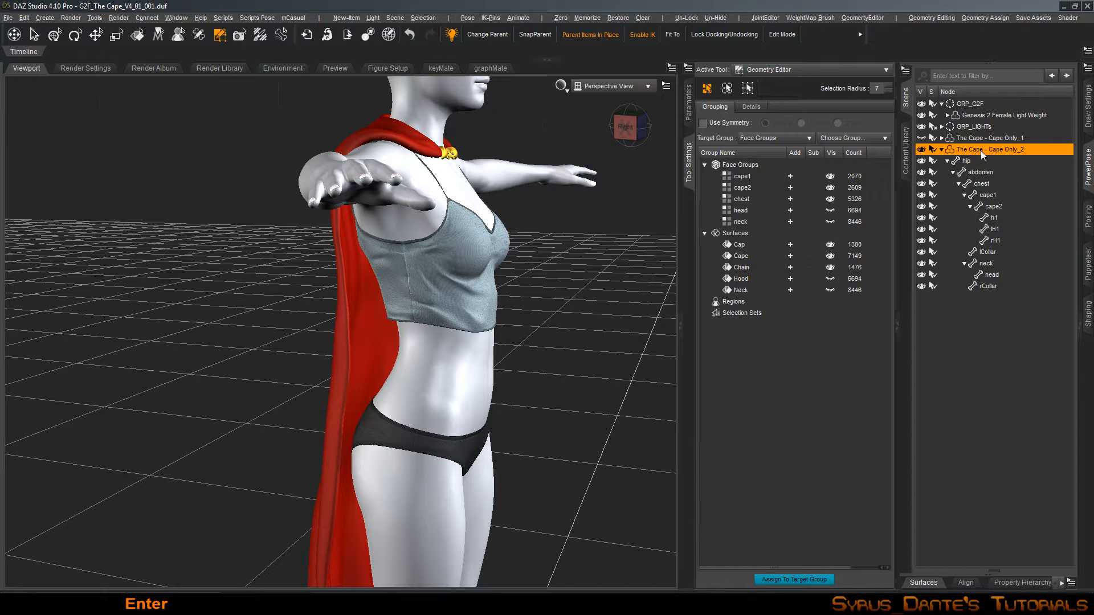
Delete the hidden hood and neck polygons from "The Cape - Cape Only_2"
{"action": "right_click", "coordinate": [364, 306]}
{"action": "mouse_move", "coordinate": [425, 381]}
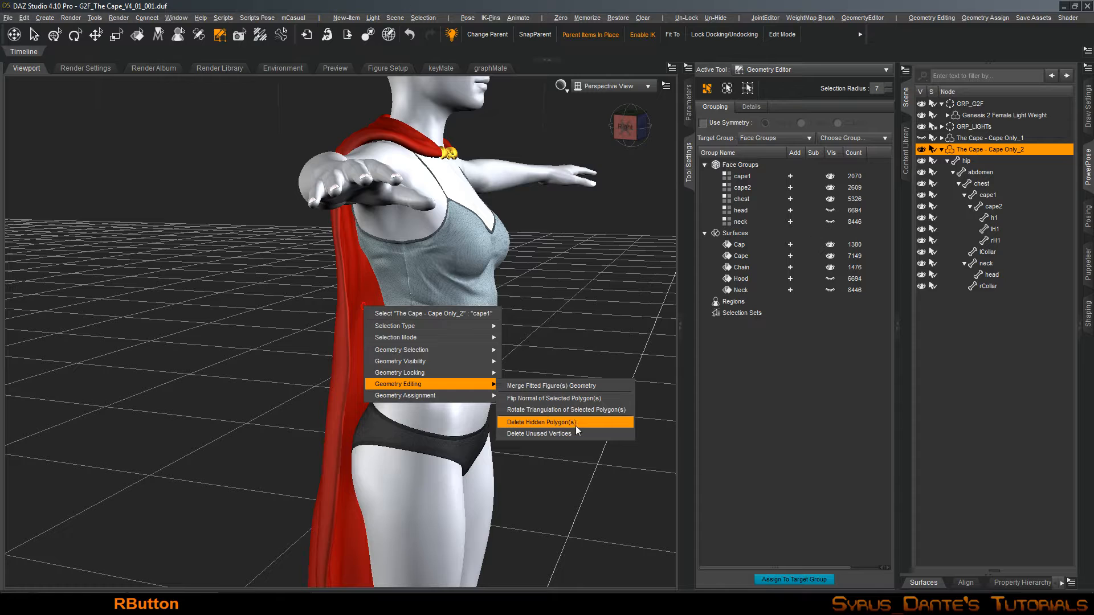
{"action": "left_click", "coordinate": [576, 426]}
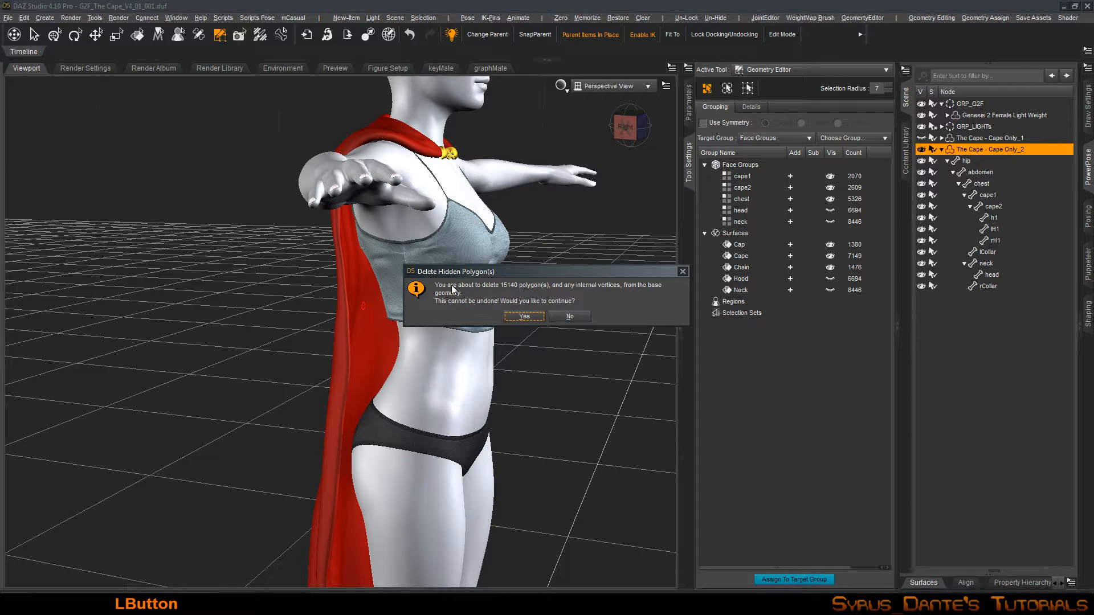
{"action": "left_click", "coordinate": [515, 317]}
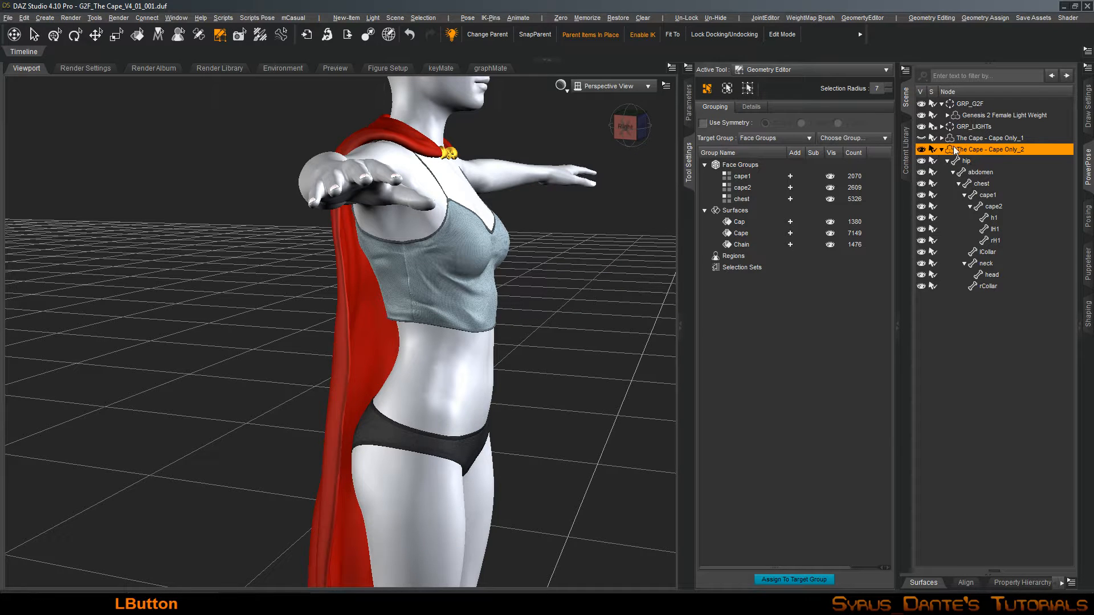
Hide "The Cape - Cape Only_2", show "The Cape - Cape Only_1" and make its Hood and Neck surfaces visible
{"action": "left_click", "coordinate": [922, 147]}
{"action": "left_click", "coordinate": [921, 138]}
{"action": "left_click", "coordinate": [975, 140]}
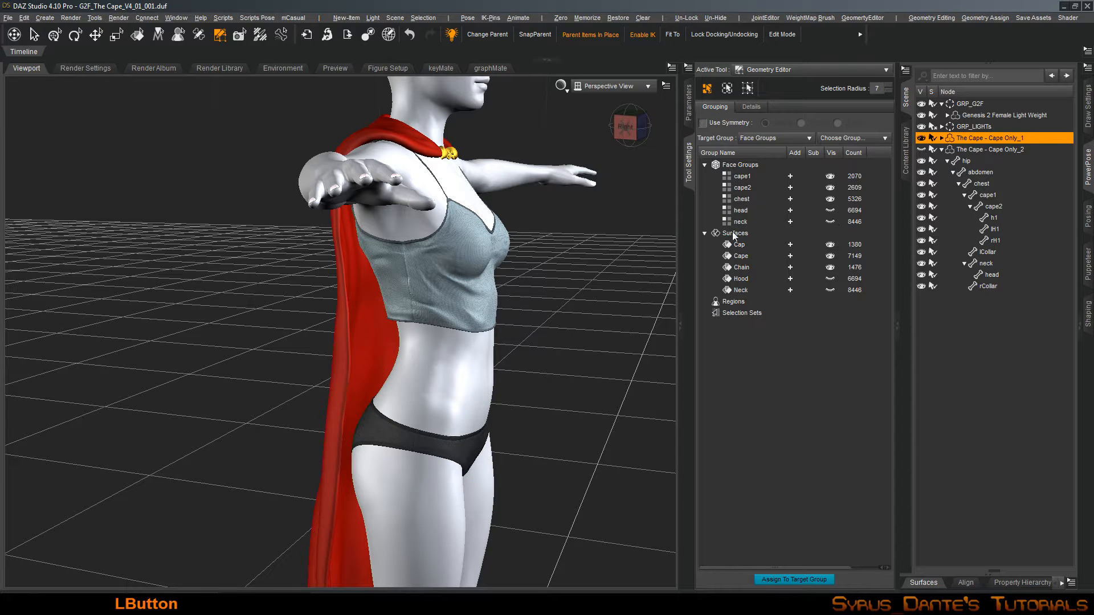
{"action": "left_click", "coordinate": [830, 279]}
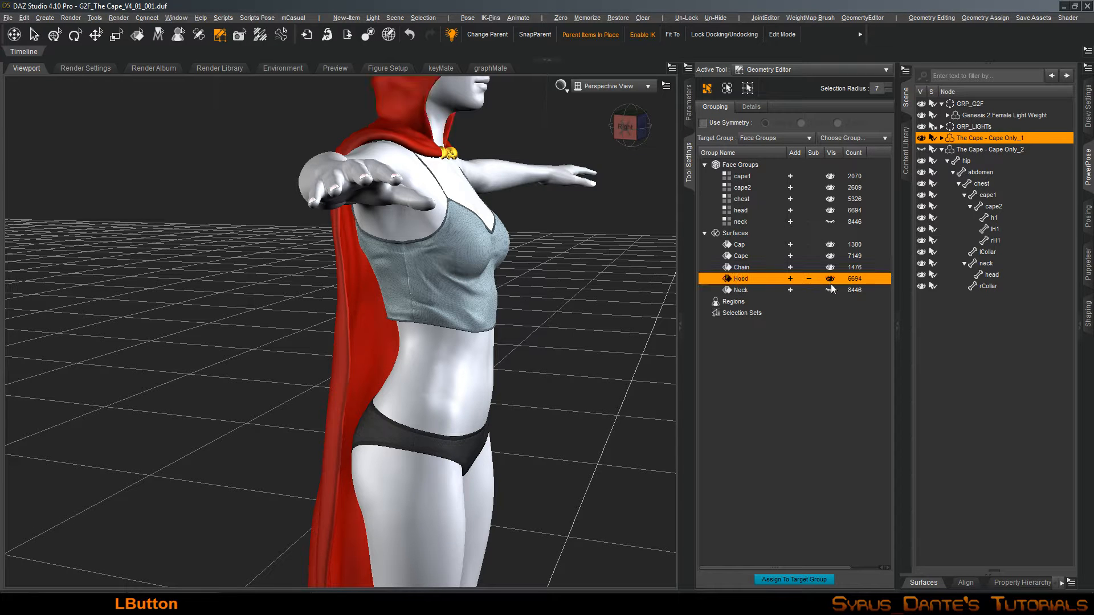
{"action": "left_click", "coordinate": [830, 290]}
{"action": "mouse_move", "coordinate": [537, 271]}
{"action": "right_mouse_down", "text": "alt"}
{"action": "mouse_move", "coordinate": [470, 277]}
{"action": "mouse_move", "coordinate": [538, 269]}
{"action": "right_mouse_up", "text": "alt"}
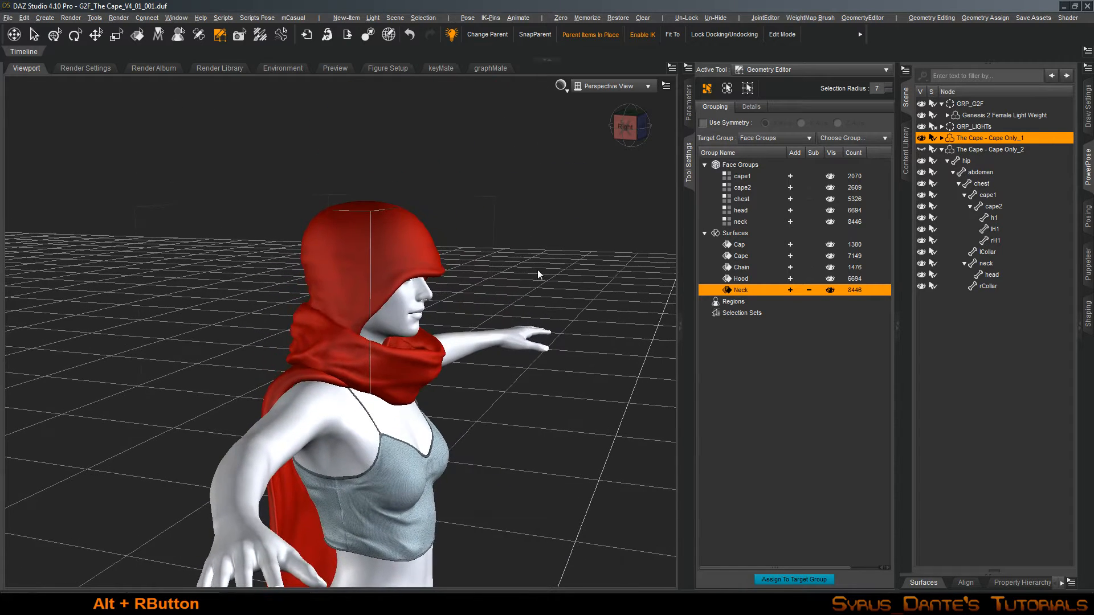
{"action": "scroll", "coordinate": [536, 268], "scroll_direction": "down", "scroll_amount": 4}
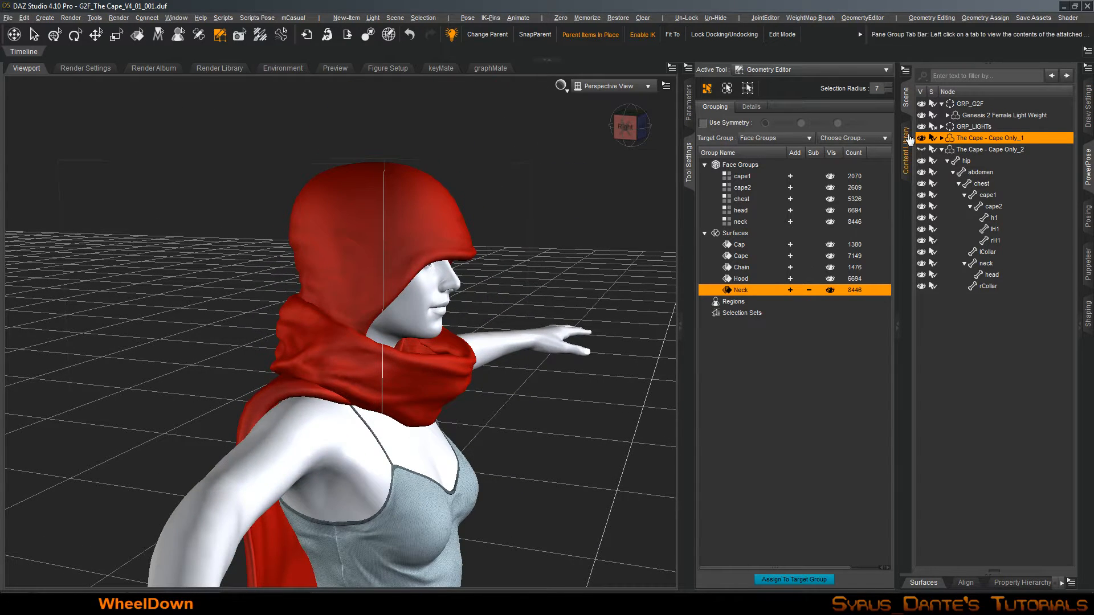
Rename "The Cape - Cape Only_1" as "The Cape - Complete"
{"action": "left_click", "coordinate": [996, 138]}
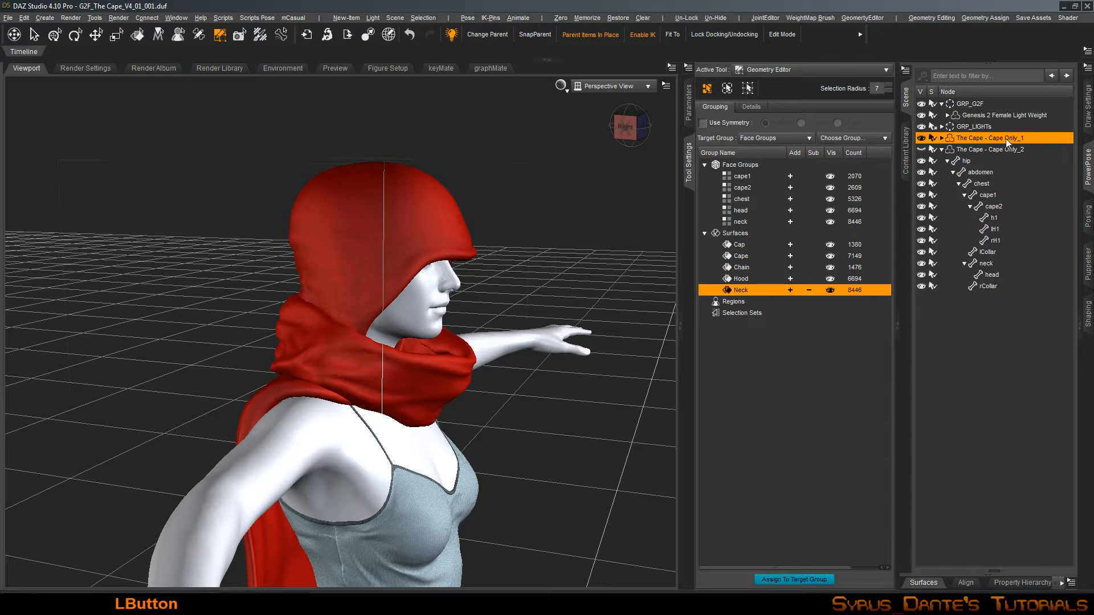
{"action": "left_click_drag", "start_coordinate": [990, 138], "coordinate": [1034, 142]}
{"action": "type", "text": "C"}
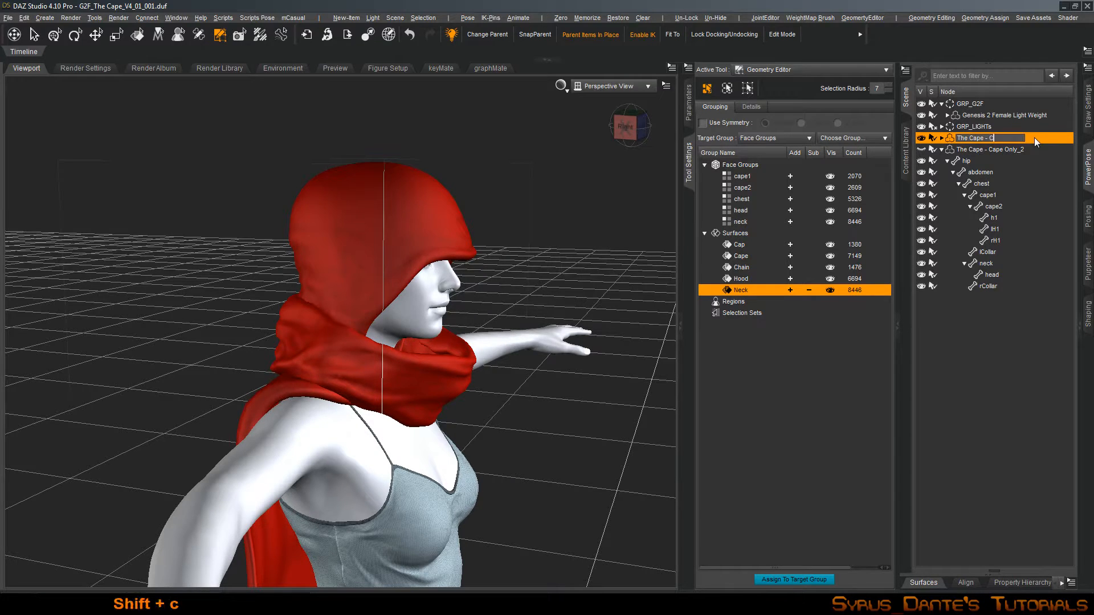
{"action": "type", "text": "omplete"}
{"action": "key", "text": "Return"}
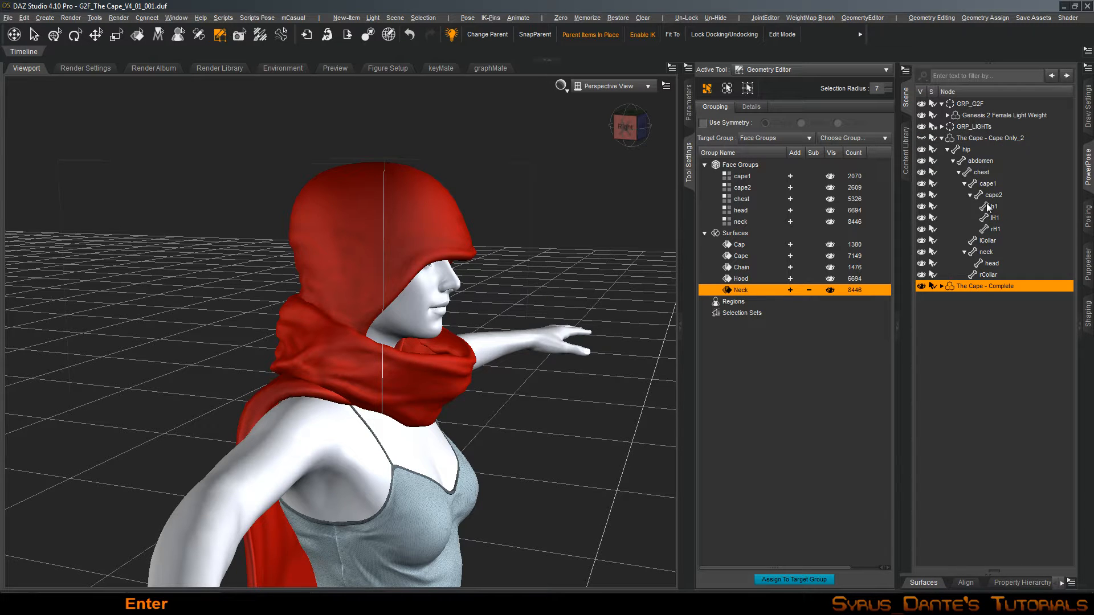
Prefix the complete cape's label with "01" so it reads "01The Cape - Complete"
{"action": "left_click", "coordinate": [991, 287]}
{"action": "key", "text": "Home"}
{"action": "type", "text": "01"}
{"action": "key", "text": "Return"}
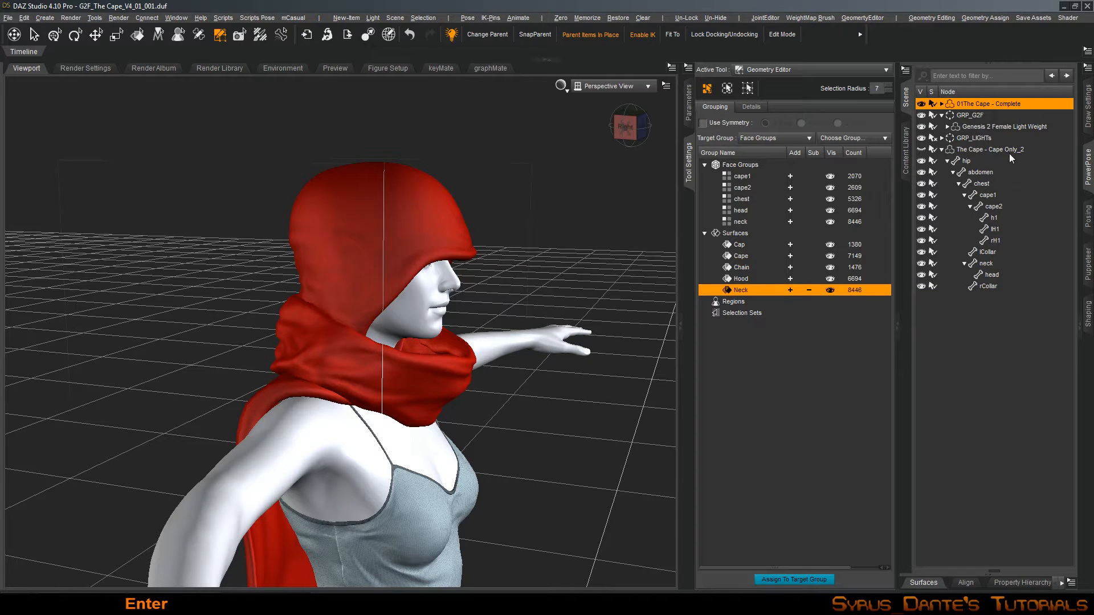
Hide the complete cape and show "The Cape - Cape Only_2" as the selected figure
{"action": "left_click", "coordinate": [985, 150]}
{"action": "left_click", "coordinate": [921, 104]}
{"action": "left_click", "coordinate": [921, 149]}
{"action": "left_click_drag", "start_coordinate": [532, 353], "coordinate": [547, 350], "text": "alt"}
{"action": "right_click_drag", "start_coordinate": [547, 350], "coordinate": [484, 357], "text": "alt"}
{"action": "scroll", "coordinate": [485, 357], "scroll_direction": "up", "scroll_amount": 2}
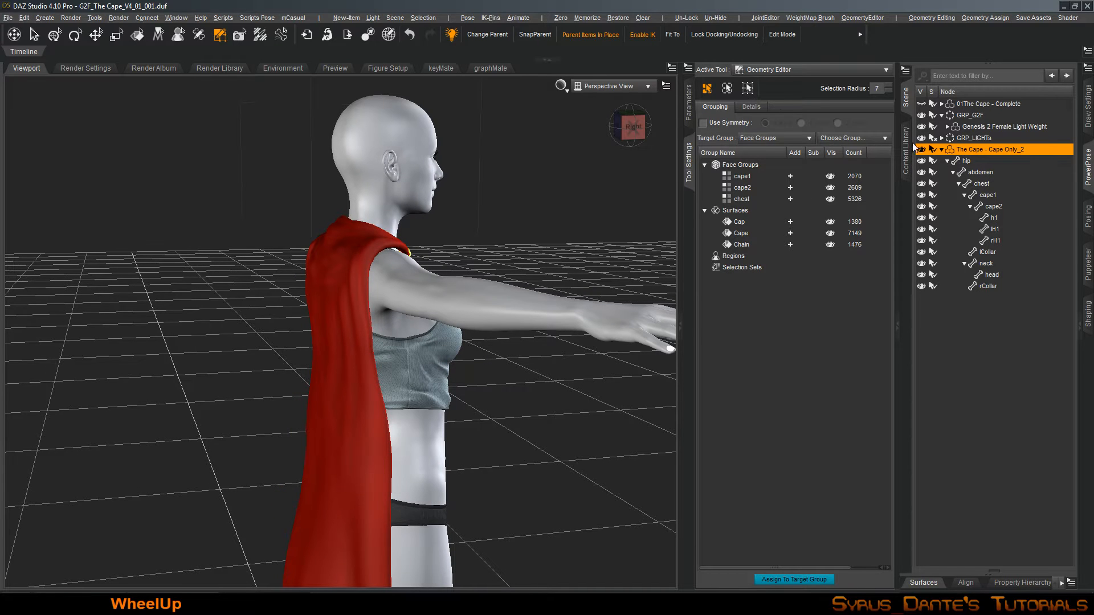
Using the Joint Editor, delete the head bone from "The Cape - Cape Only_2"
{"action": "left_click", "coordinate": [815, 69]}
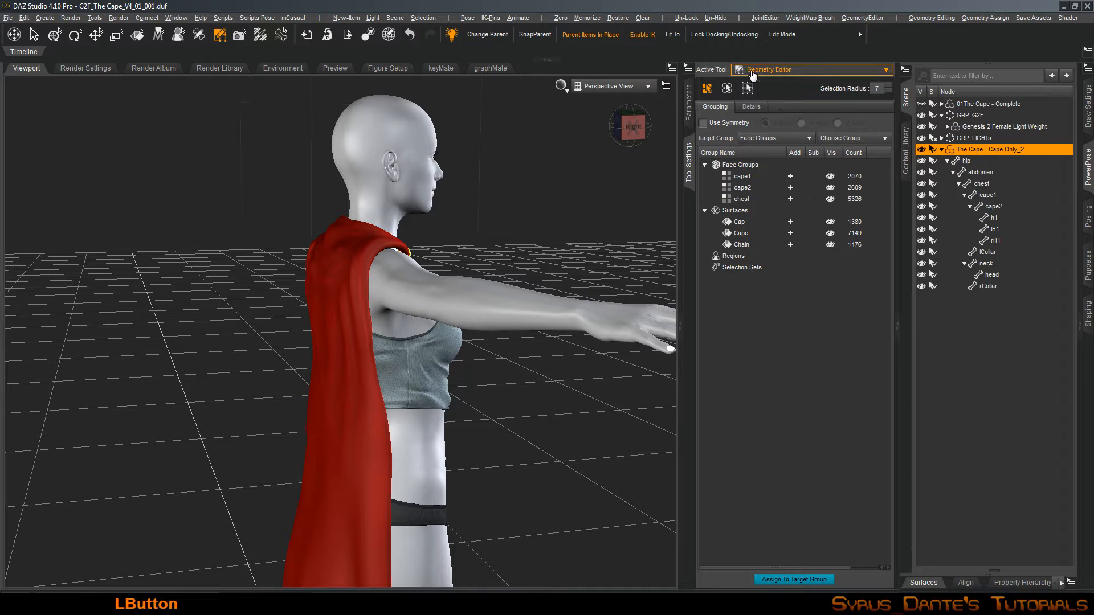
{"action": "left_click", "coordinate": [797, 208]}
{"action": "left_click_drag", "start_coordinate": [576, 188], "coordinate": [495, 185], "text": "alt"}
{"action": "left_click", "coordinate": [414, 161]}
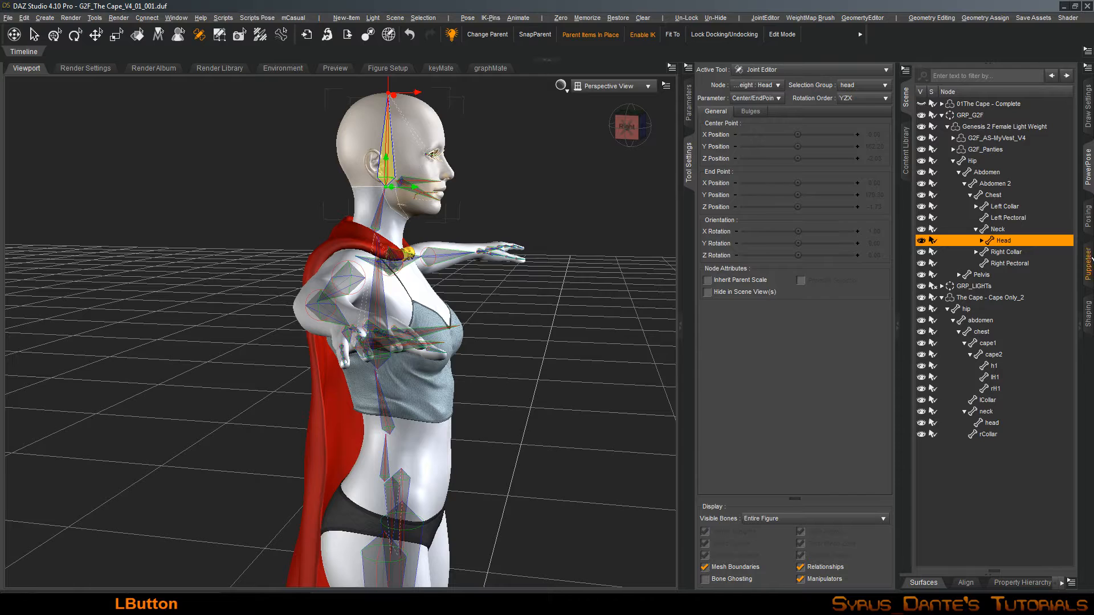
{"action": "left_click", "coordinate": [1014, 297]}
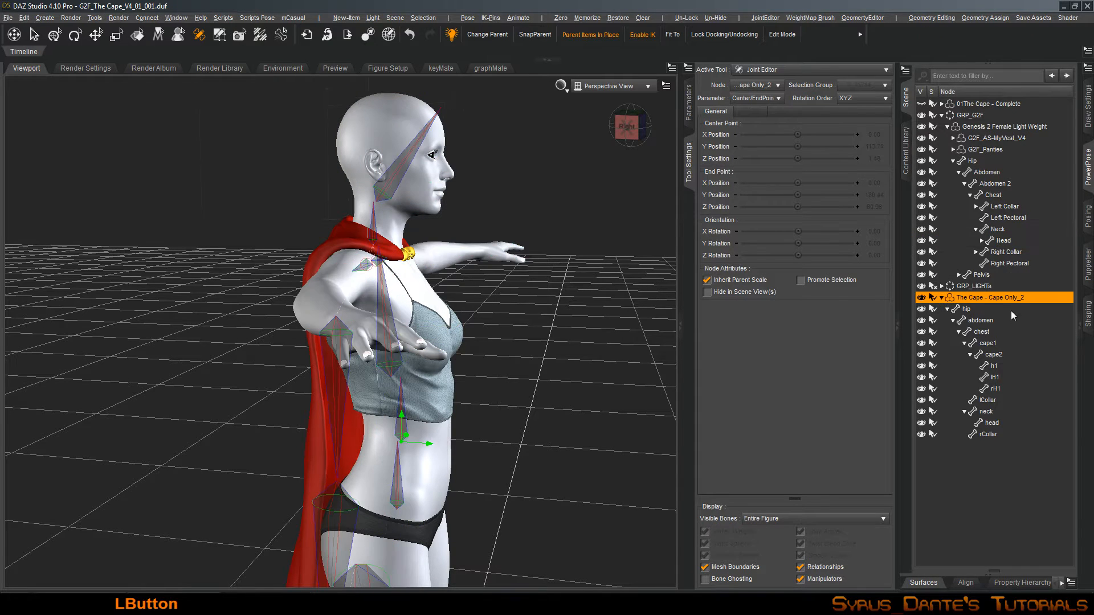
{"action": "left_click", "coordinate": [992, 423]}
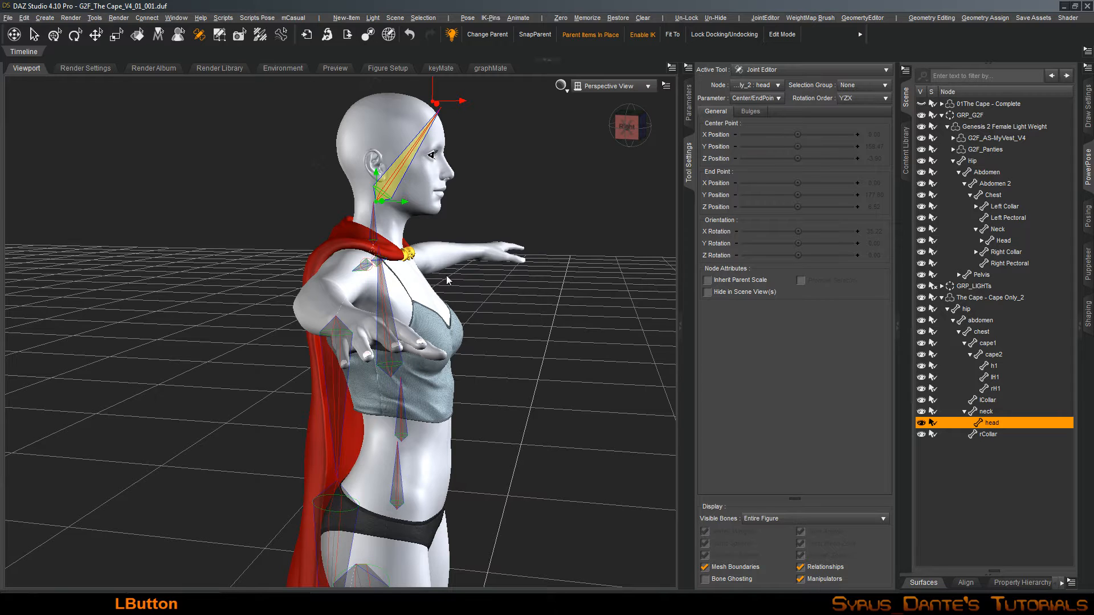
{"action": "key", "text": "shift+Delete"}
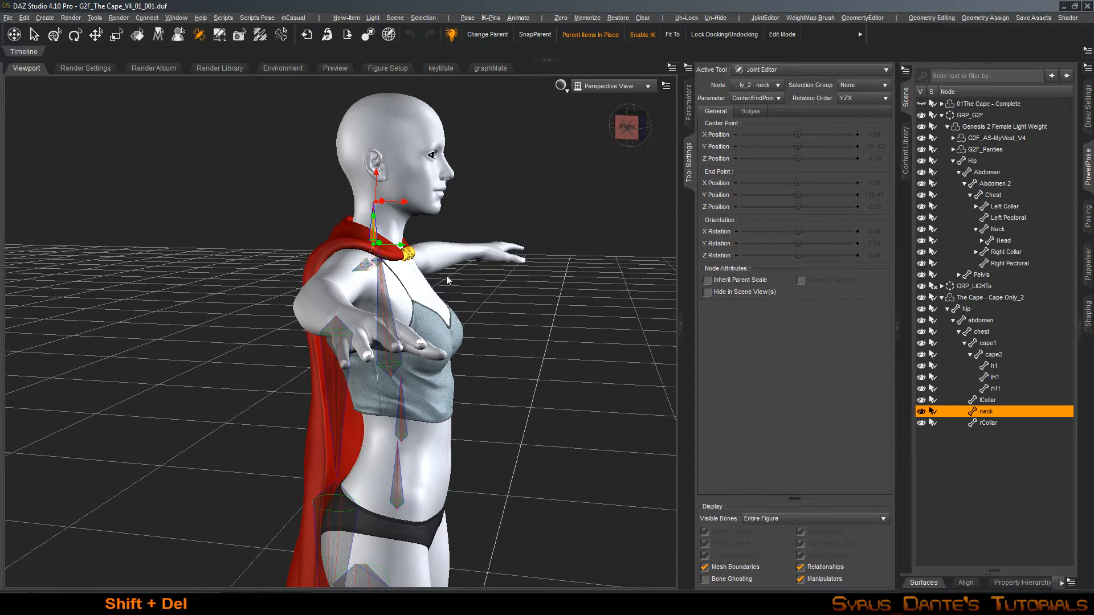
Examine the placement of the cape-only figure's rCollar and rH1 bones with the Joint Editor
{"action": "left_click", "coordinate": [986, 423]}
{"action": "left_click_drag", "start_coordinate": [521, 309], "coordinate": [410, 310], "text": "alt"}
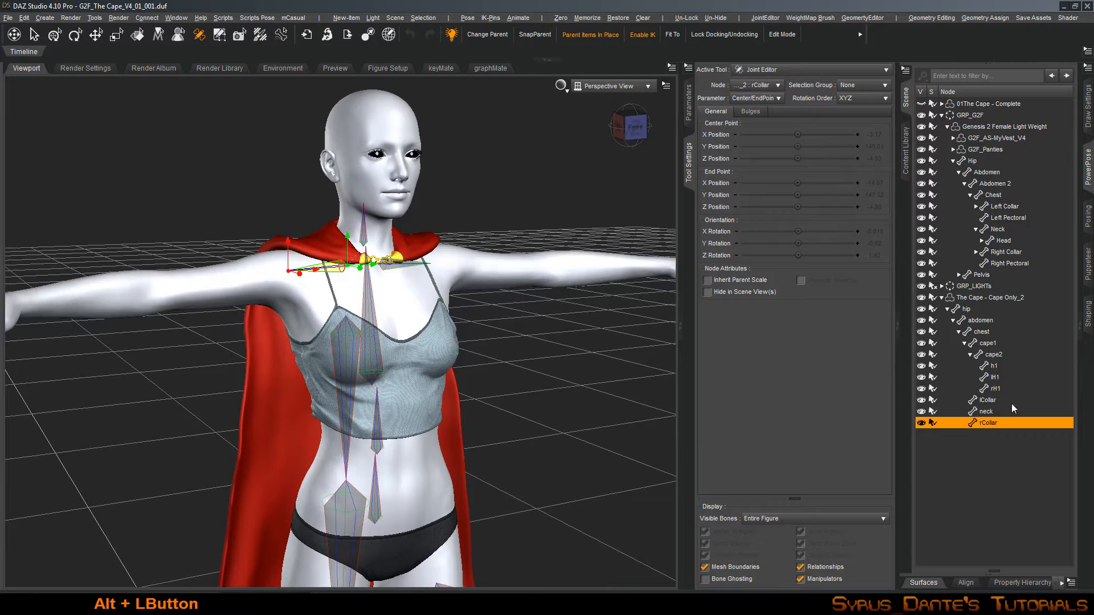
{"action": "left_click", "coordinate": [1008, 388]}
{"action": "right_click_drag", "start_coordinate": [571, 454], "coordinate": [419, 391], "text": "alt"}
{"action": "left_click_drag", "start_coordinate": [419, 391], "coordinate": [490, 391], "text": "alt"}
{"action": "right_click_drag", "start_coordinate": [427, 392], "coordinate": [482, 212], "text": "alt"}
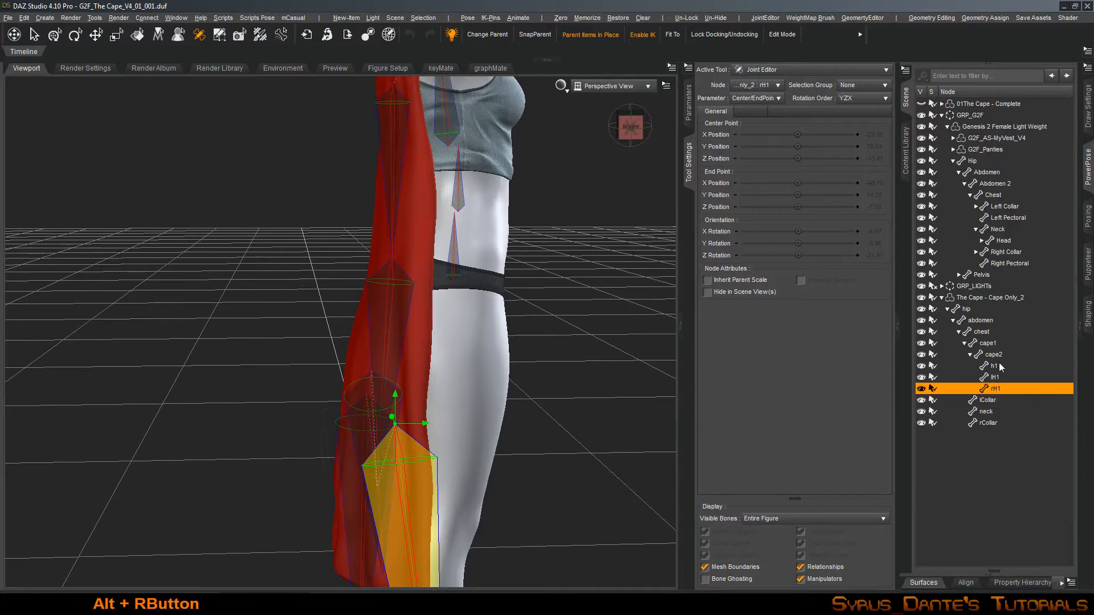
Switch to the Universal tool and examine the rH1 bone's position on the lower back of the cape
{"action": "left_click", "coordinate": [750, 77]}
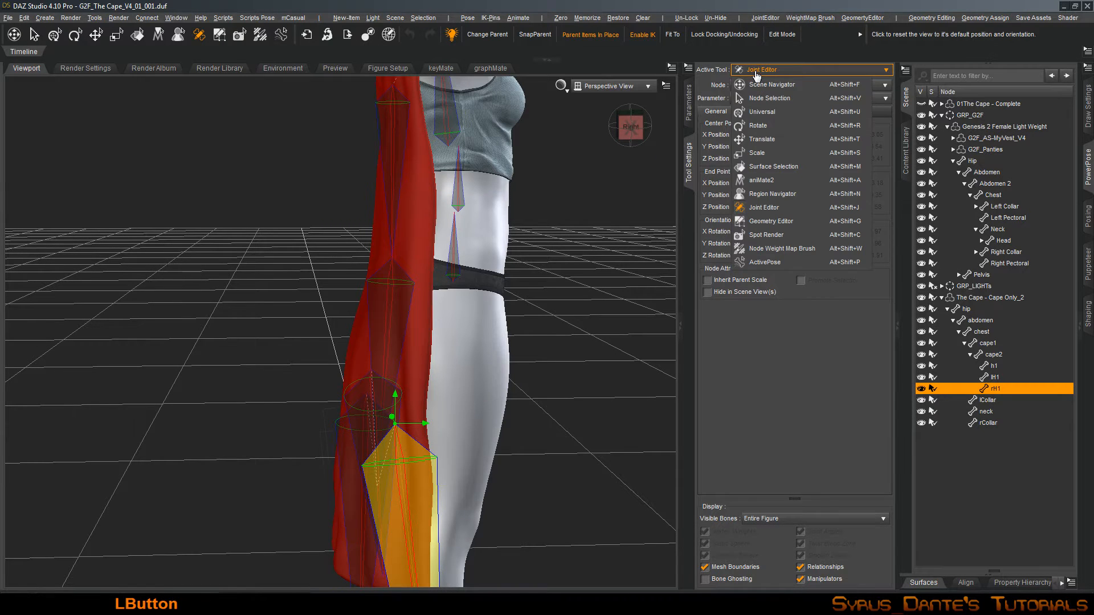
{"action": "left_click", "coordinate": [766, 112]}
{"action": "right_click_drag", "start_coordinate": [539, 295], "coordinate": [534, 308], "text": "alt"}
{"action": "left_click_drag", "start_coordinate": [534, 308], "coordinate": [539, 308], "text": "alt"}
{"action": "scroll", "coordinate": [538, 308], "scroll_direction": "up", "scroll_amount": 4}
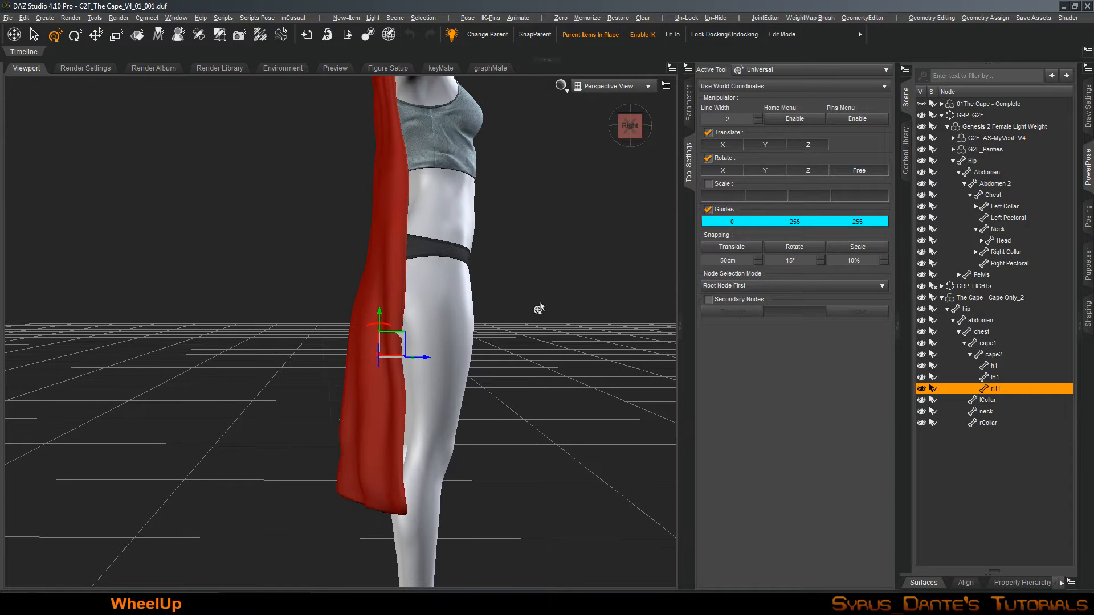
{"action": "left_click_drag", "start_coordinate": [547, 321], "coordinate": [643, 356], "text": "alt"}
{"action": "right_click_drag", "start_coordinate": [547, 321], "coordinate": [548, 325], "text": "alt"}
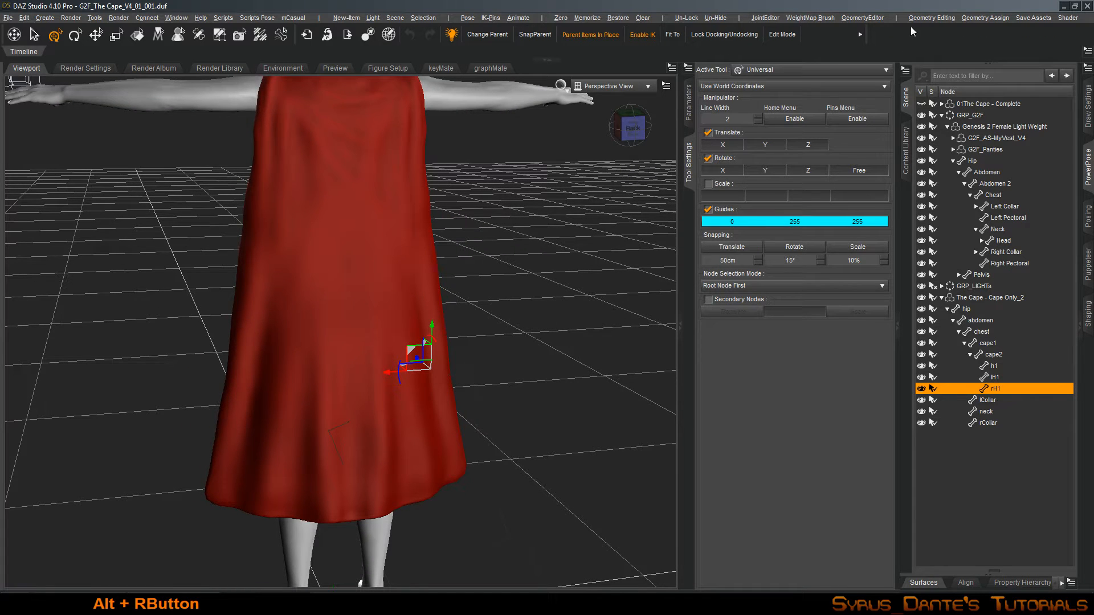
Activate the Node Weight Map Brush and select the cape-only figure's chest, cape1, cape2, h1, lH1 and rH1 bones
{"action": "left_click", "coordinate": [808, 69]}
{"action": "left_click", "coordinate": [791, 249]}
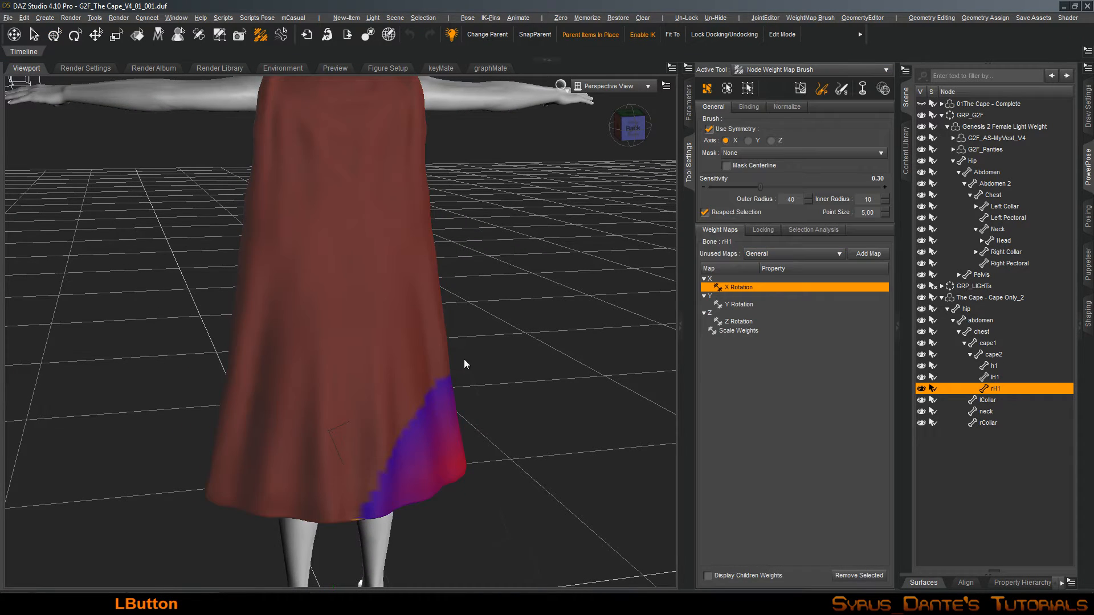
{"action": "left_click", "coordinate": [1000, 342], "text": "shift"}
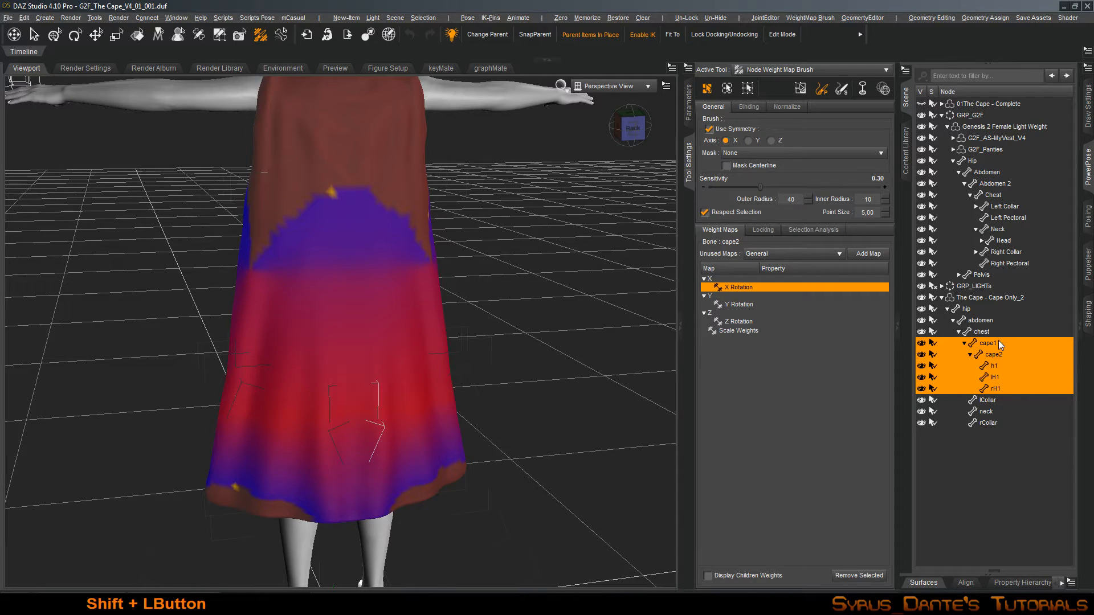
{"action": "left_click", "coordinate": [998, 332], "text": "shift"}
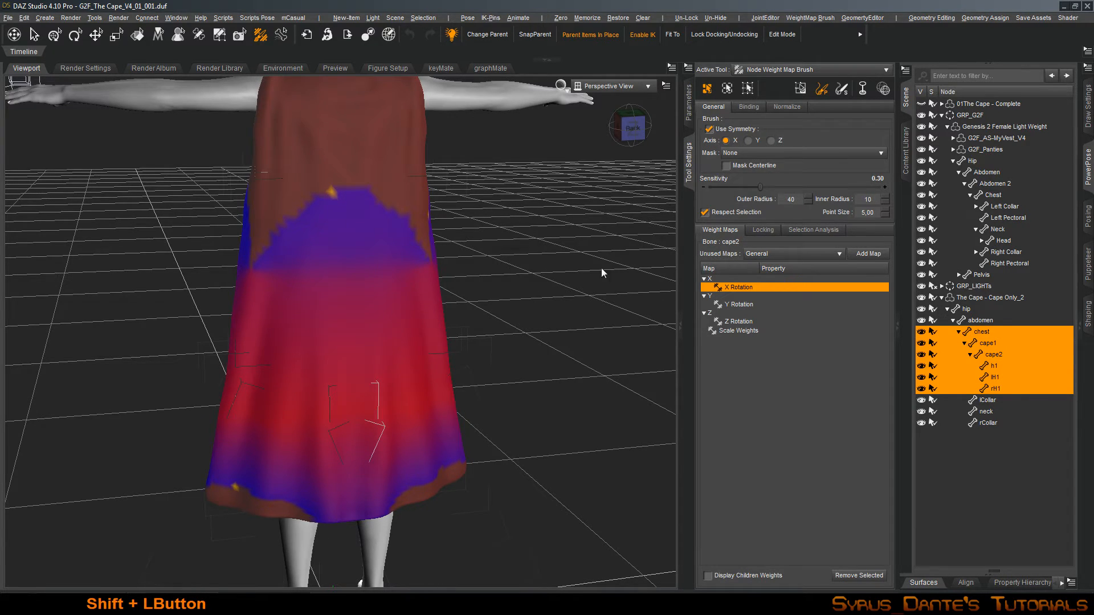
{"action": "right_click_drag", "start_coordinate": [541, 91], "coordinate": [554, 232], "text": "alt"}
{"action": "left_click_drag", "start_coordinate": [554, 232], "coordinate": [520, 255], "text": "alt"}
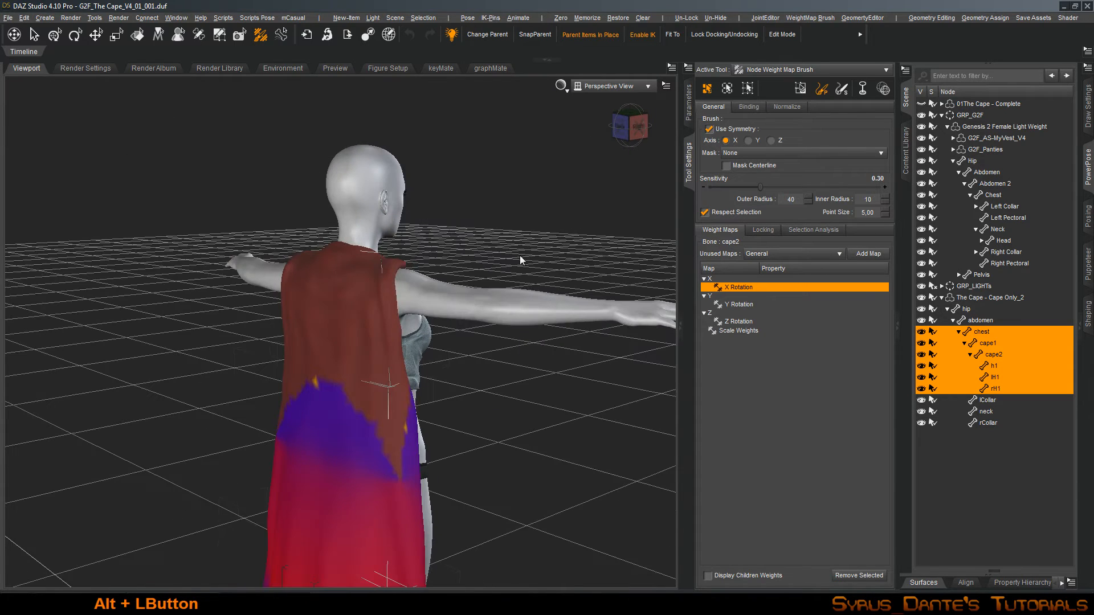
Select all the cape's polygons and try to apply a weight editing command to the selected bones
{"action": "key", "text": "ctrl+Num_Lock"}
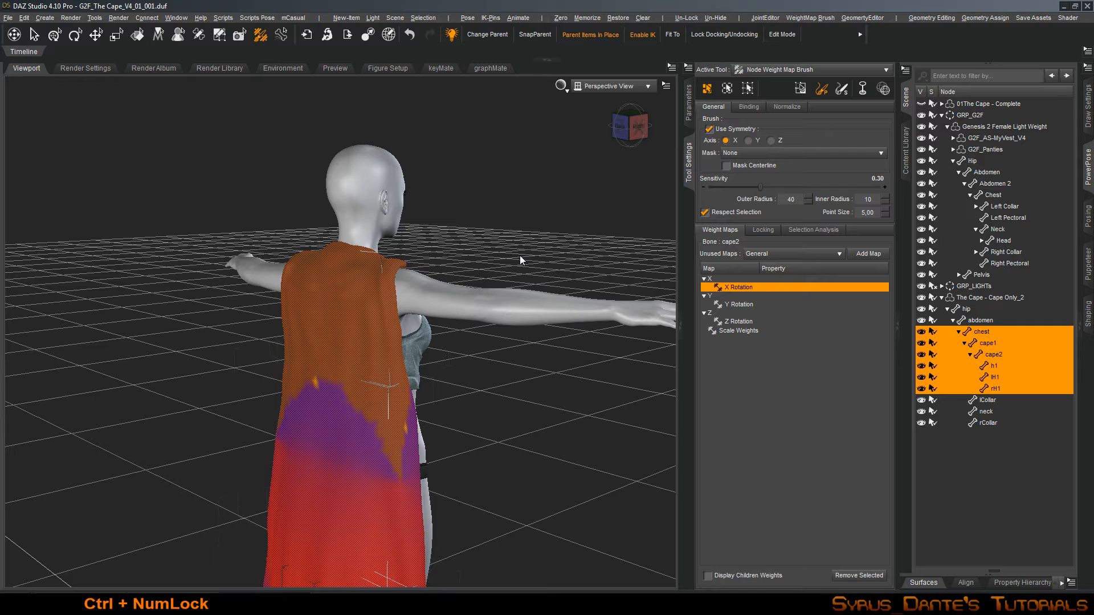
{"action": "mouse_move", "coordinate": [491, 359]}
{"action": "right_mouse_down", "text": "alt"}
{"action": "mouse_move", "coordinate": [494, 393]}
{"action": "mouse_move", "coordinate": [490, 354]}
{"action": "right_mouse_up", "text": "alt"}
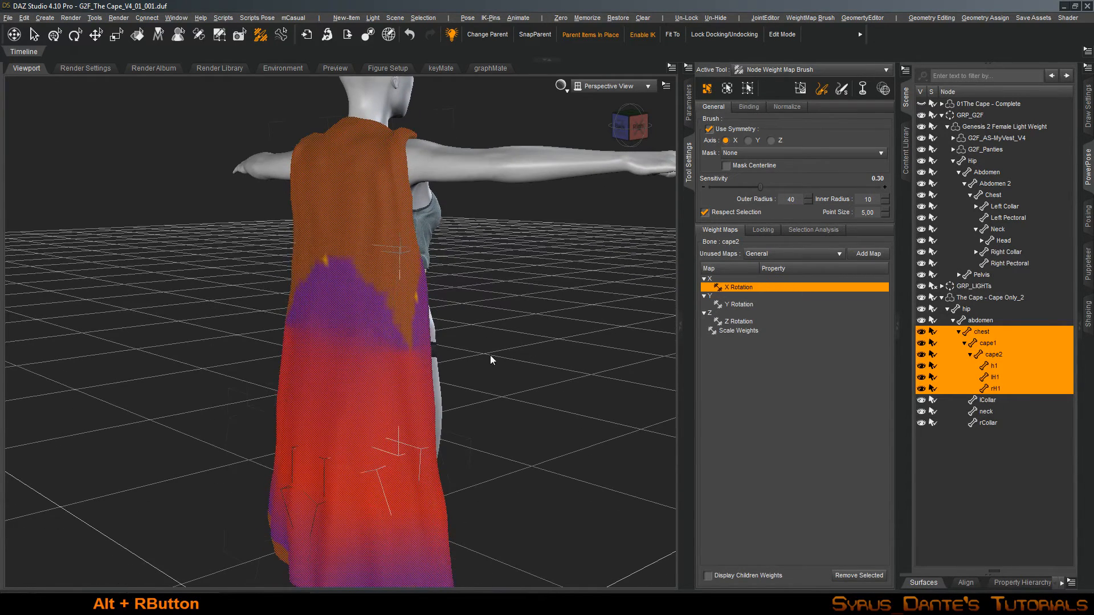
{"action": "key", "text": "ctrl+KP_Divide"}
{"action": "left_click_drag", "start_coordinate": [490, 355], "coordinate": [474, 343], "text": "alt"}
{"action": "right_click_drag", "start_coordinate": [490, 354], "coordinate": [455, 316], "text": "alt"}
{"action": "right_click", "coordinate": [456, 316]}
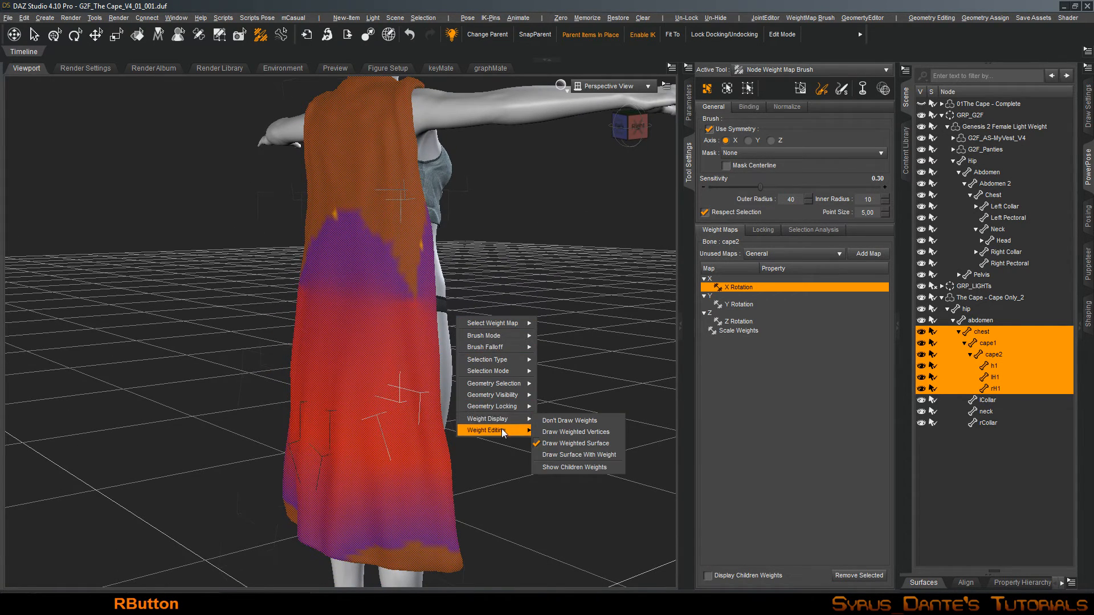
{"action": "mouse_move", "coordinate": [502, 431]}
{"action": "left_click", "coordinate": [633, 447]}
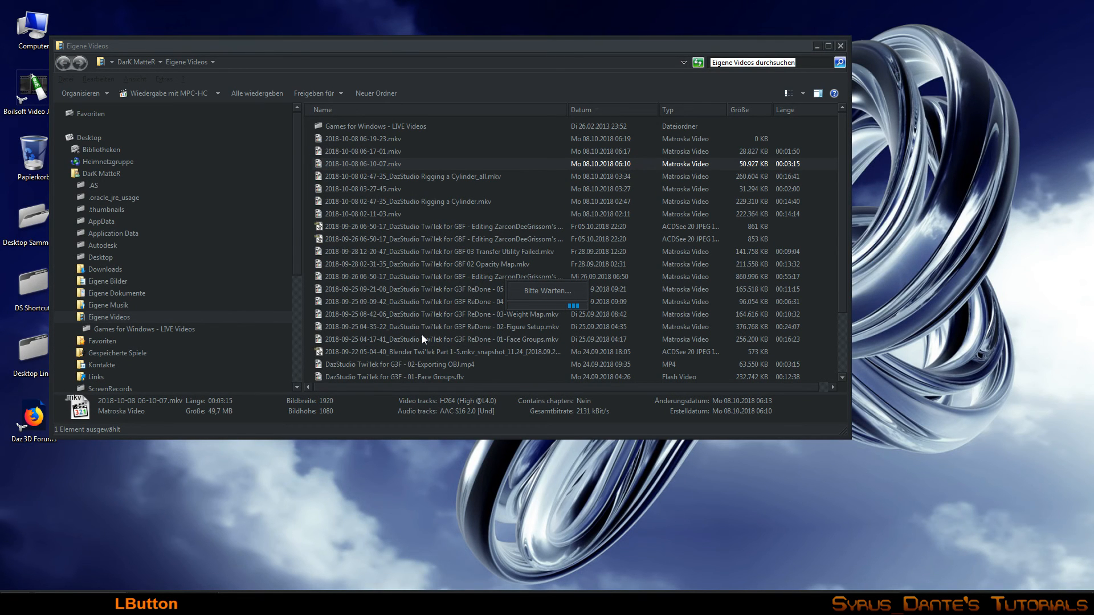
Minimize the "Eigene Videos" folder window
{"action": "left_click", "coordinate": [814, 46]}
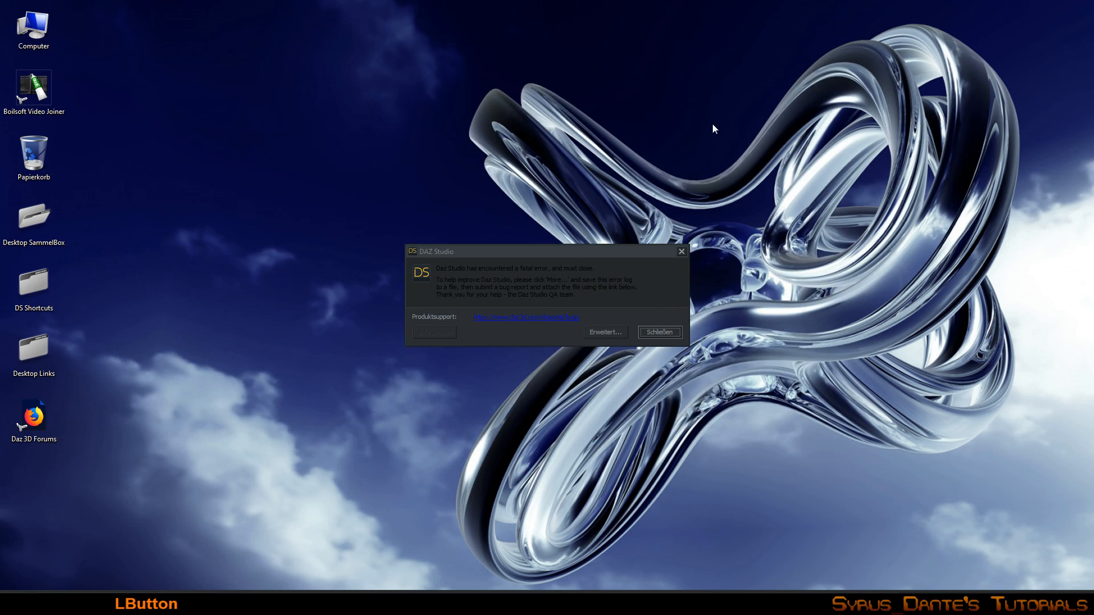